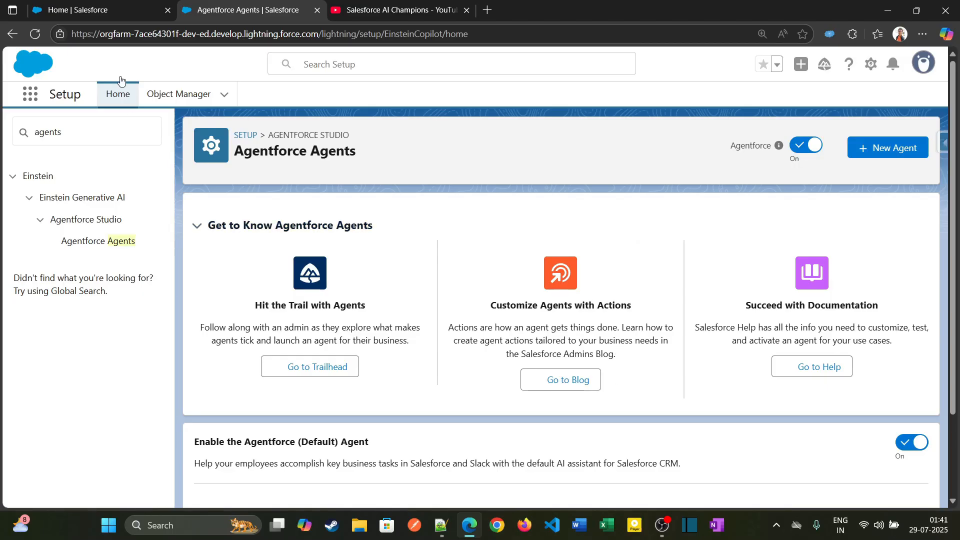
Create a new Autolaunched Flow (No Trigger) from the Automation app's list of flows.
click(100, 10)
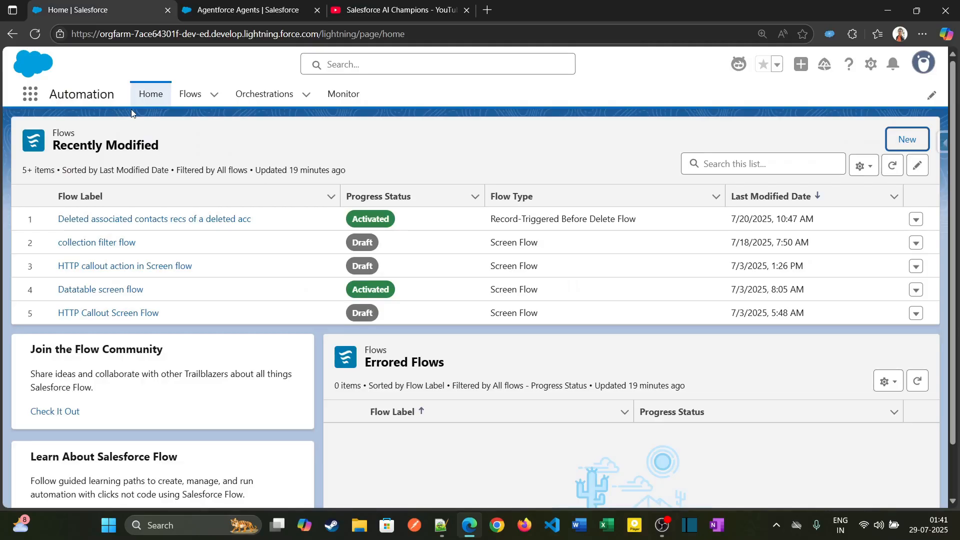
click(188, 98)
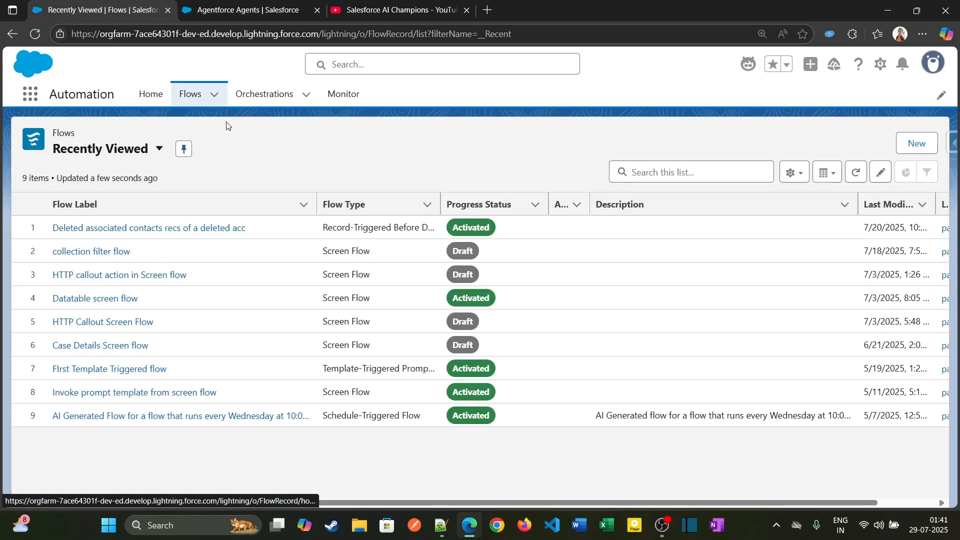
click(919, 145)
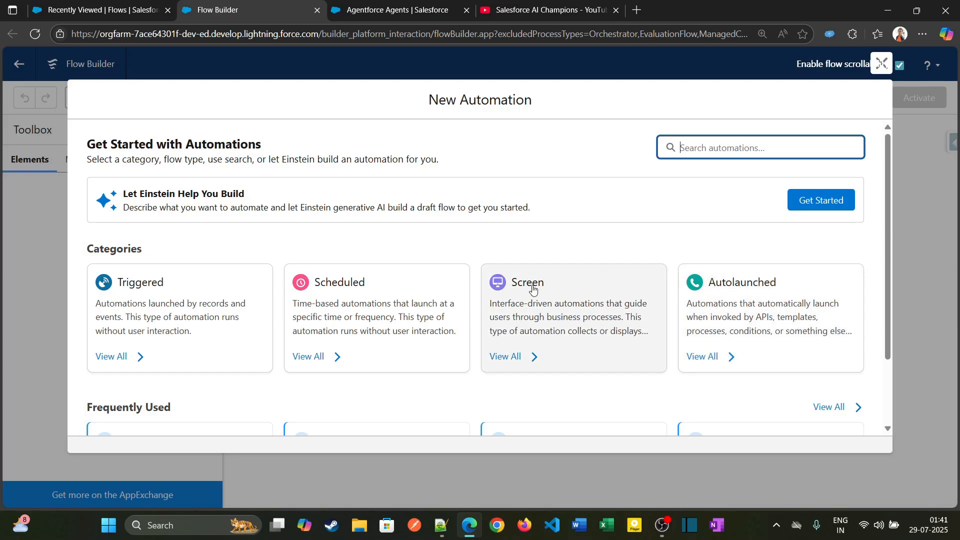
click(762, 324)
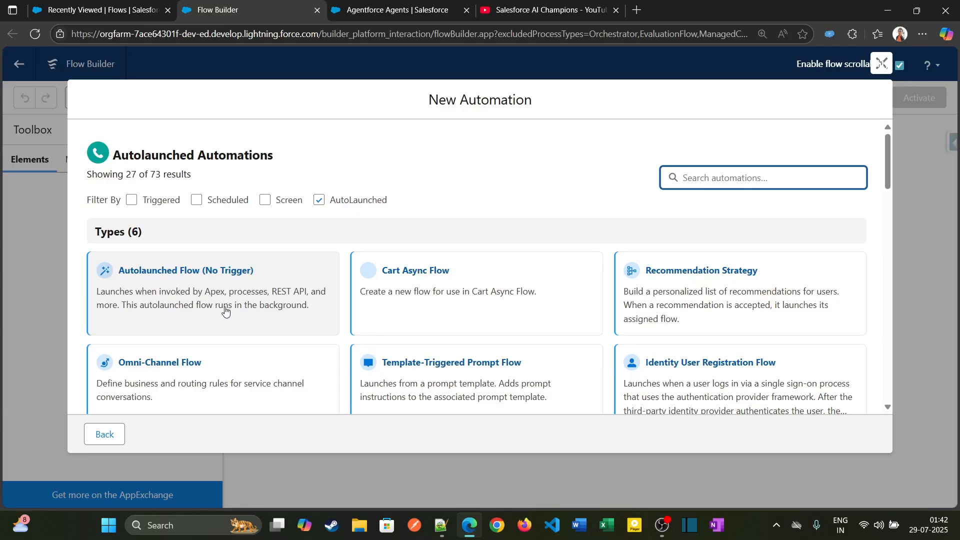
scroll(224, 311, down, 1)
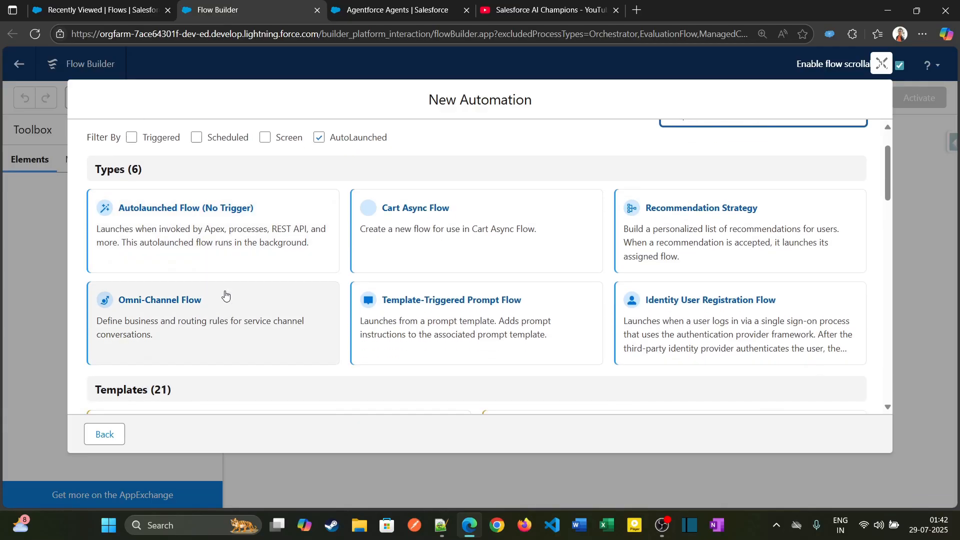
click(235, 232)
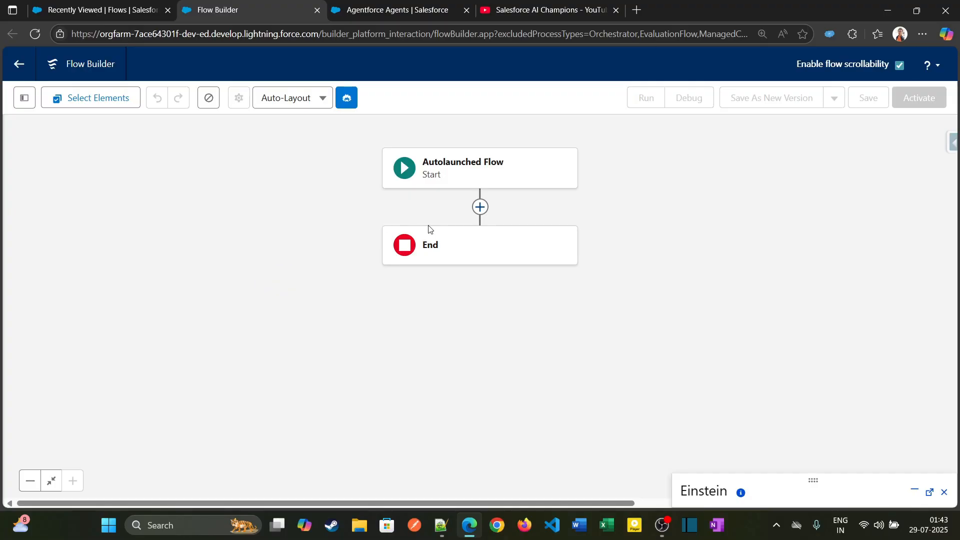
Start a new variable resource in the flow and give it the API name email_var.
click(24, 100)
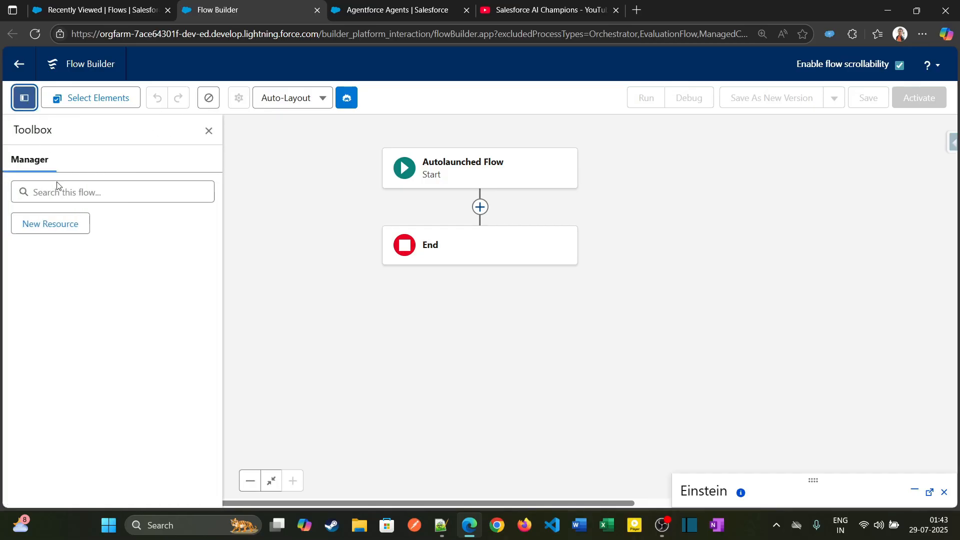
click(72, 224)
click(267, 224)
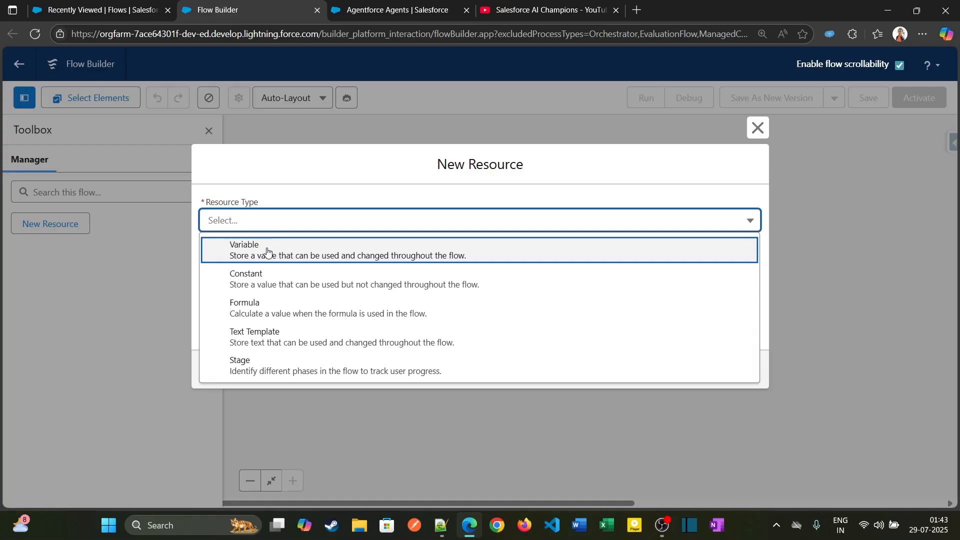
click(268, 252)
click(277, 246)
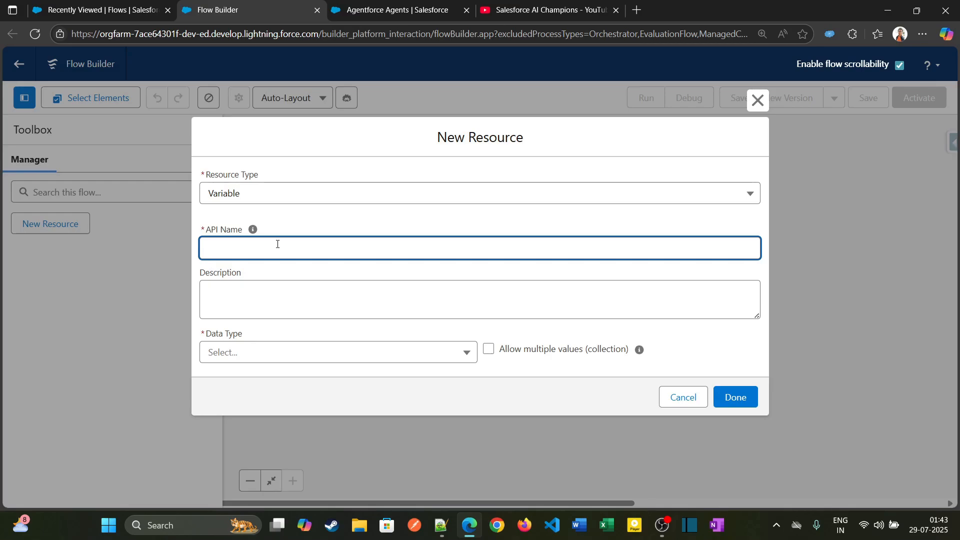
text(email_var)
Set the email_var data type to Text, make it available for input, and finish creating the variable.
click(254, 357)
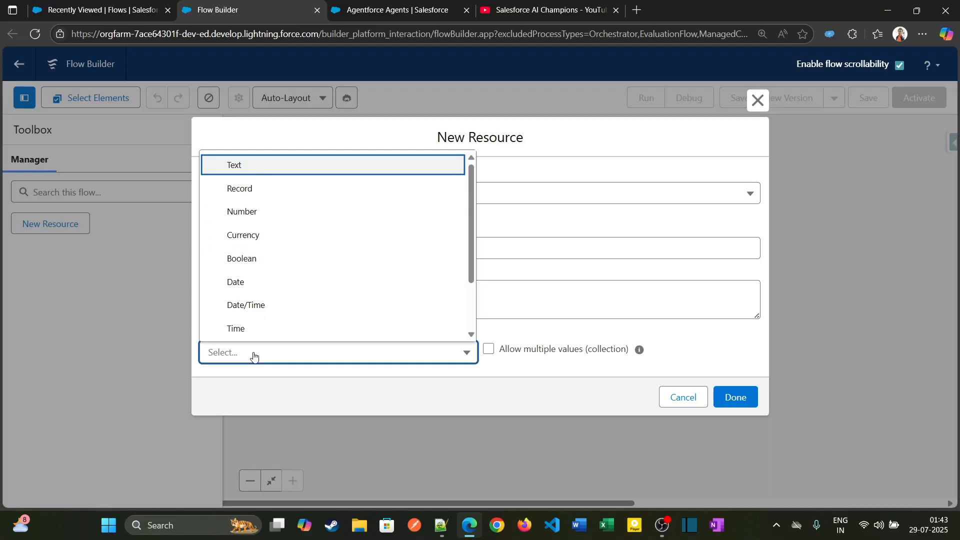
click(303, 166)
scroll(292, 317, down, 1)
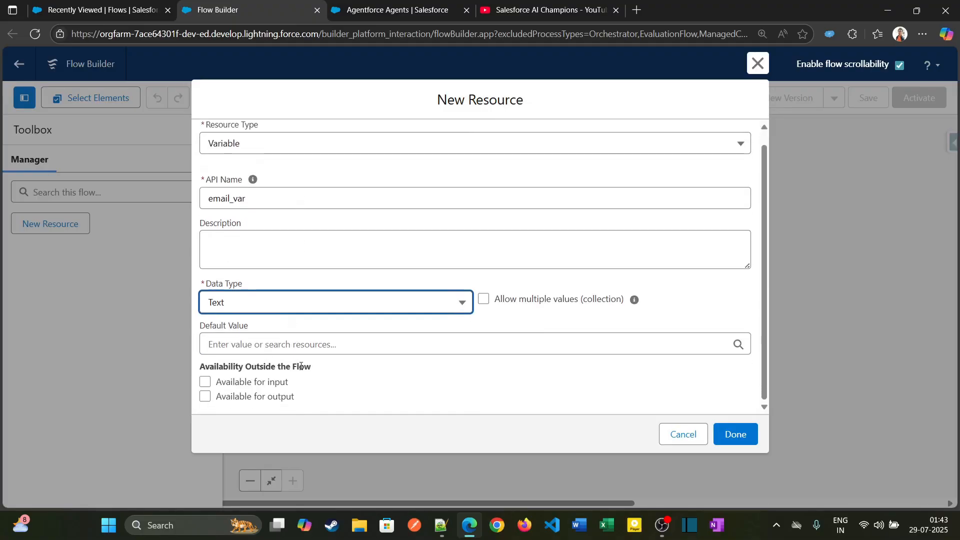
click(206, 382)
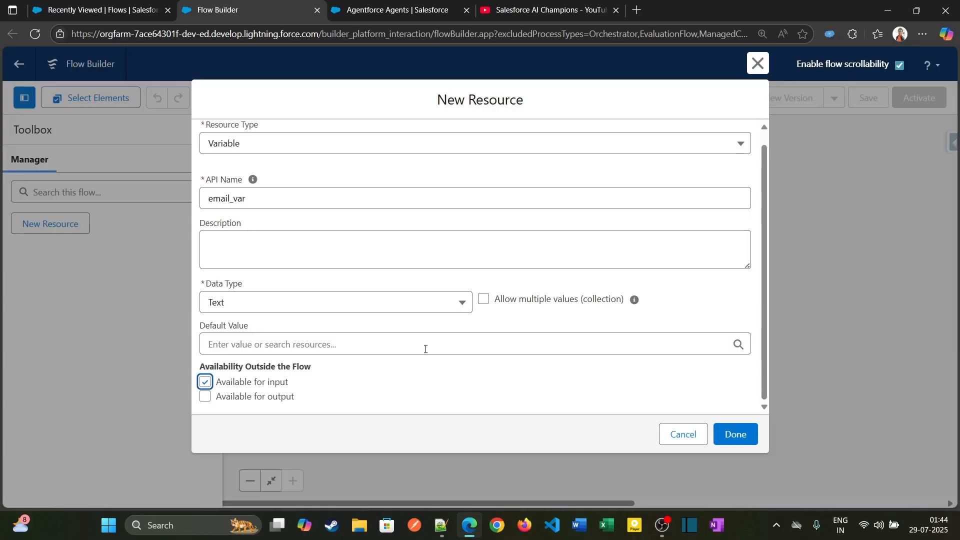
click(751, 444)
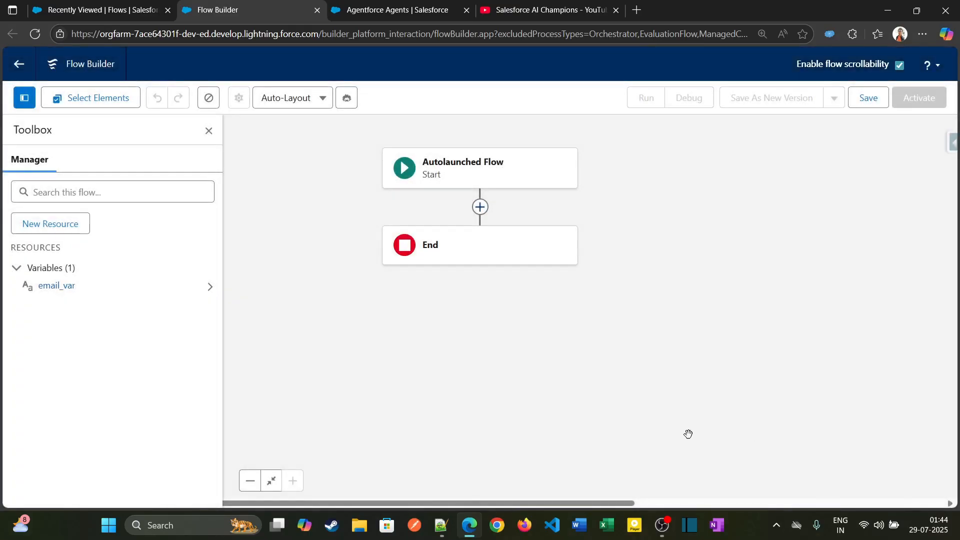
Add a Get Records element between Start and End and label it Get Contact Detail.
click(480, 207)
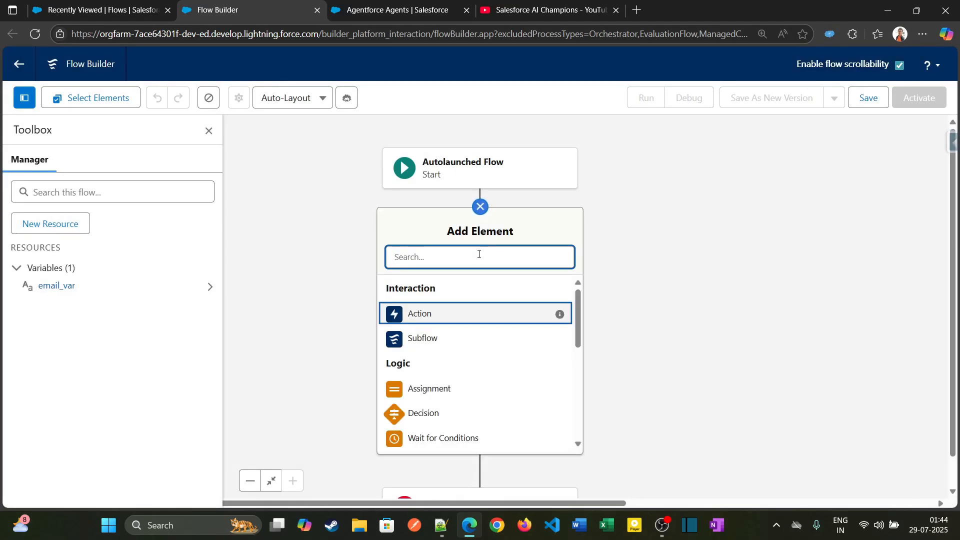
text(get)
click(471, 289)
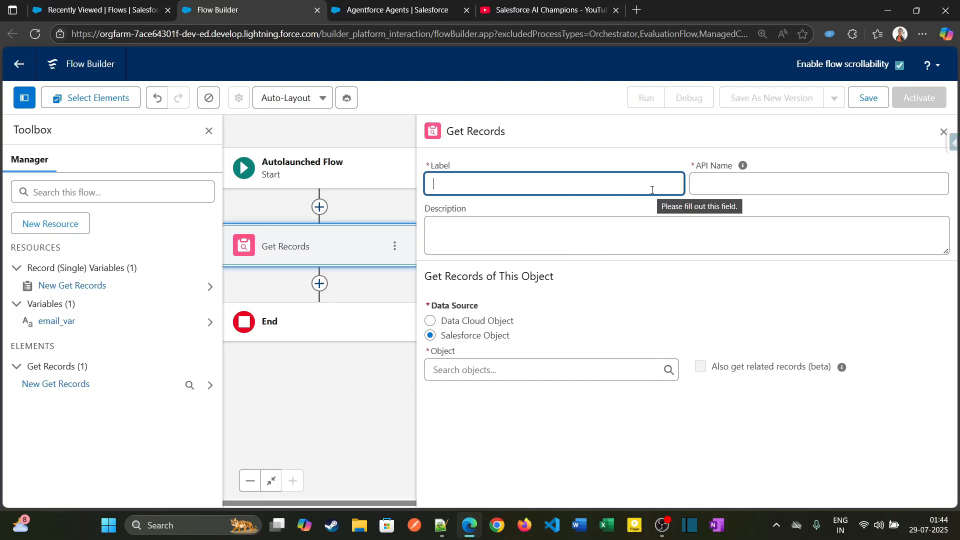
text(Get)
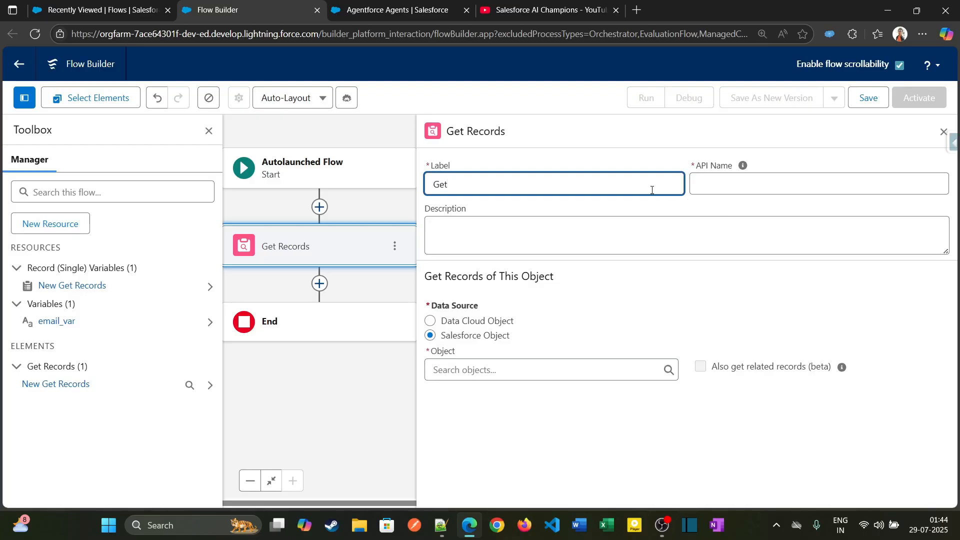
text( Contact D)
text(eyta)
key(BackSpace)
key(BackSpace)
text(tail)
key(Tab)
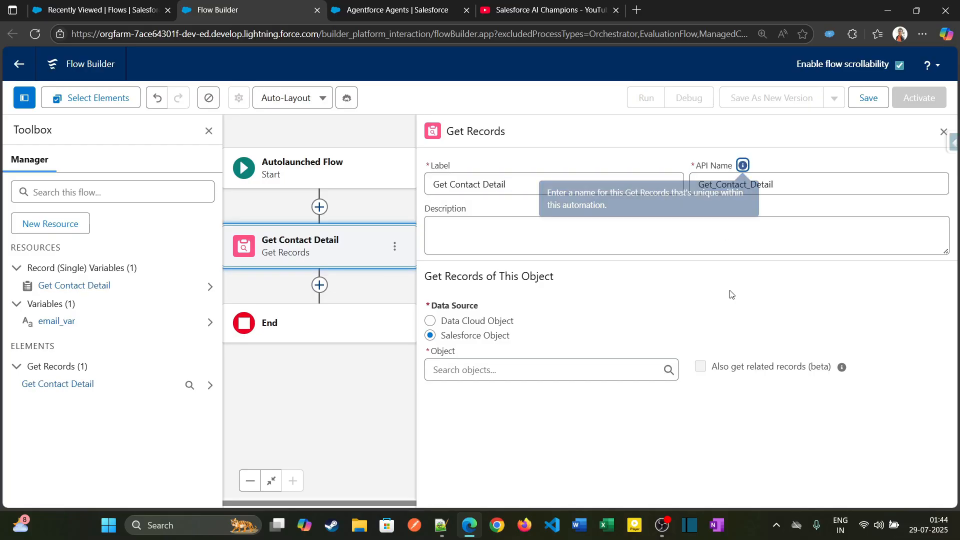
Choose Contact as the object whose records Get Contact Detail retrieves.
click(482, 369)
text(Contac)
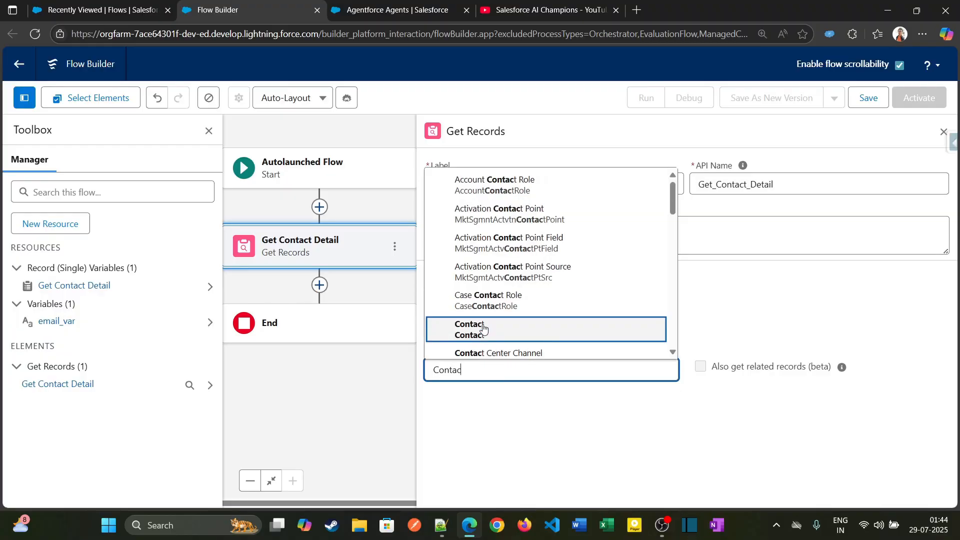
click(483, 329)
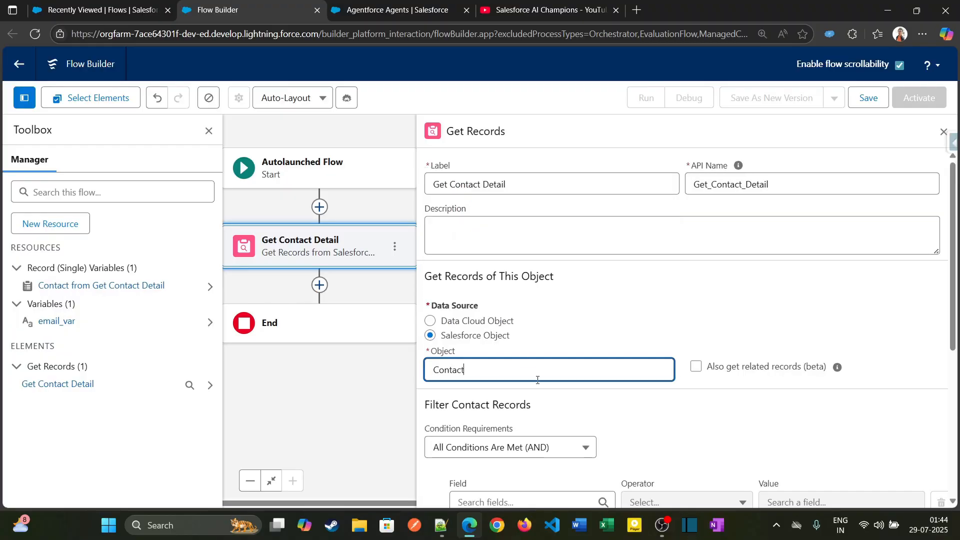
Filter the contact records with the condition Email Equals email_var.
scroll(538, 379, down, 4)
click(543, 314)
text(emai)
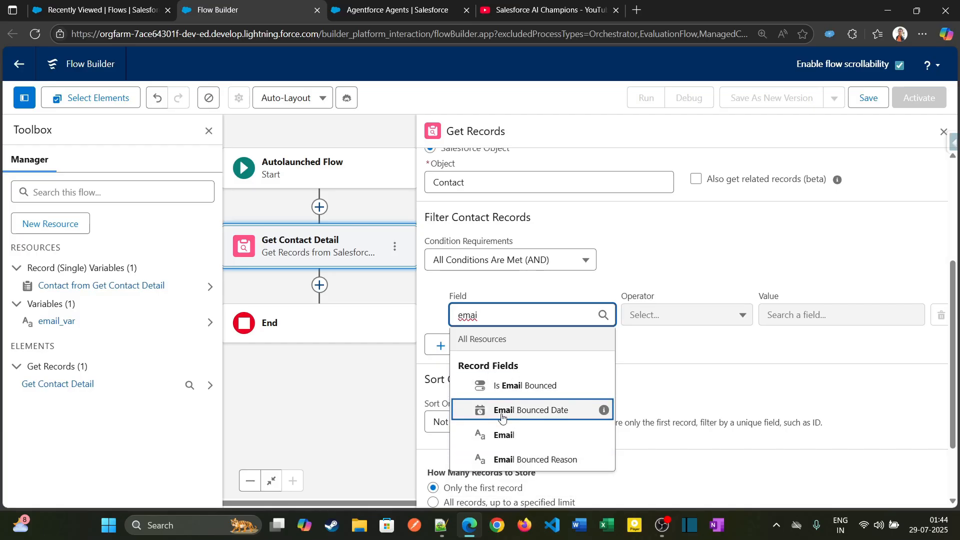
click(504, 435)
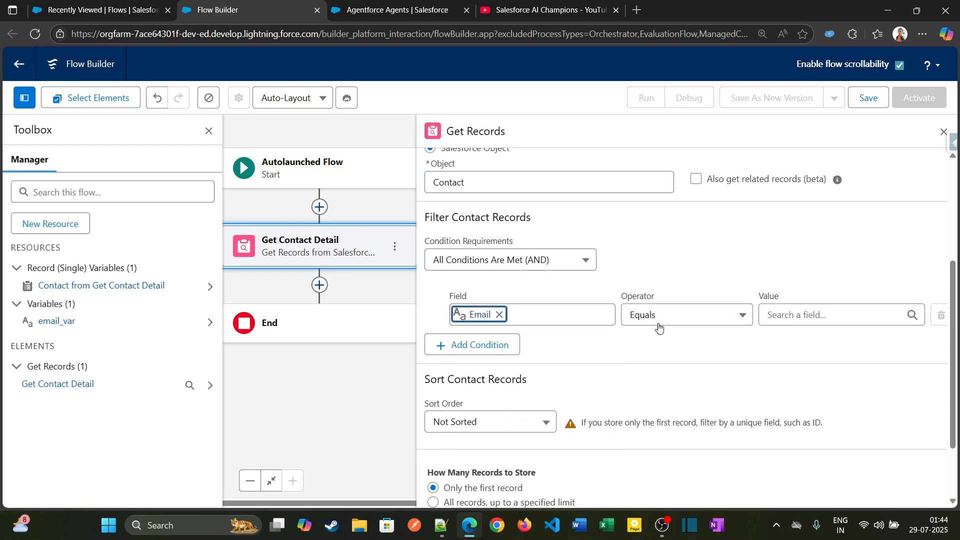
click(821, 315)
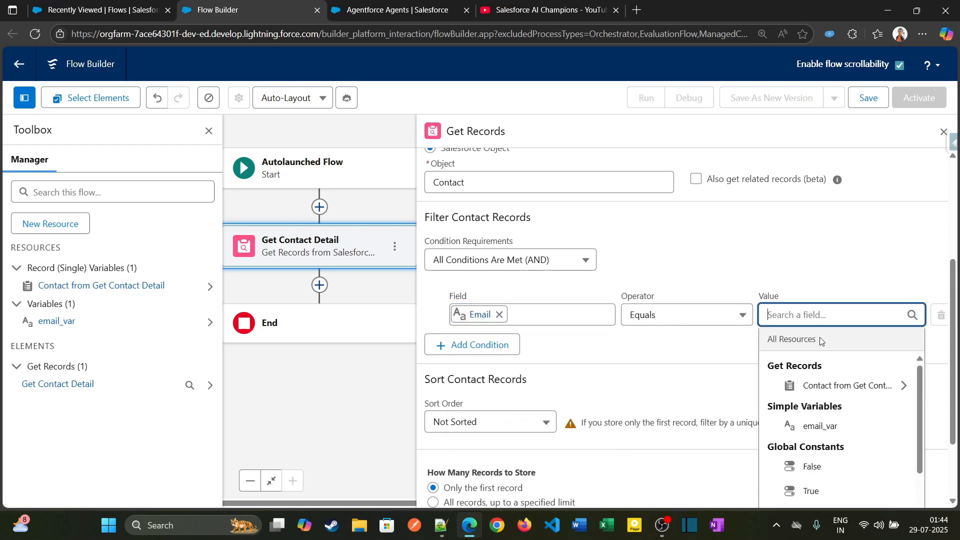
click(814, 425)
scroll(513, 374, down, 2)
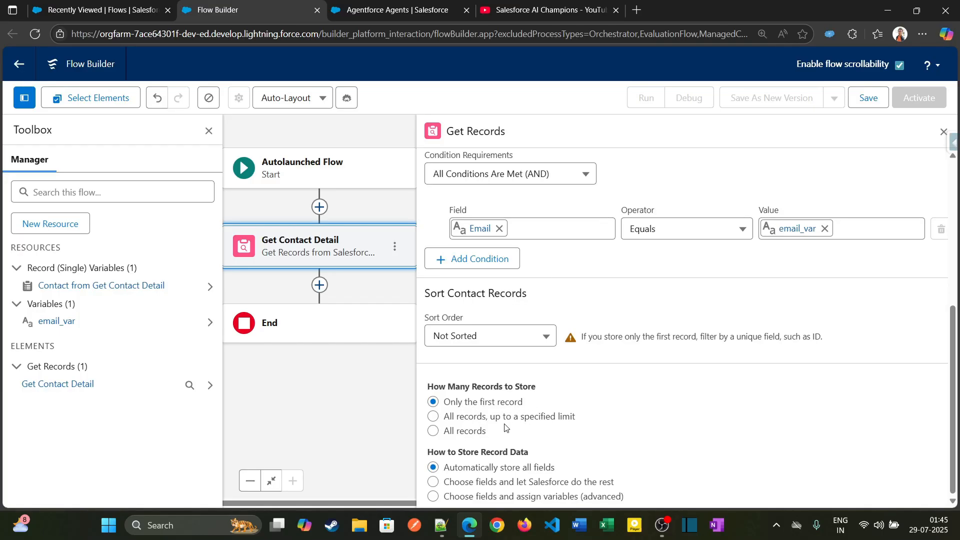
Save the flow with the label Get Contacts Details and the API name Get_Contacts_Details.
click(867, 100)
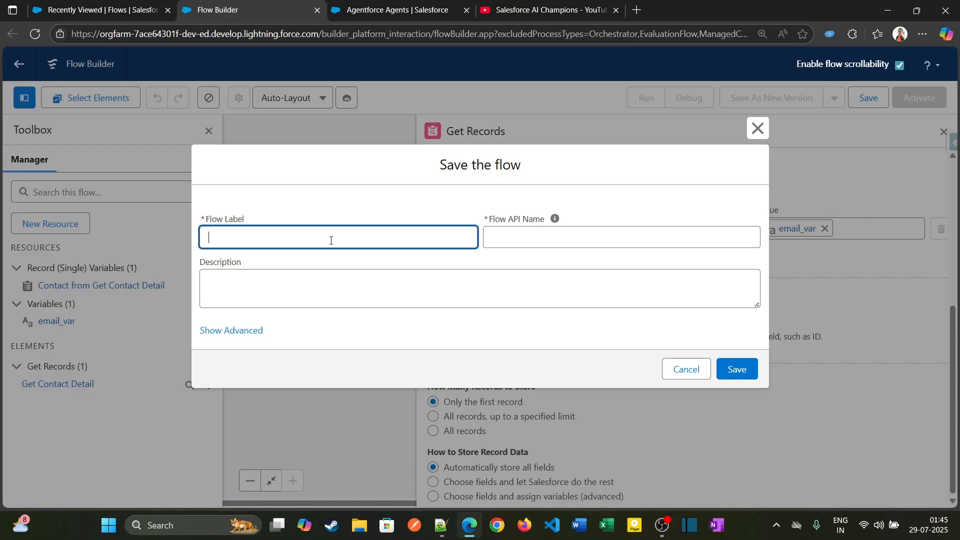
text(Get Contacts Details)
key(Tab)
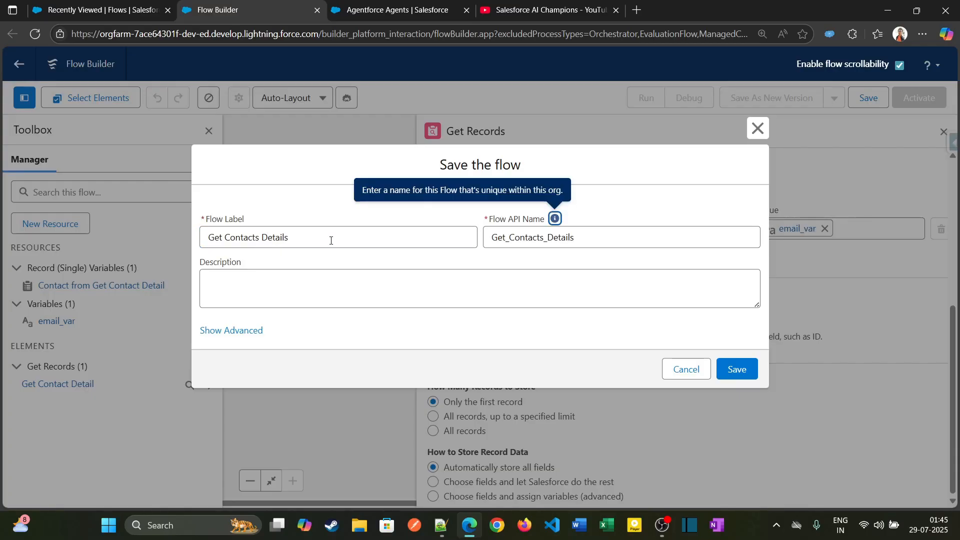
click(718, 368)
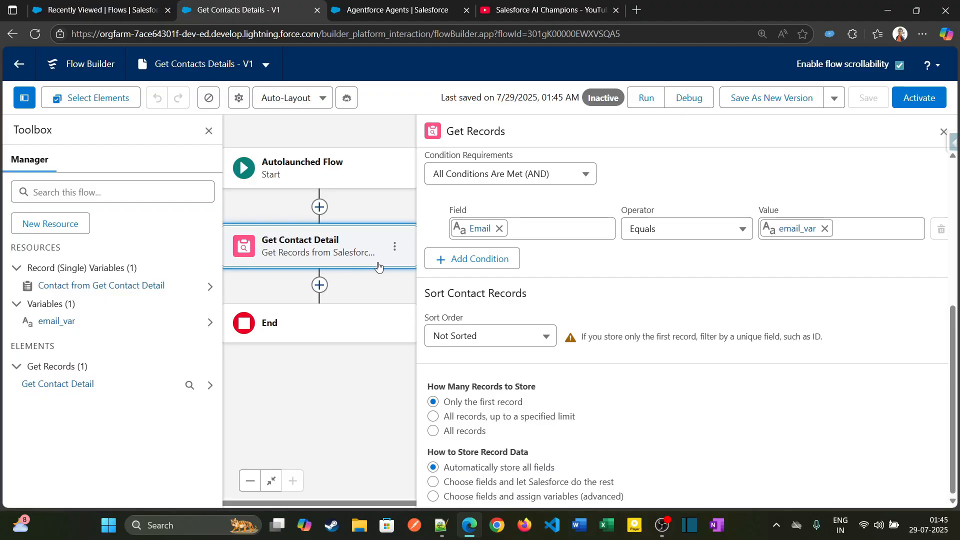
Start a second variable resource with the API name contact_record and the data type Record.
click(50, 224)
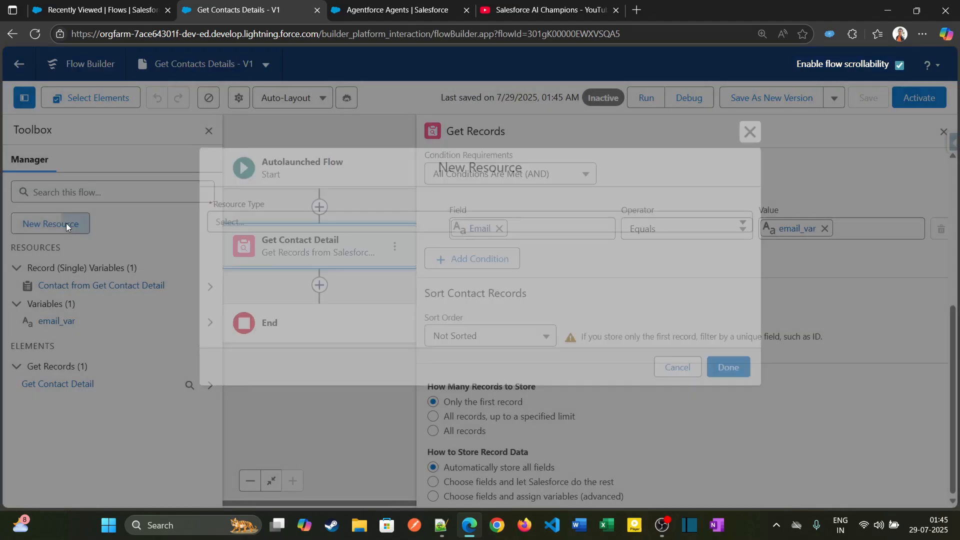
click(290, 218)
click(299, 250)
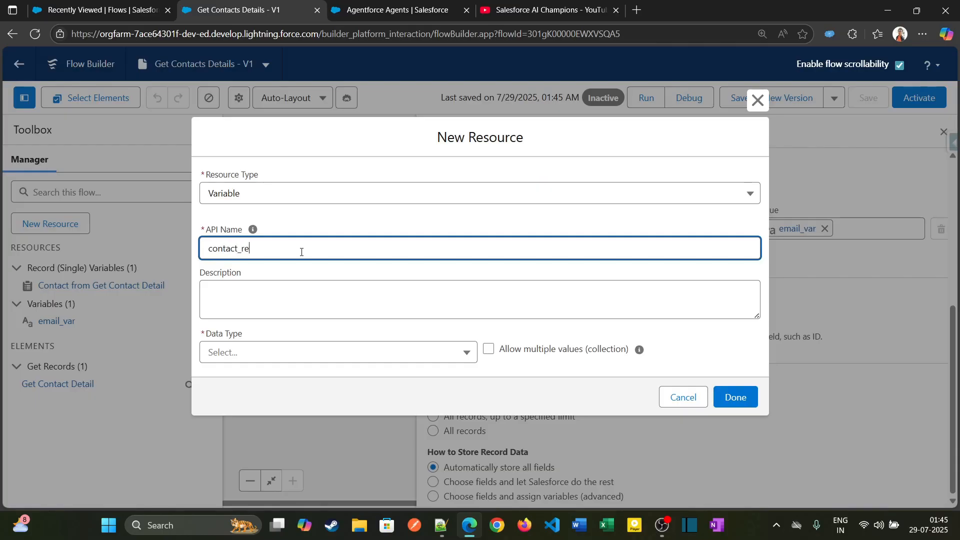
click(247, 357)
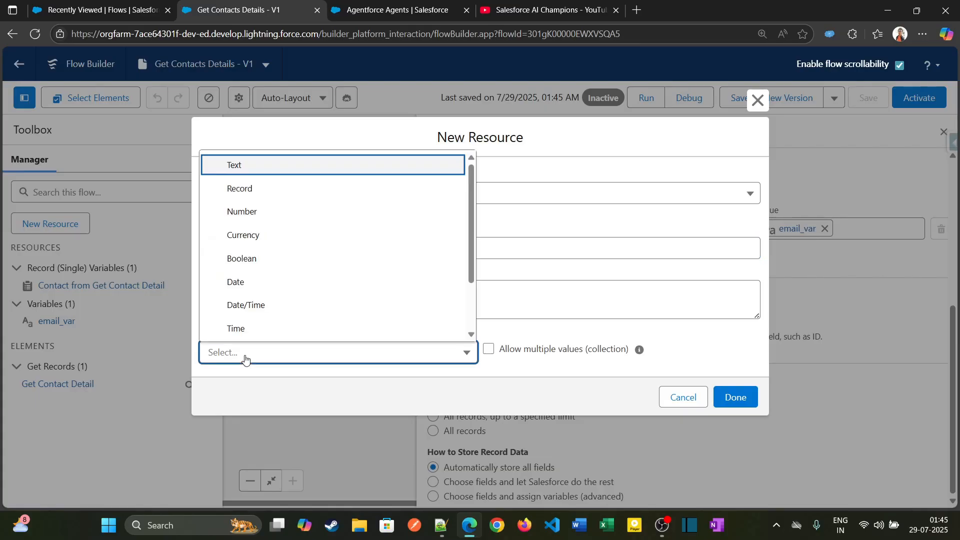
click(289, 190)
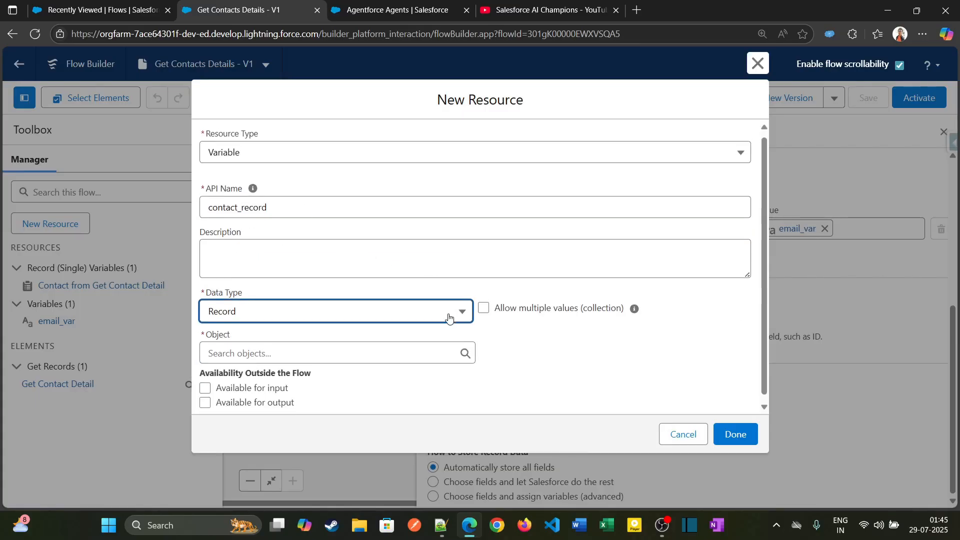
Set the contact_record object to Contact, make it available for output, and finish creating the variable.
click(230, 347)
text(Contact)
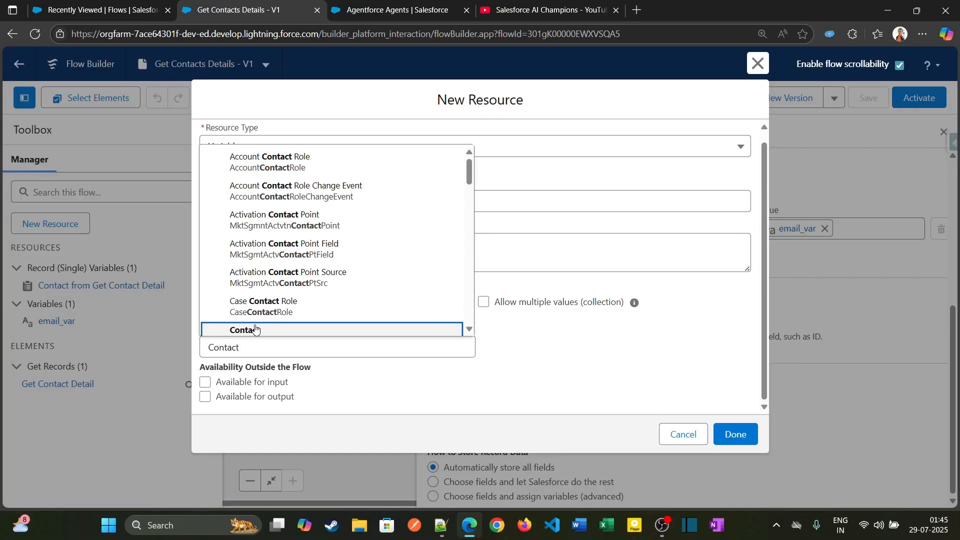
click(248, 331)
click(205, 397)
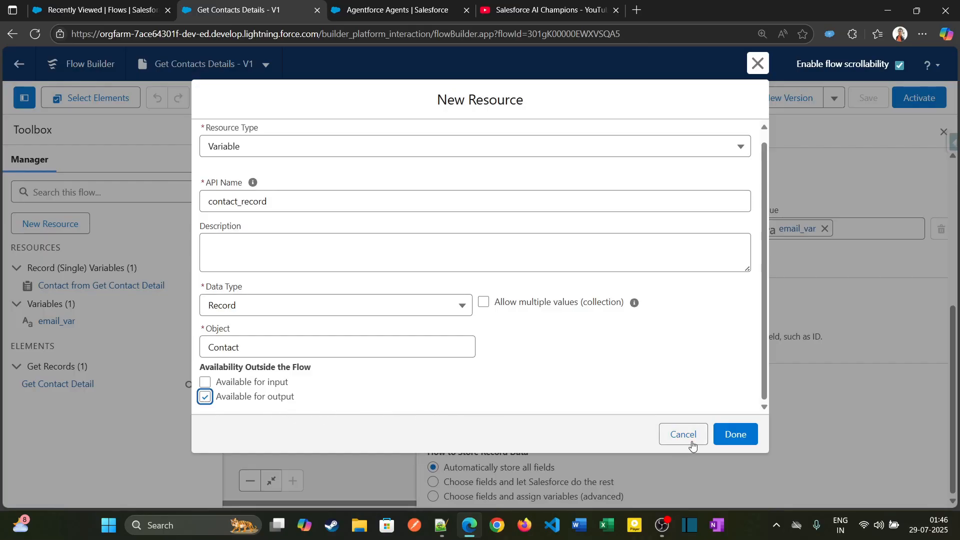
click(737, 436)
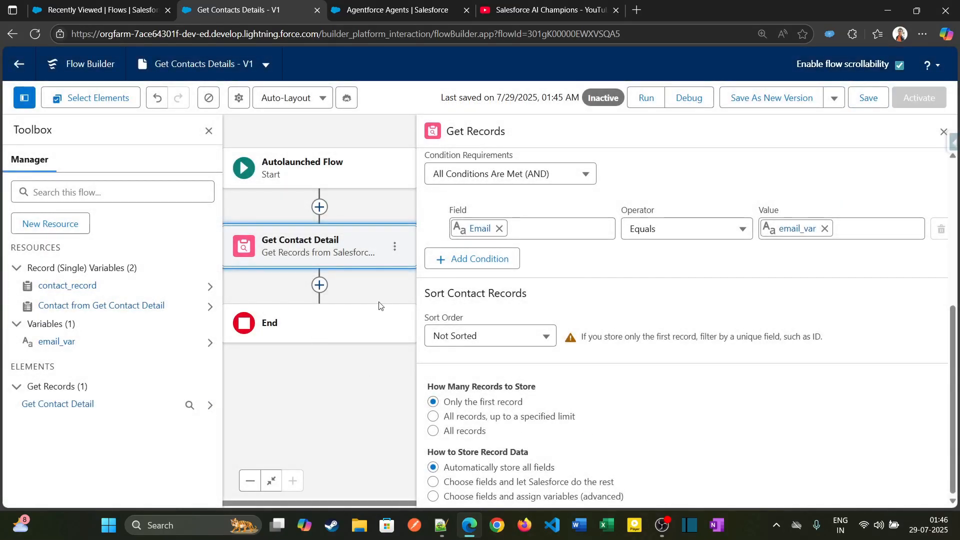
Add an Assignment element directly after the Get Contact Detail element.
click(318, 288)
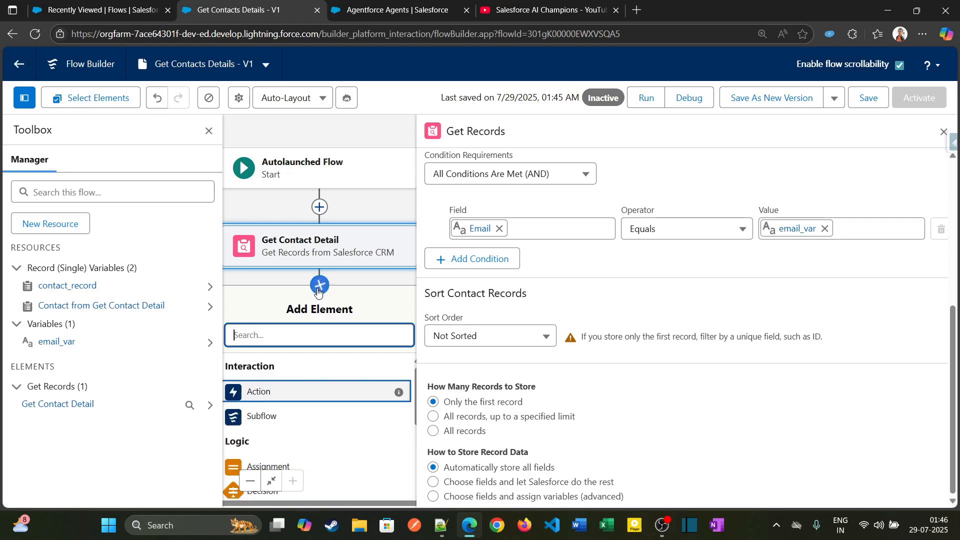
click(943, 132)
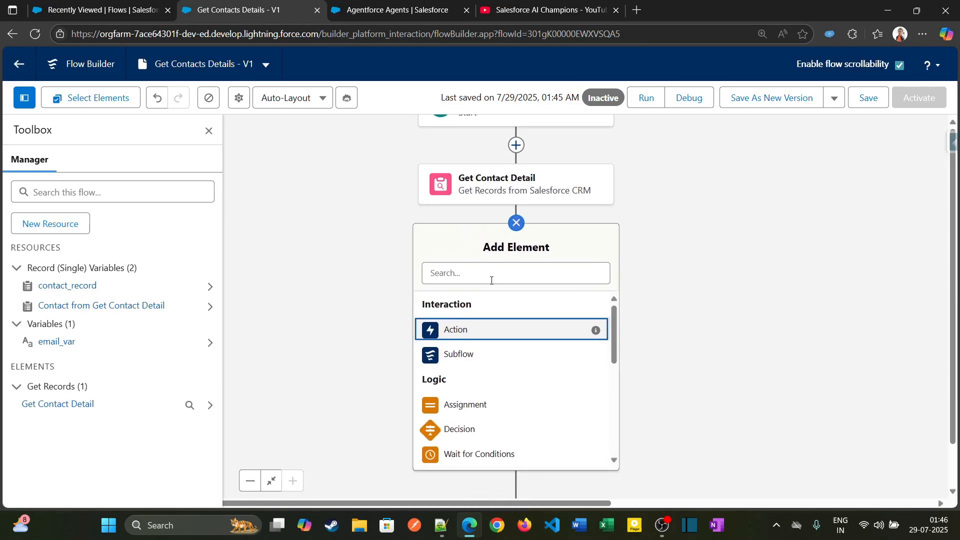
click(491, 281)
text(ass)
click(493, 302)
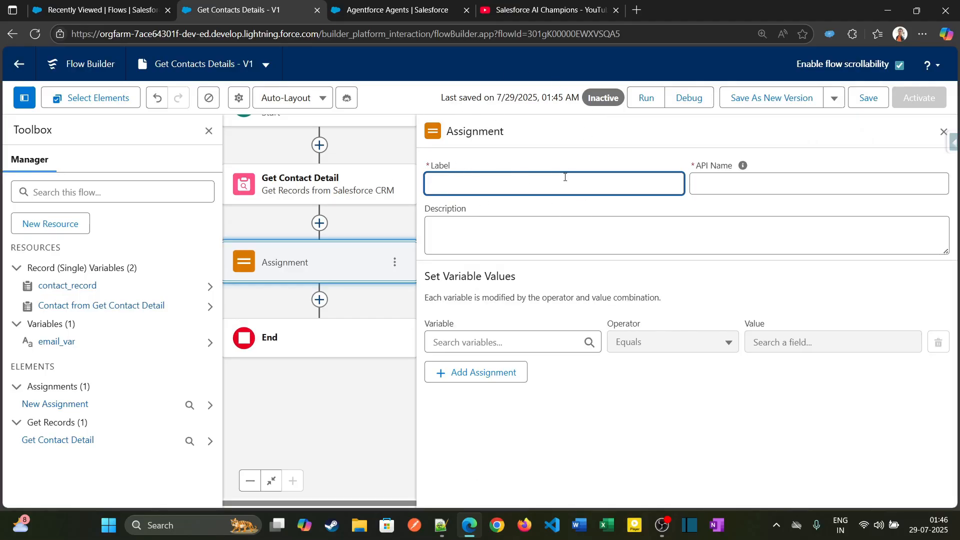
Label the assignment "assign contact info" with the API name assign_contact_info.
text(c)
text(as)
key(BackSpace)
key(BackSpace)
click(743, 165)
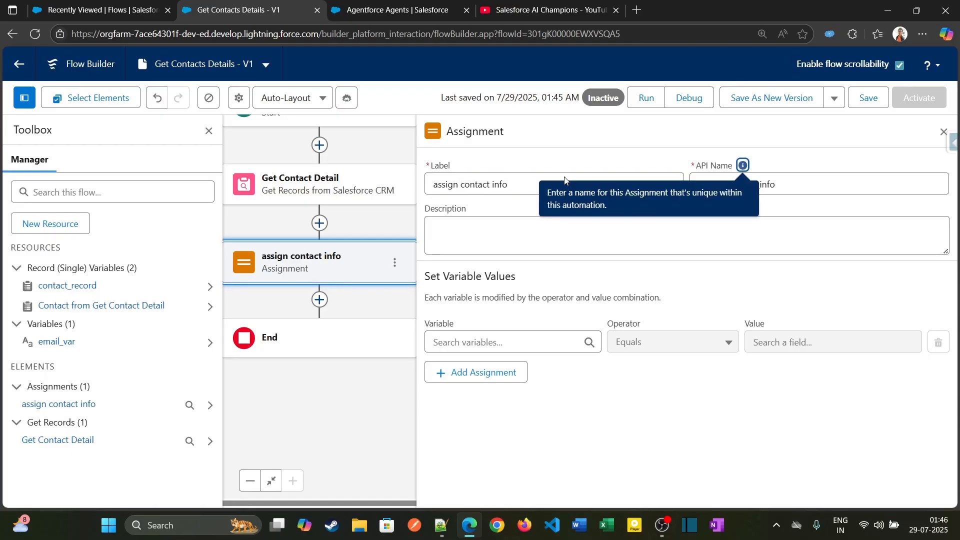
Set the contact_record variable to equal Contact from Get Contact Detail, and save the flow.
click(509, 337)
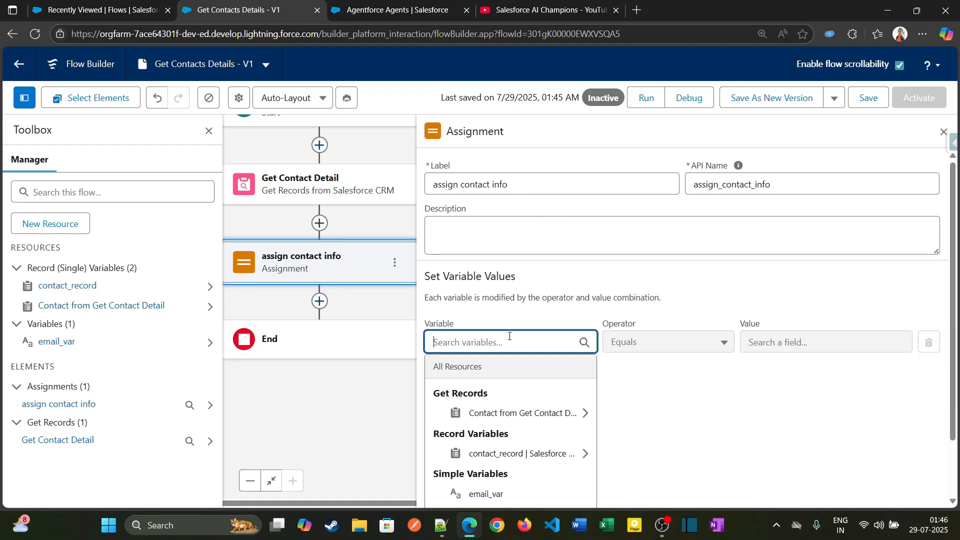
text(cont)
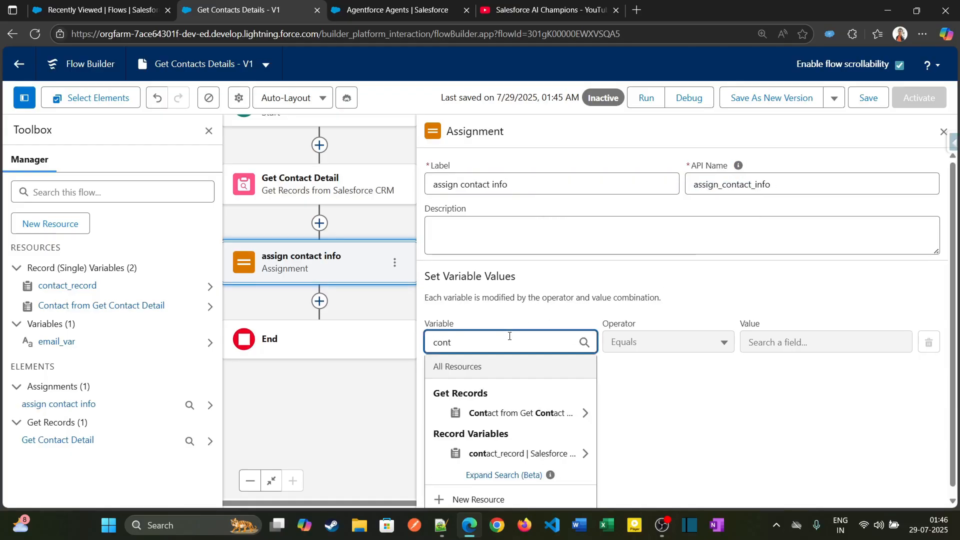
click(494, 449)
click(703, 449)
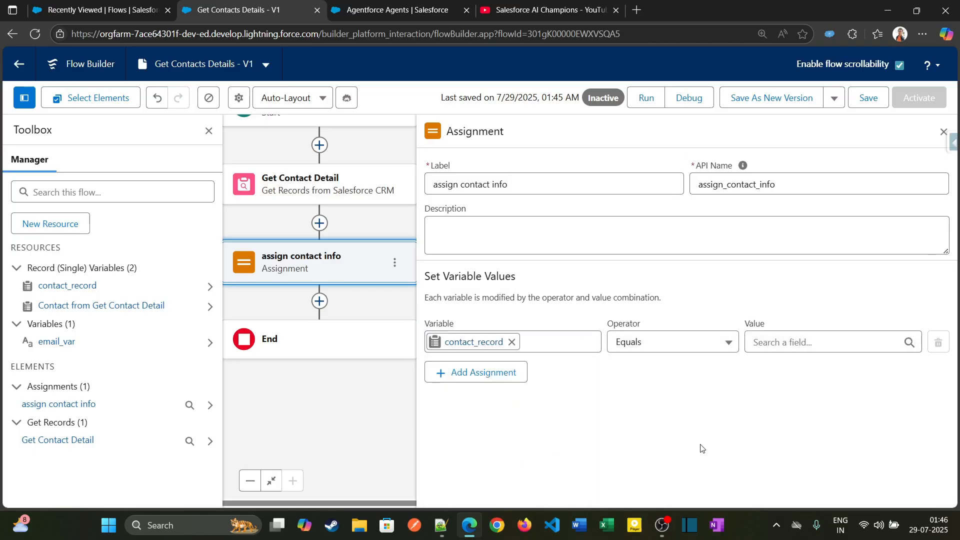
click(779, 348)
text(get)
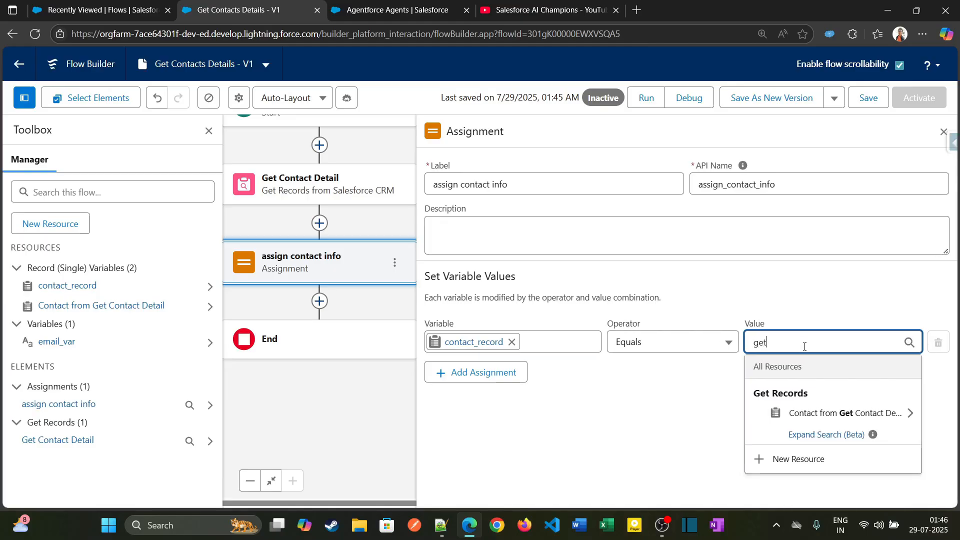
click(800, 411)
click(639, 400)
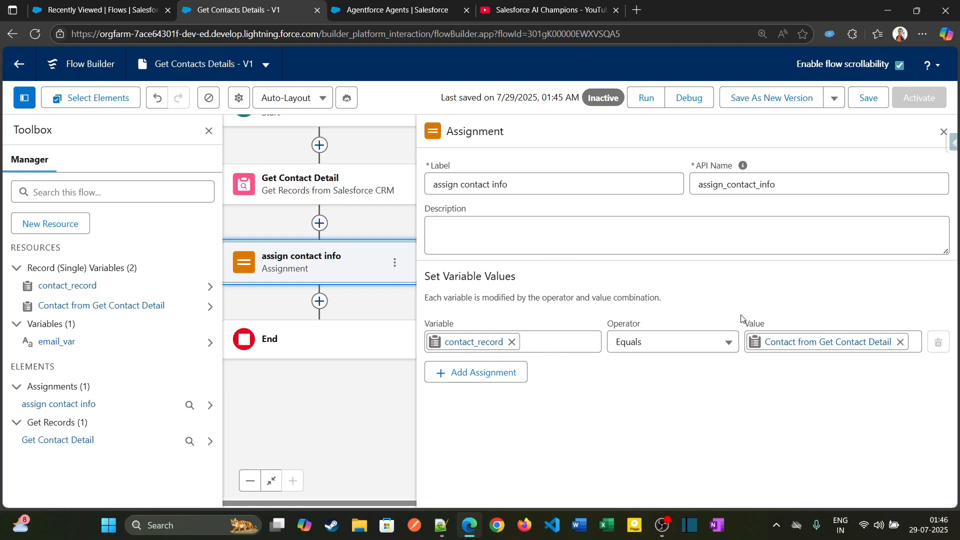
click(874, 104)
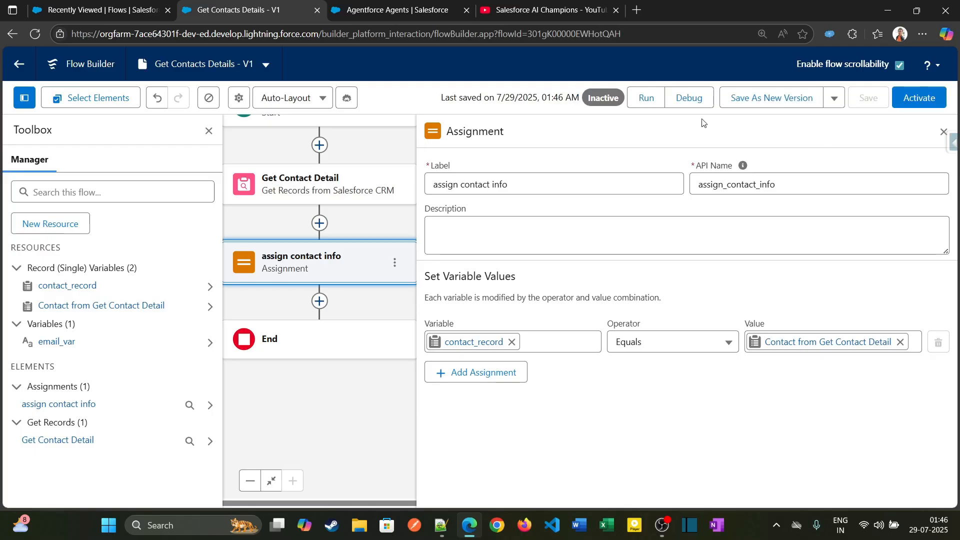
Open the debug setup for the Get Contacts Details flow.
click(690, 100)
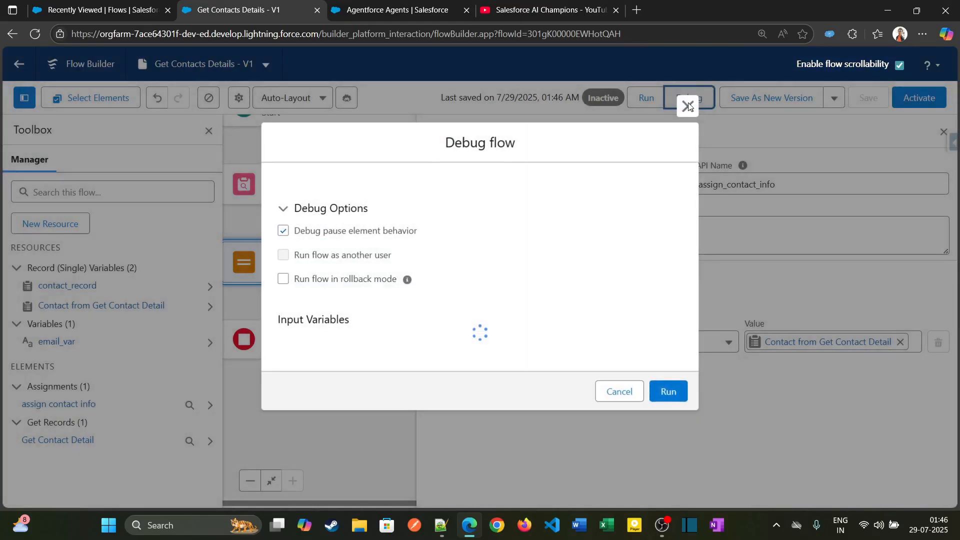
click(406, 368)
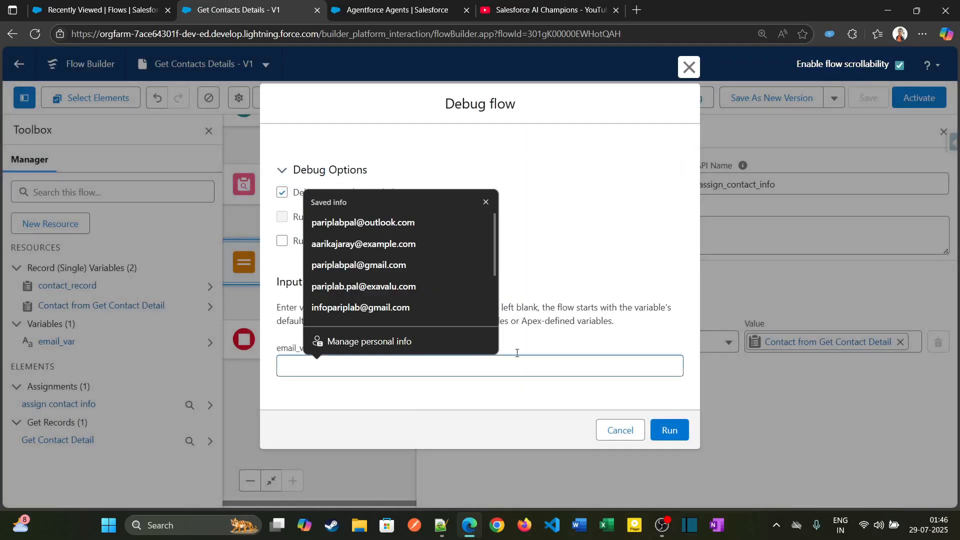
click(608, 220)
Open a contact's record from the Contacts list view and copy the contact's email address.
click(104, 10)
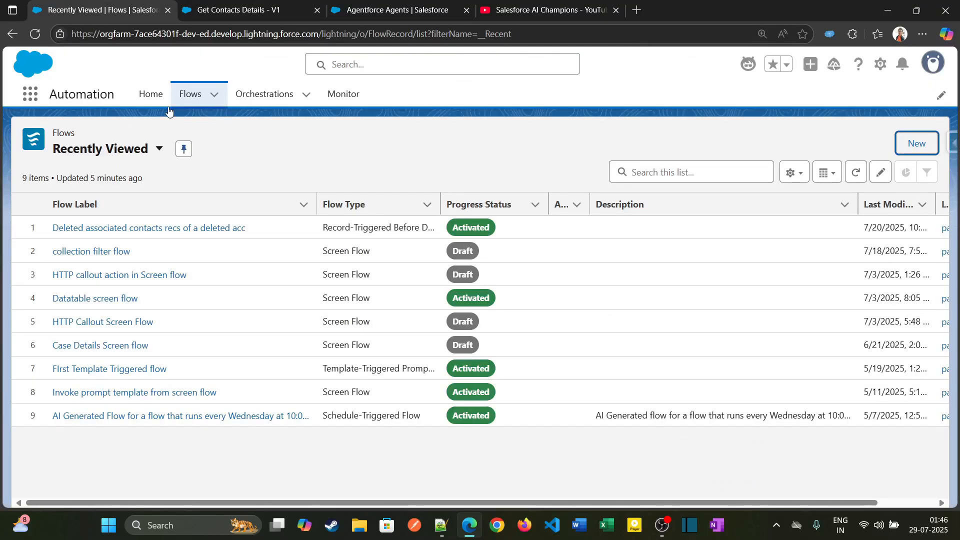
click(30, 94)
text(con)
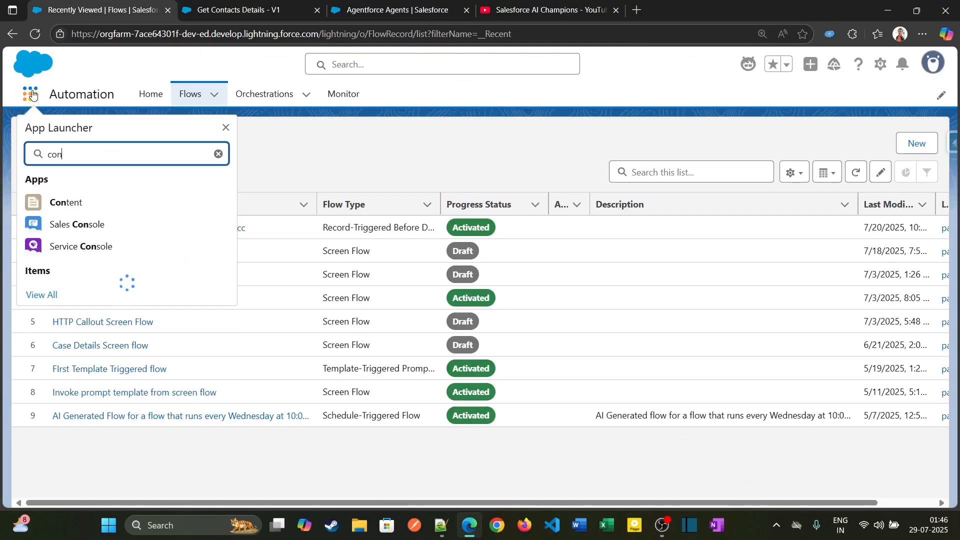
text(tacts)
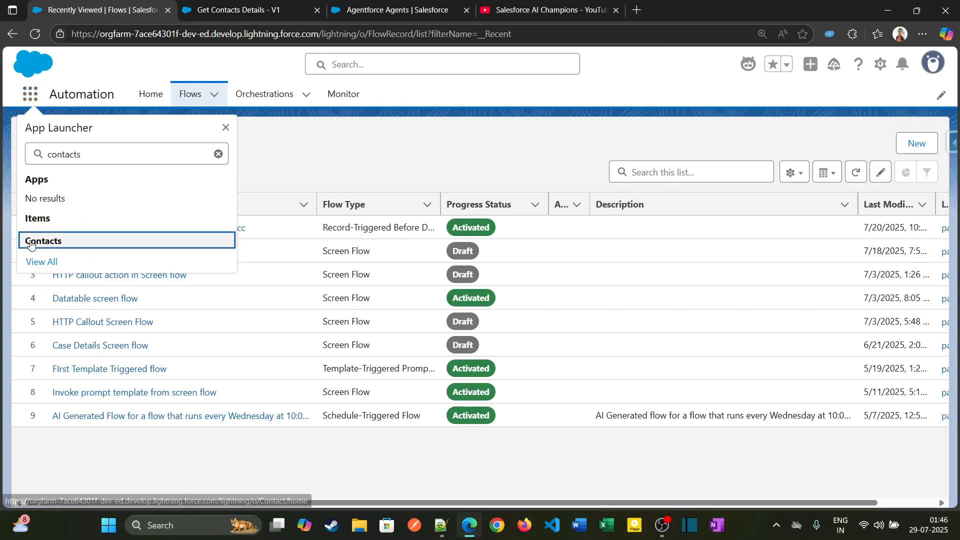
click(31, 242)
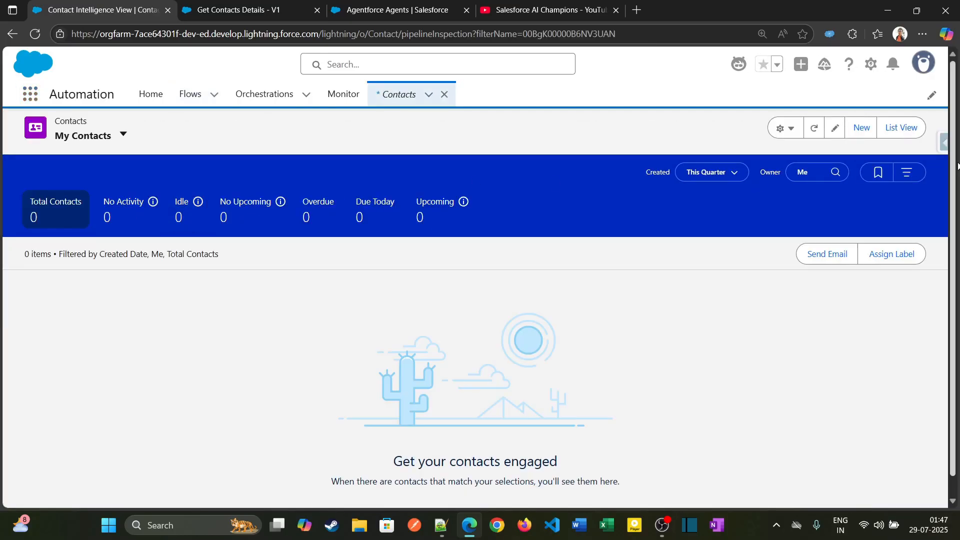
click(906, 131)
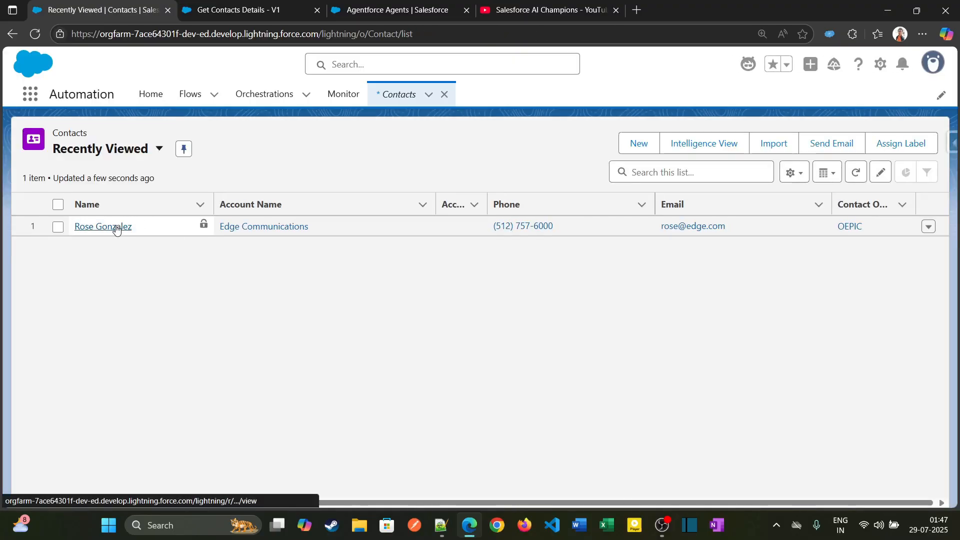
click(115, 227)
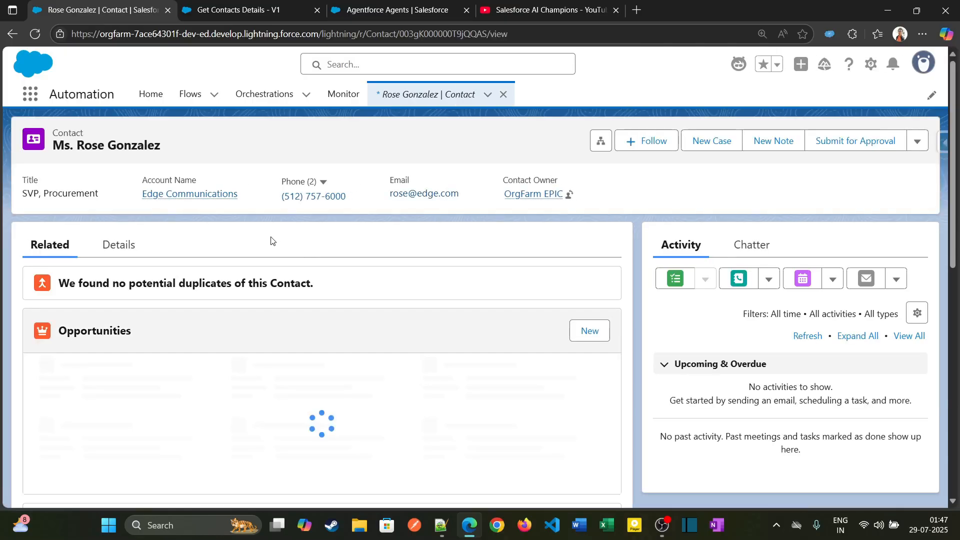
drag(388, 196, 464, 200)
key(ctrl+c)
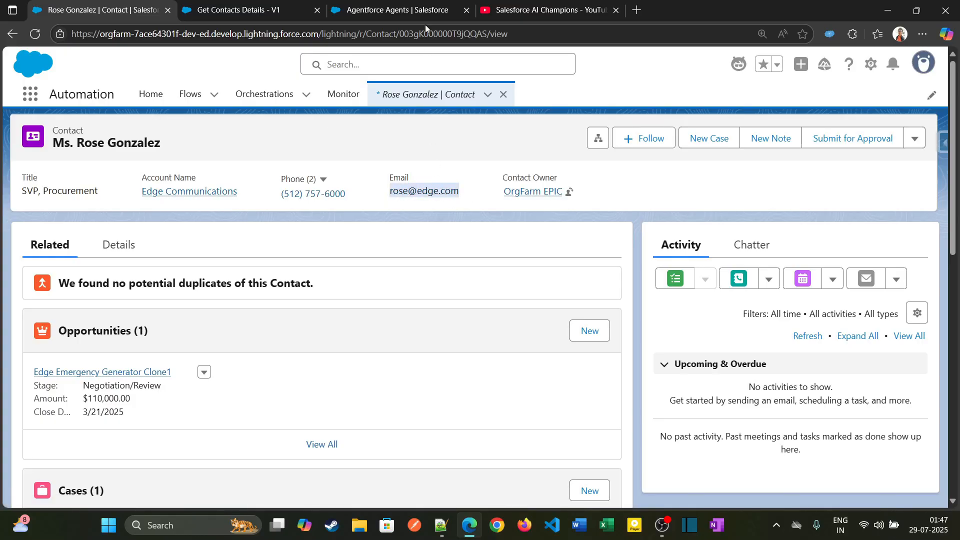
Paste the contact's email into the email_var input variable and run the flow in debug mode.
click(263, 9)
click(415, 366)
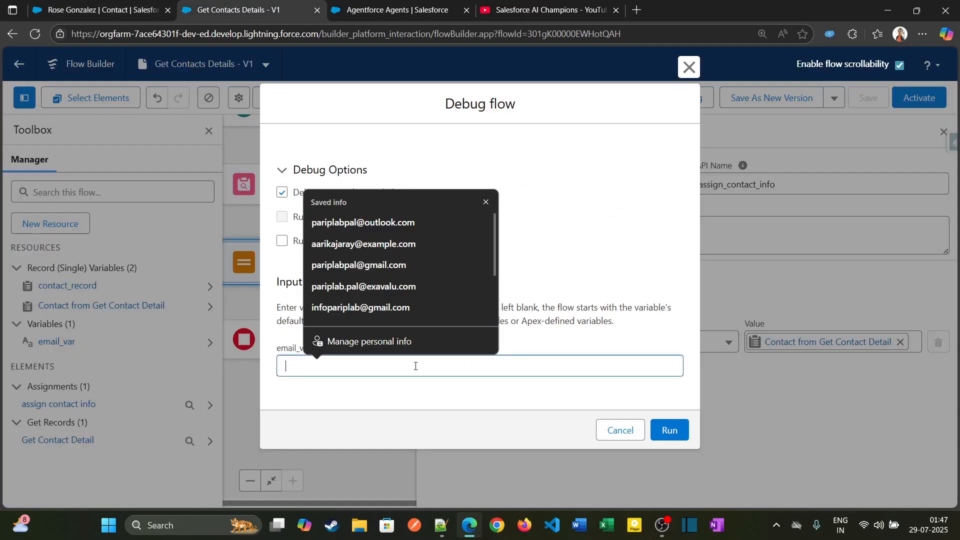
key(ctrl+v)
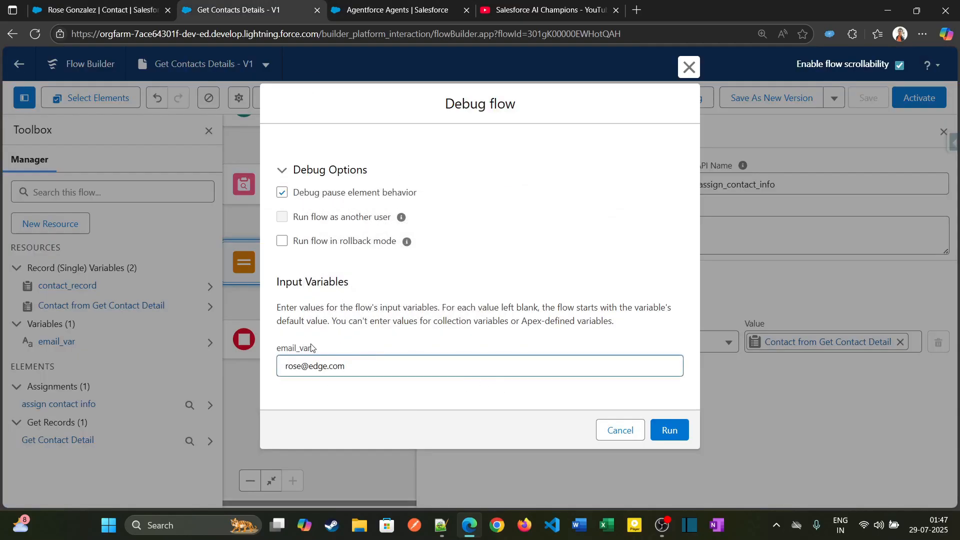
drag(311, 347, 358, 368)
click(375, 392)
click(101, 4)
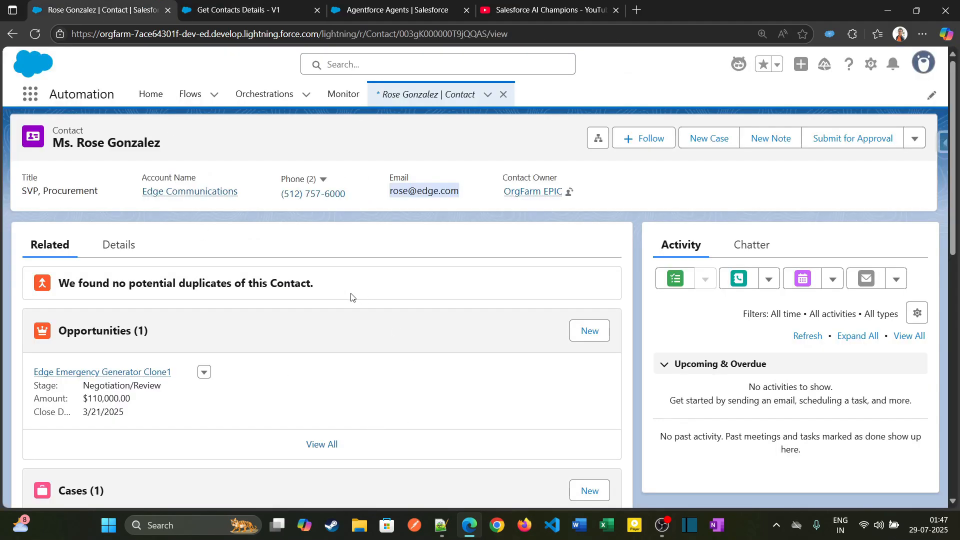
click(423, 219)
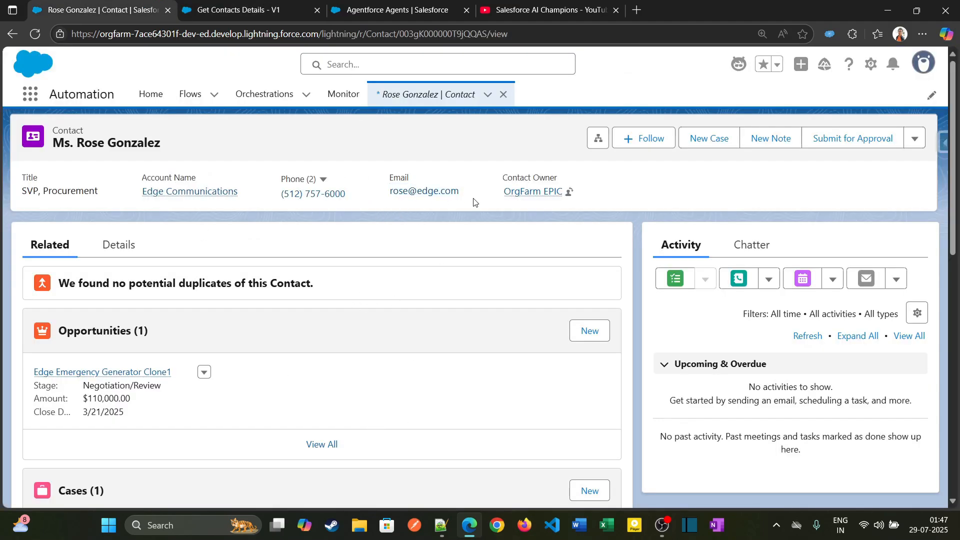
click(235, 10)
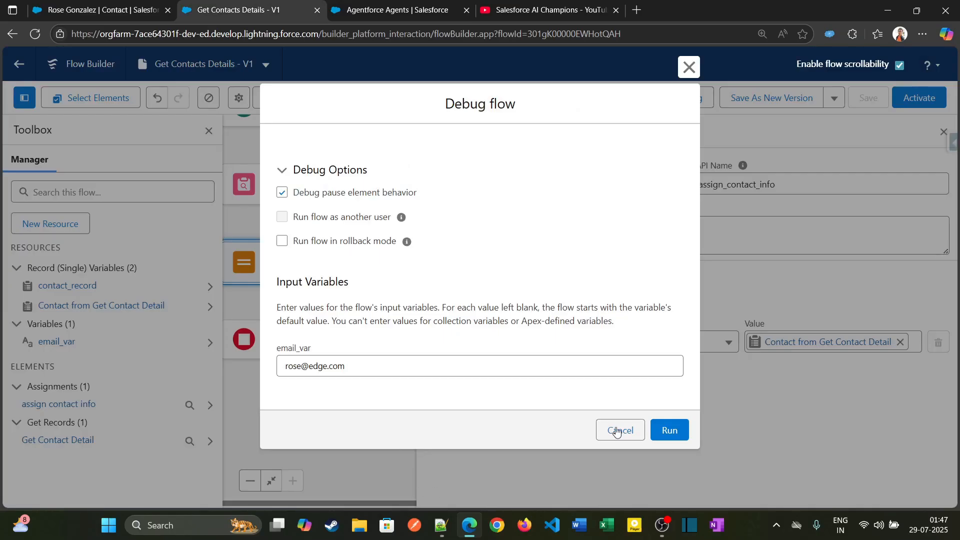
click(671, 430)
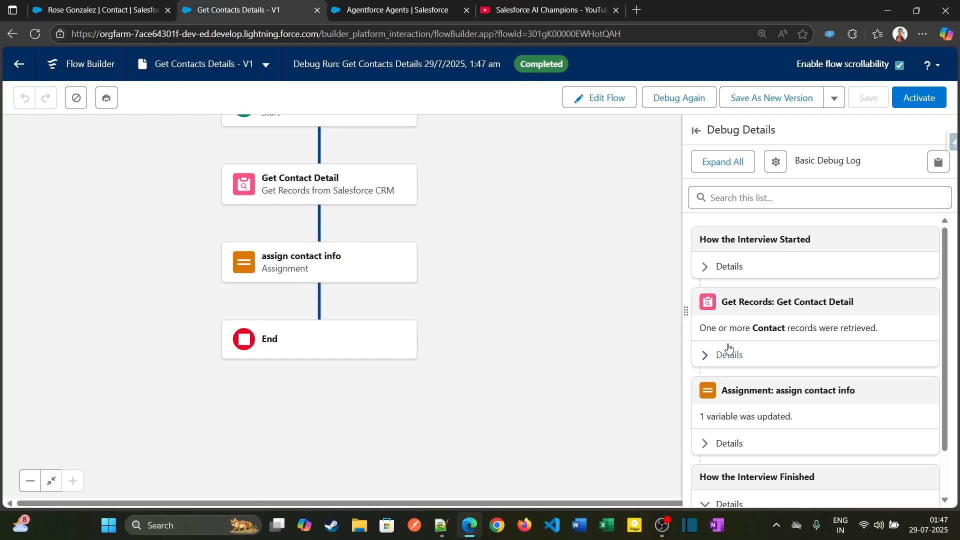
Expand the assign contact info details in the debug log and examine the record ID assigned to contact_record.
scroll(726, 365, down, 1)
click(709, 386)
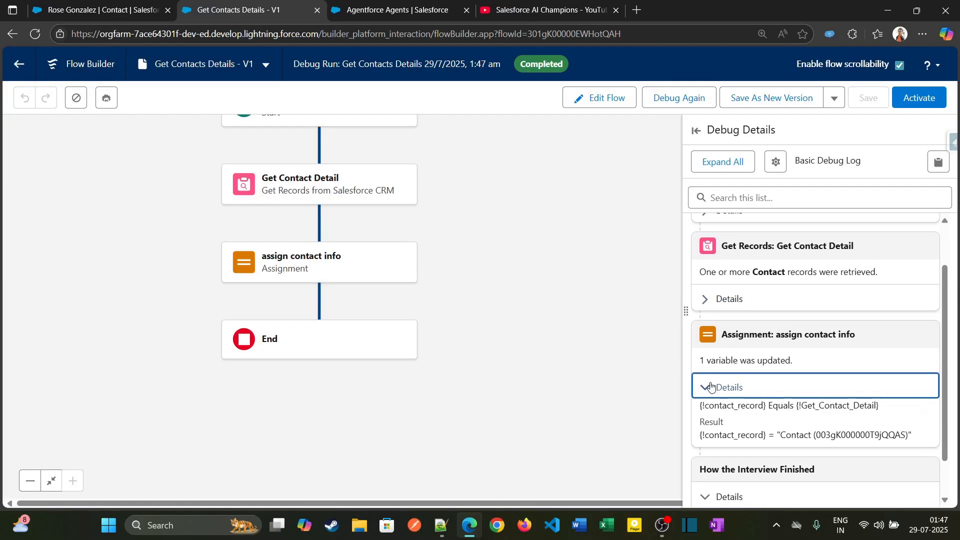
scroll(793, 387, down, 1)
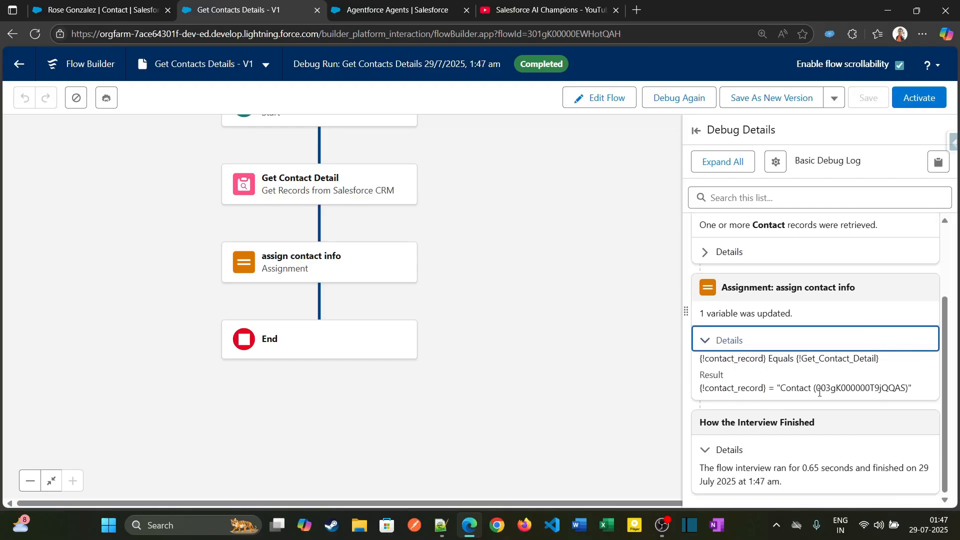
drag(819, 392, 903, 390)
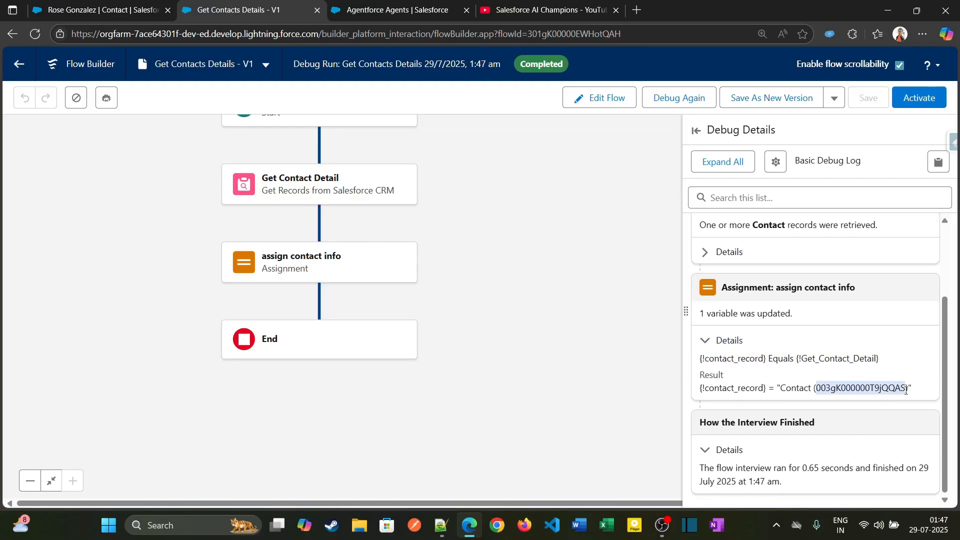
Compare the record ID in the contact page's web address with the one in the flow's debug log.
click(149, 6)
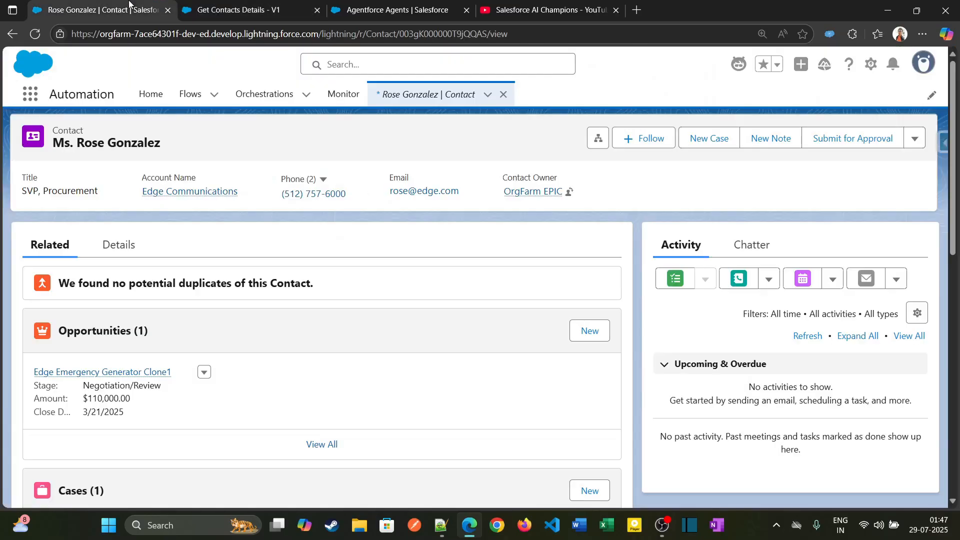
double_click(469, 35)
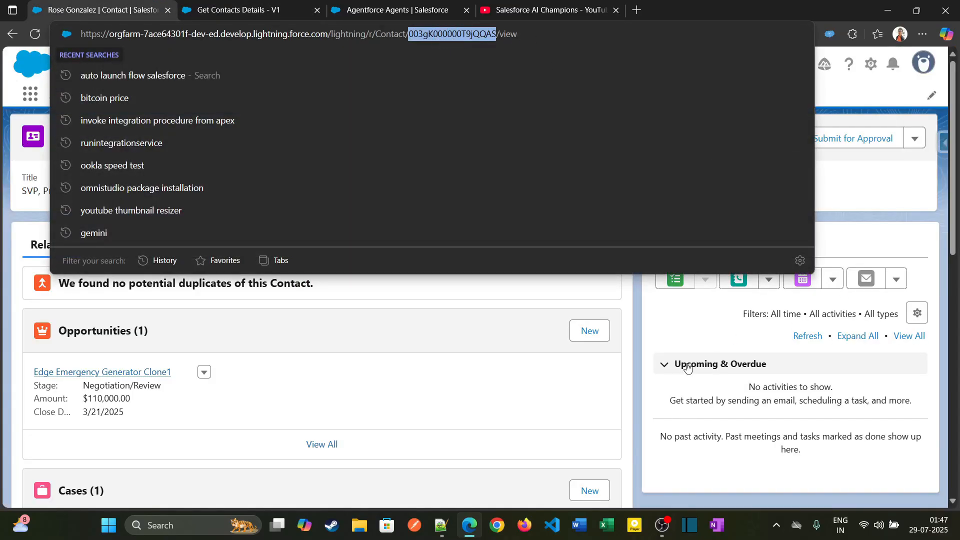
click(663, 377)
click(320, 14)
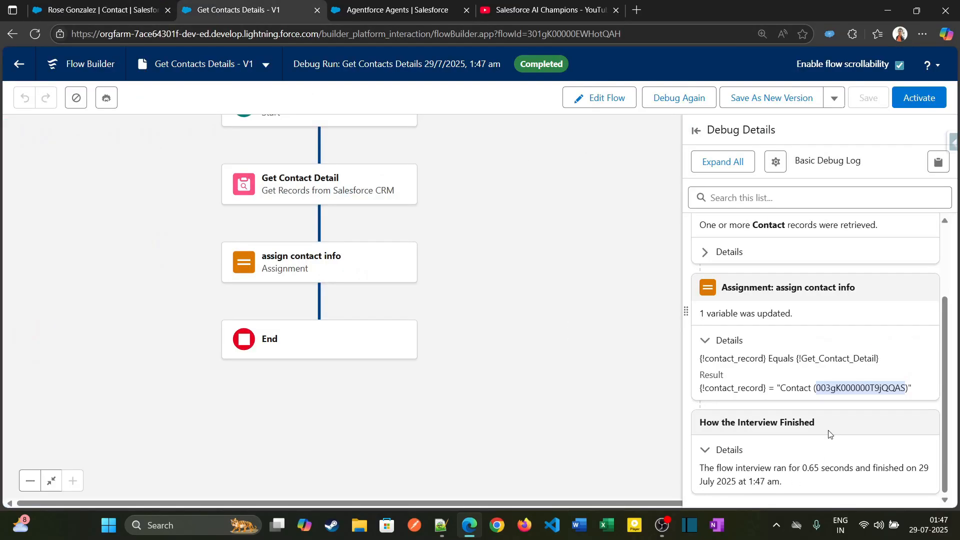
scroll(554, 250, up, 1)
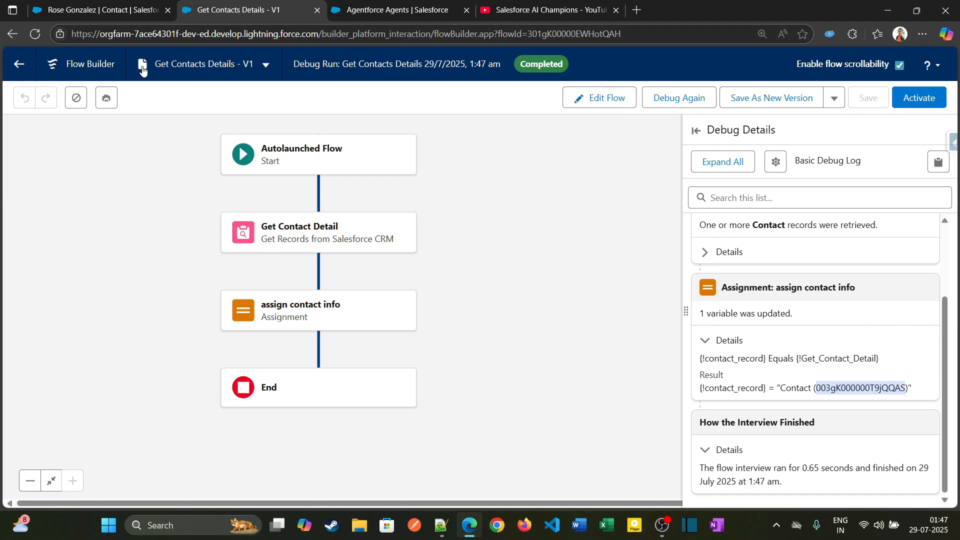
Leave the flow builder, return to the Agentforce setup page, search the setup for "asset" and open Agentforce Assets.
click(19, 64)
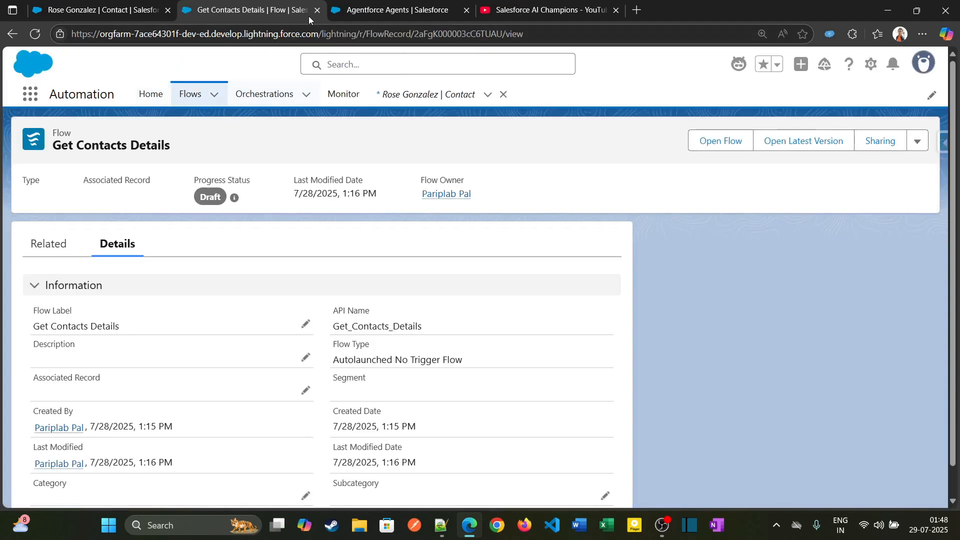
click(398, 11)
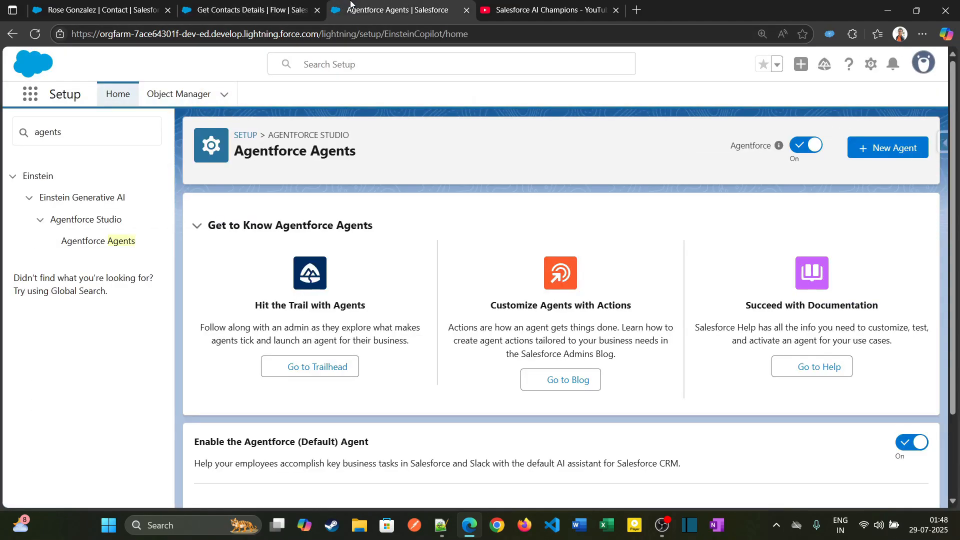
double_click(101, 132)
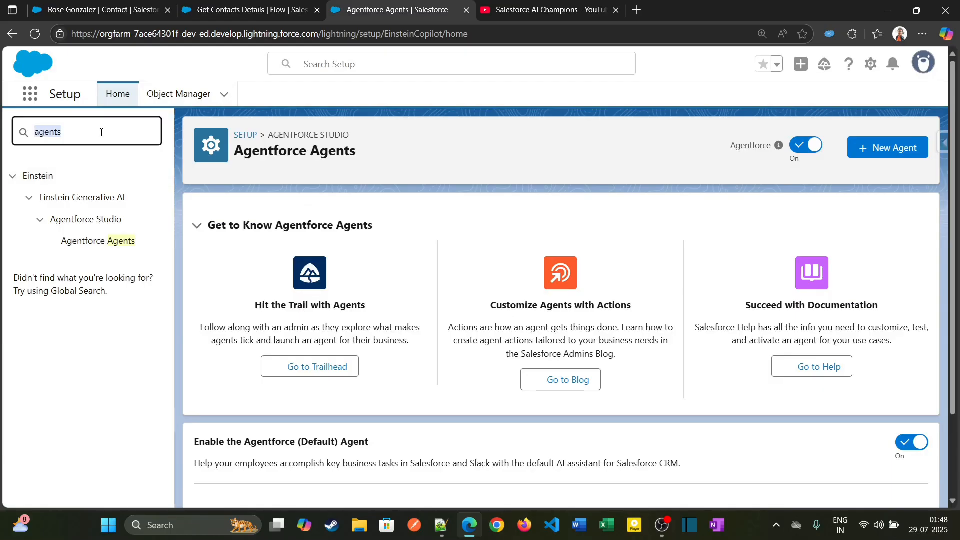
text(asse)
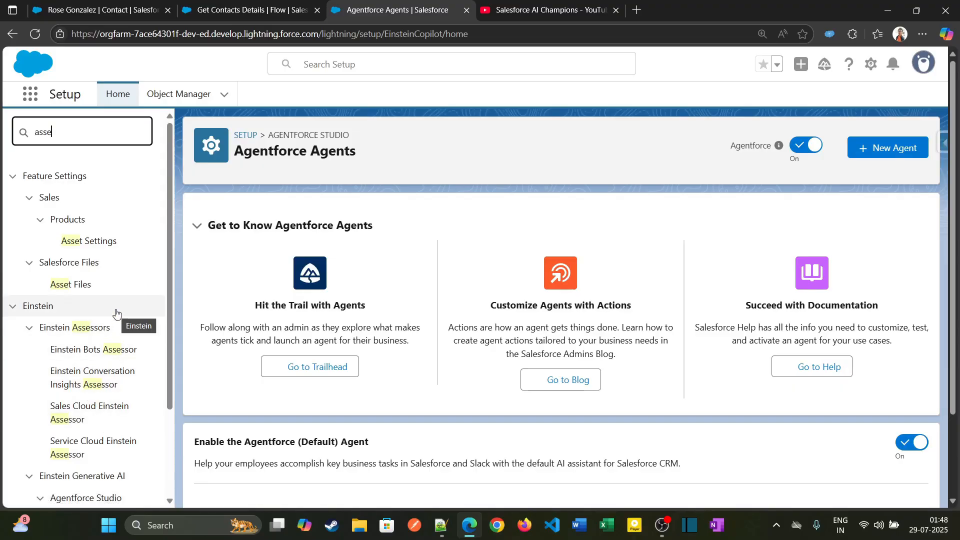
text(s)
key(ctrl+a)
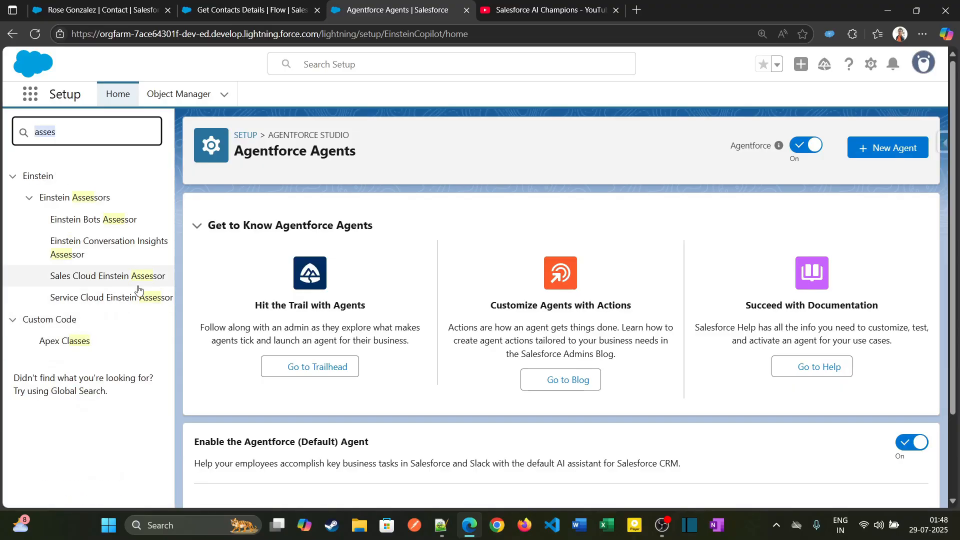
text(asset)
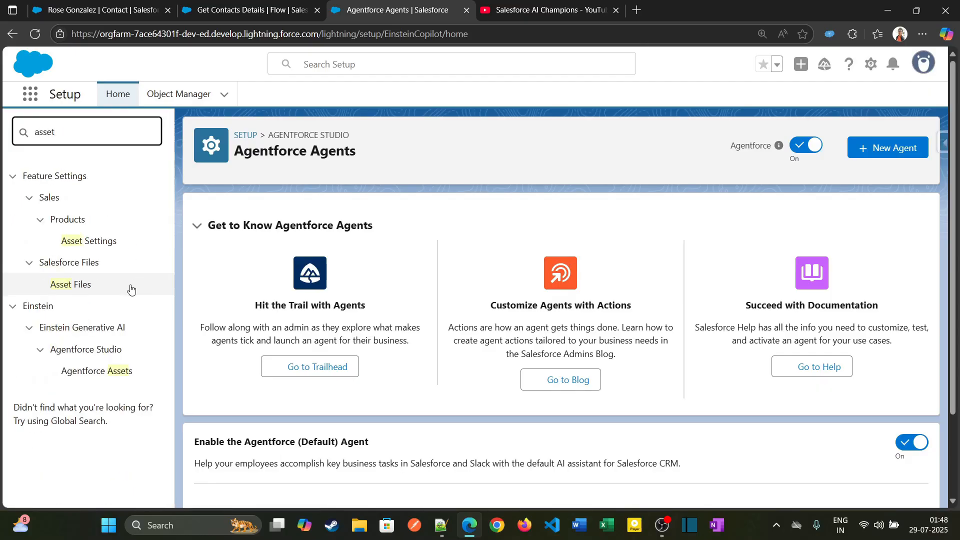
click(111, 372)
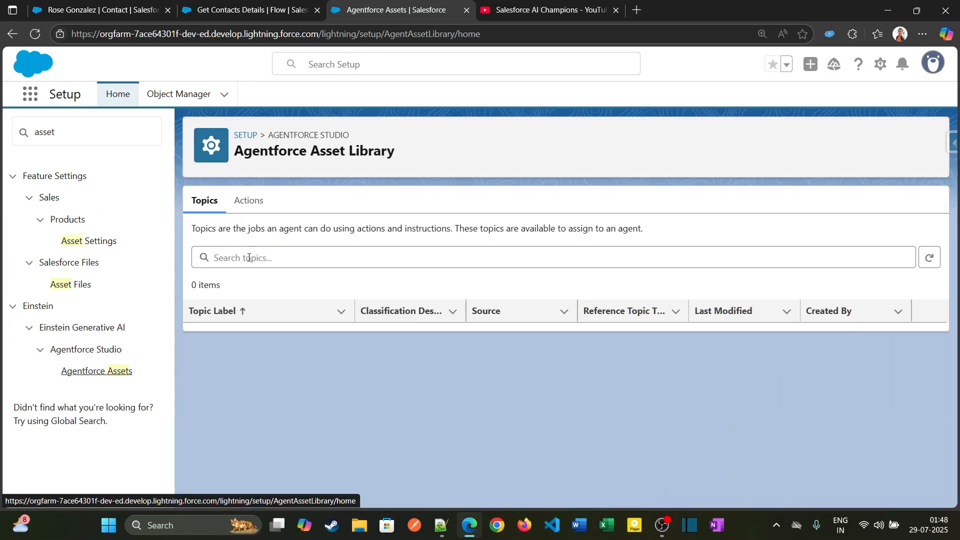
Try to create an agent action of type Flow in the asset library and find the Get Contacts Details flow as its reference action.
click(250, 210)
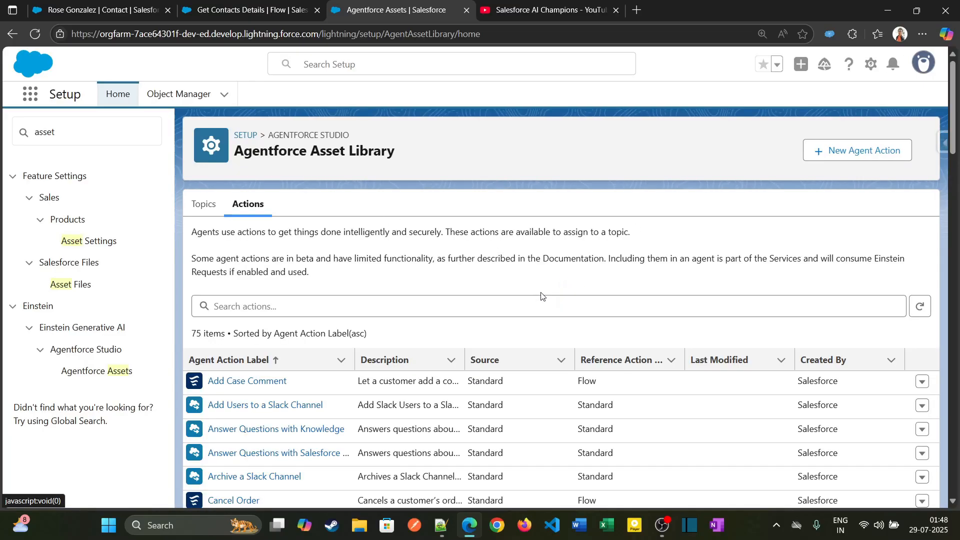
click(870, 163)
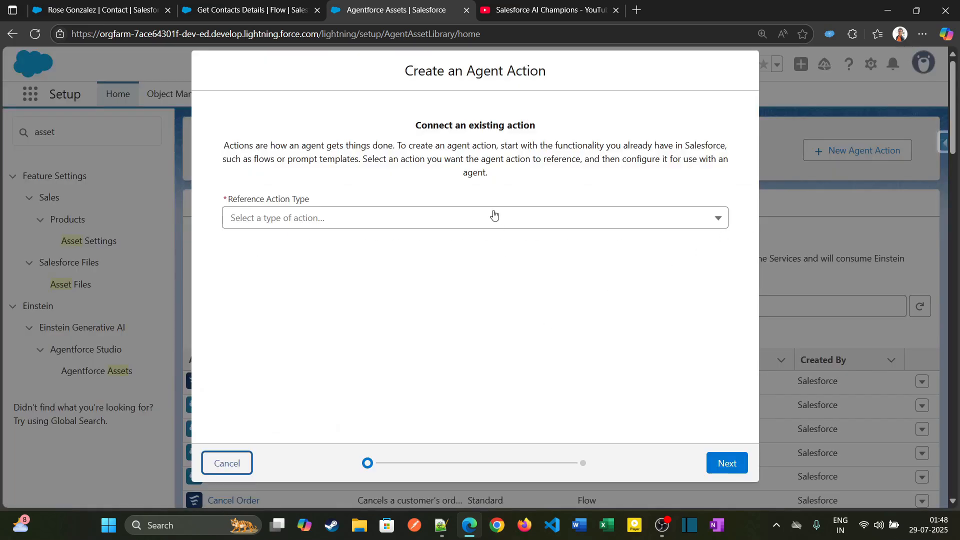
click(452, 216)
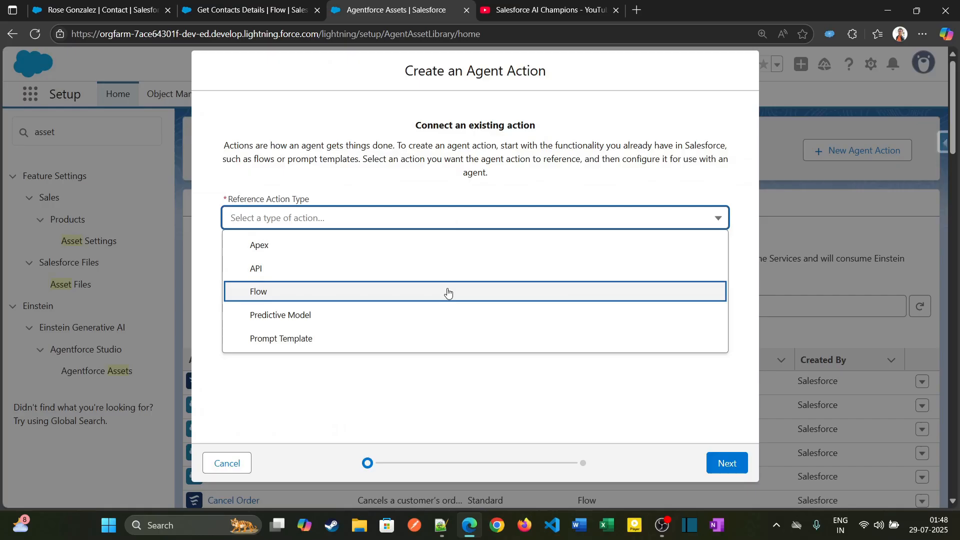
click(448, 290)
click(466, 259)
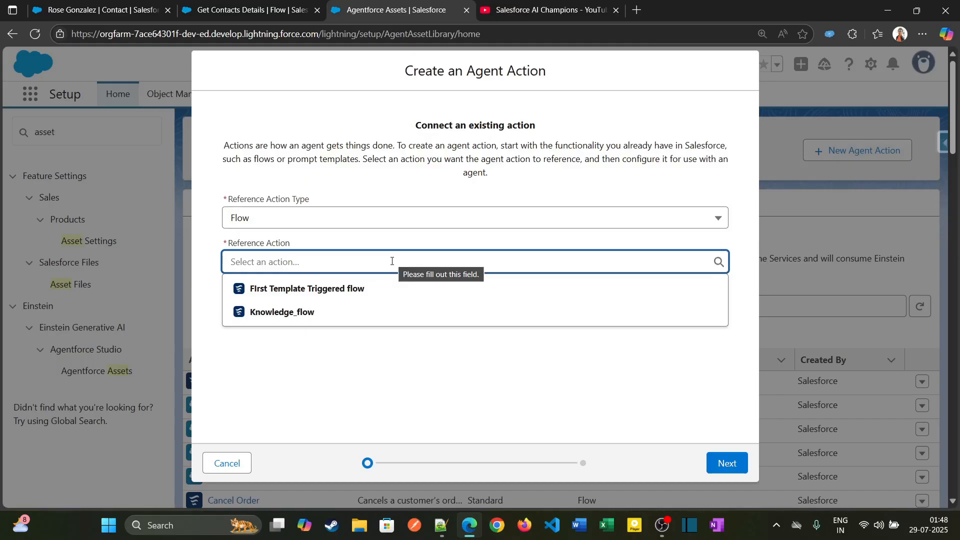
Reopen the Get Contacts Details flow in the flow builder from its flow record and activate it.
click(130, 10)
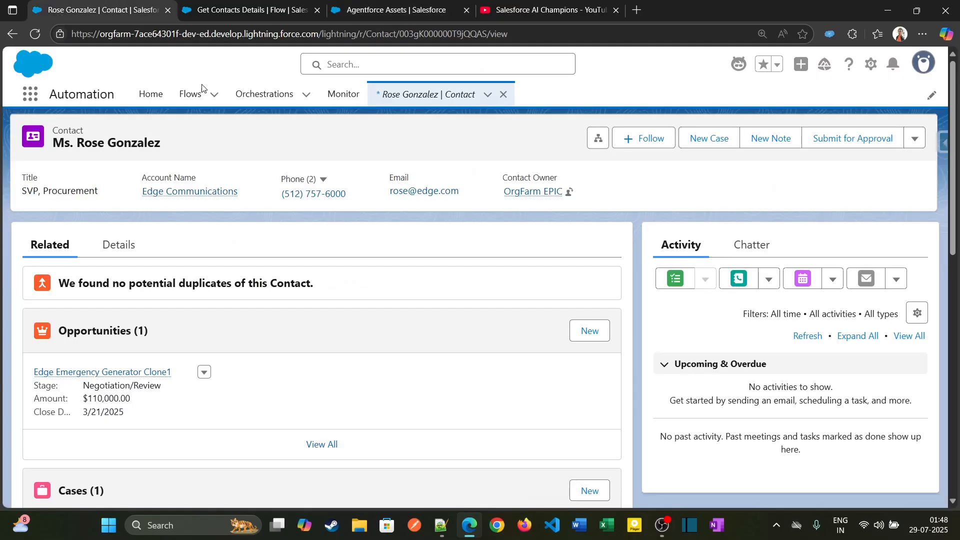
click(264, 4)
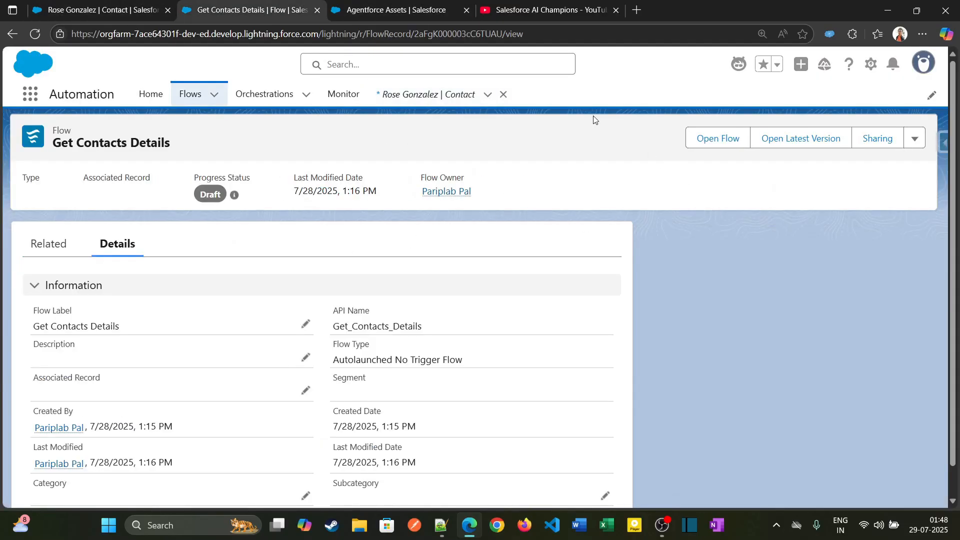
click(916, 139)
click(713, 143)
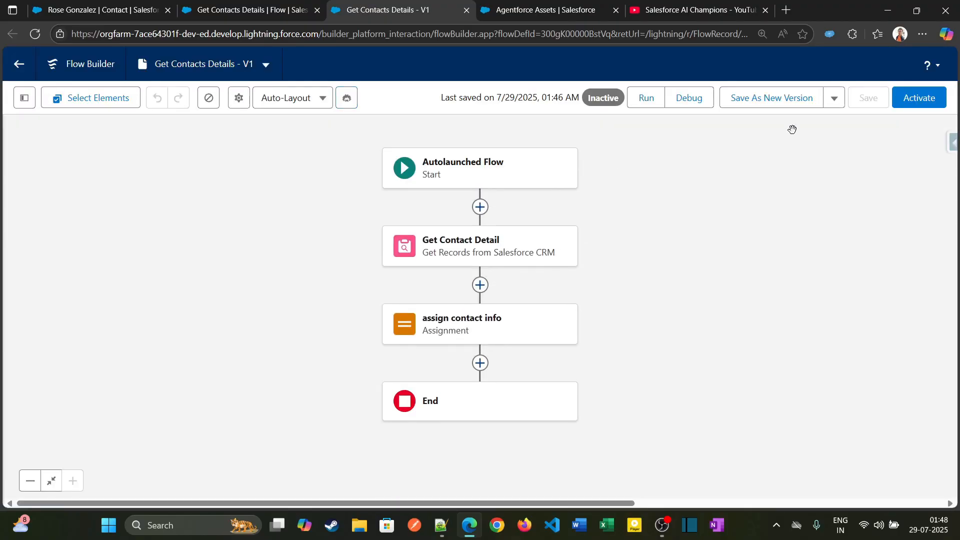
click(920, 97)
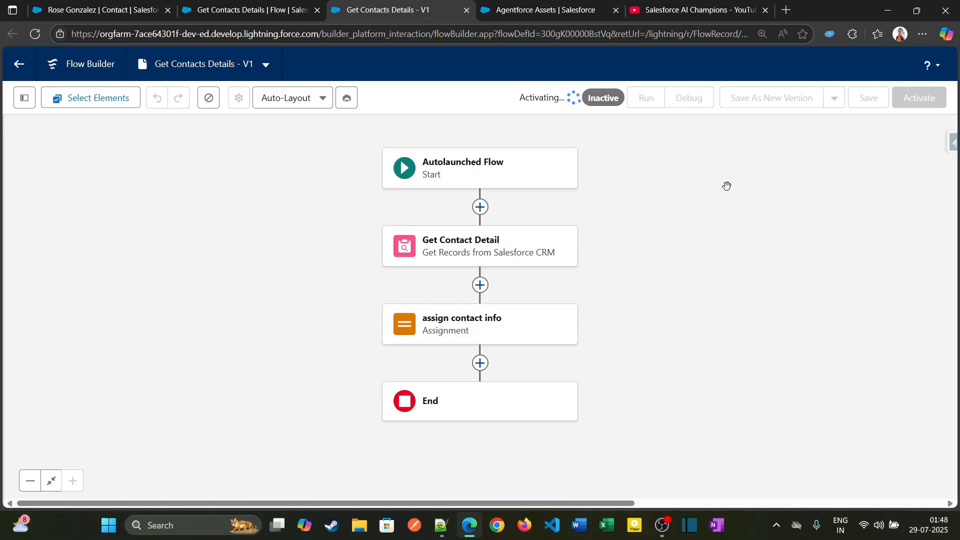
Reload the Agentforce Asset Library, start a new Flow-type agent action referencing Get Contacts Details, and continue to its configuration.
click(563, 7)
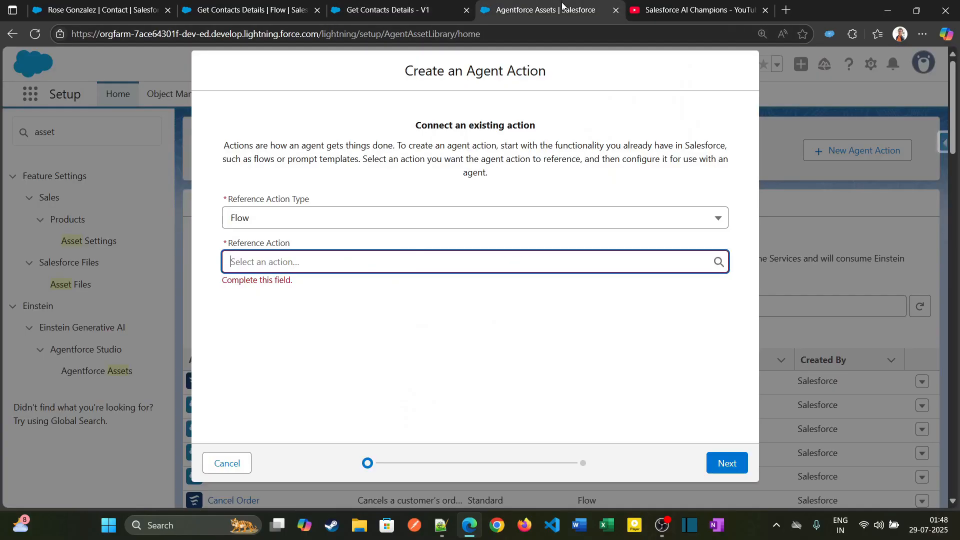
click(42, 33)
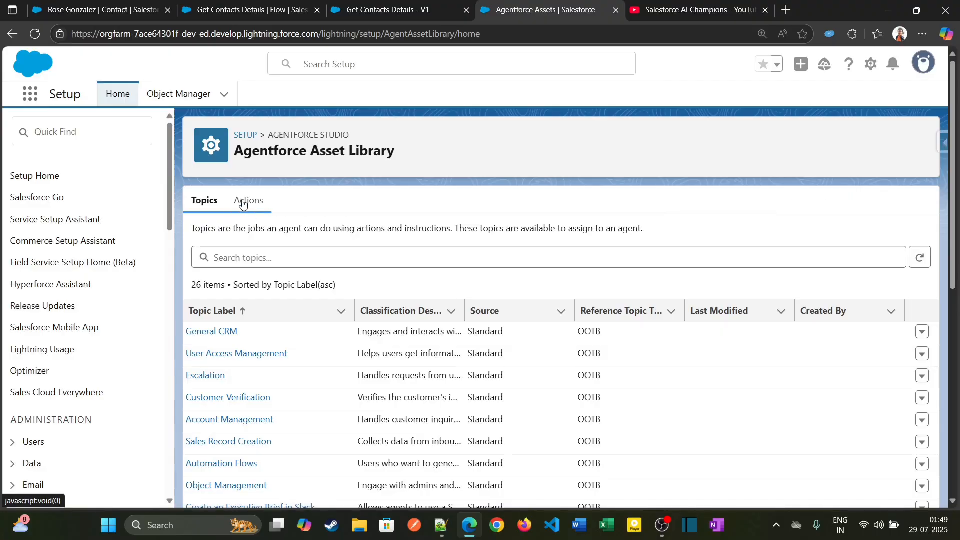
click(248, 200)
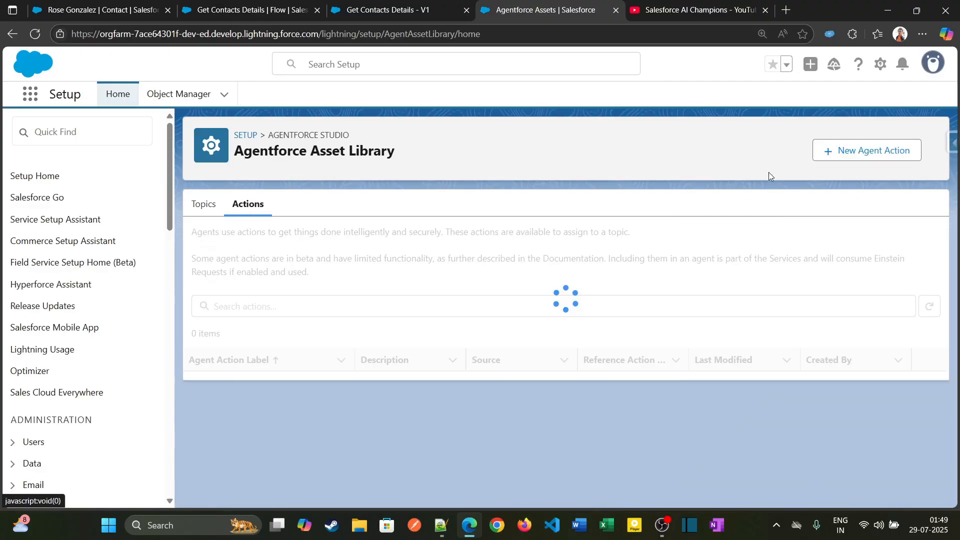
click(884, 159)
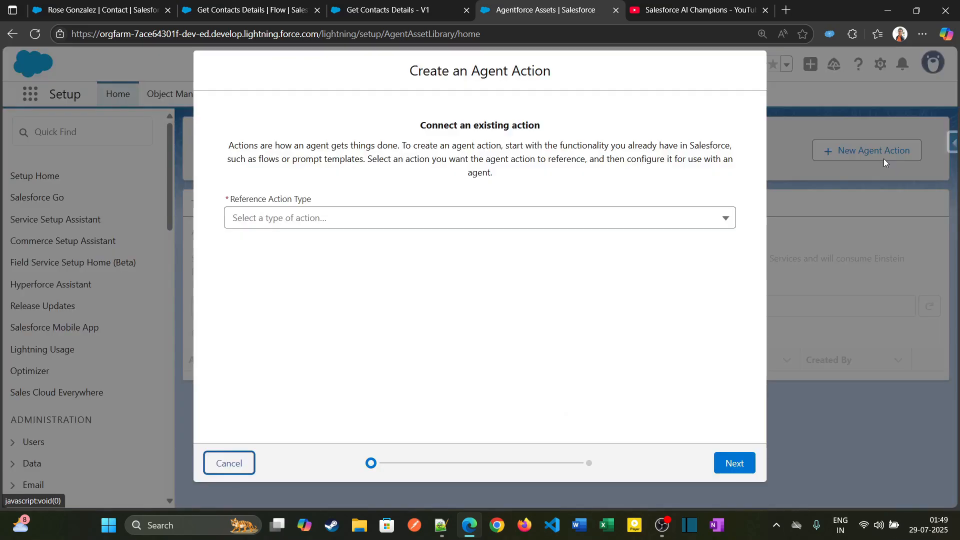
click(335, 218)
click(343, 293)
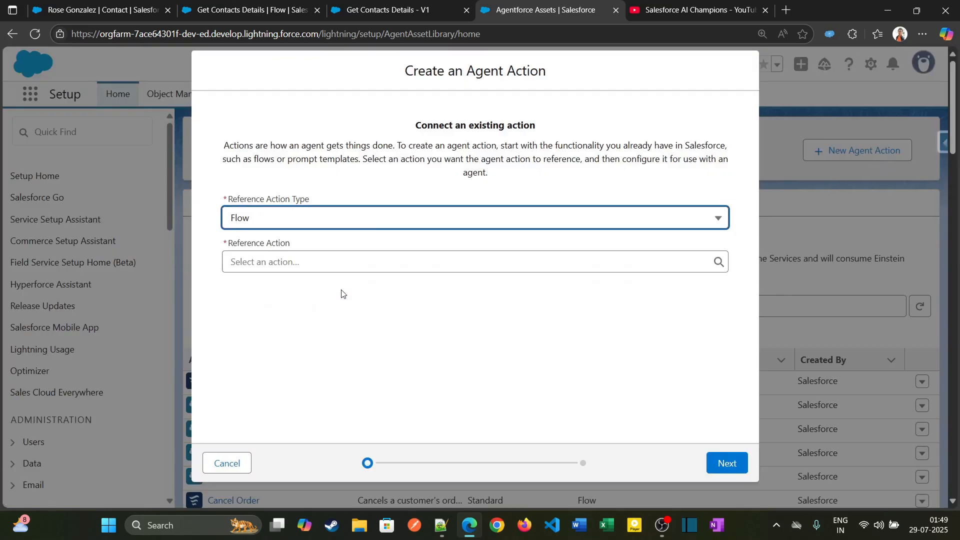
click(357, 268)
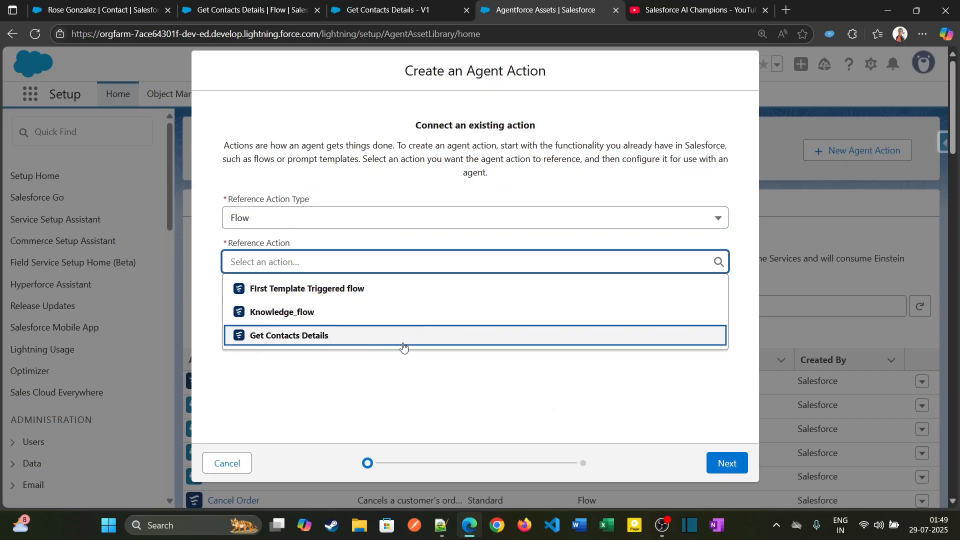
click(333, 337)
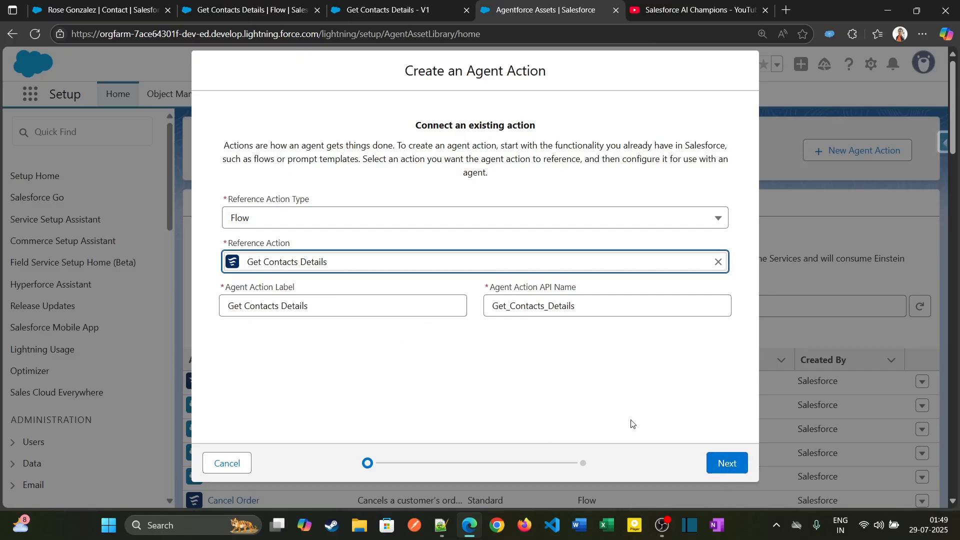
click(723, 463)
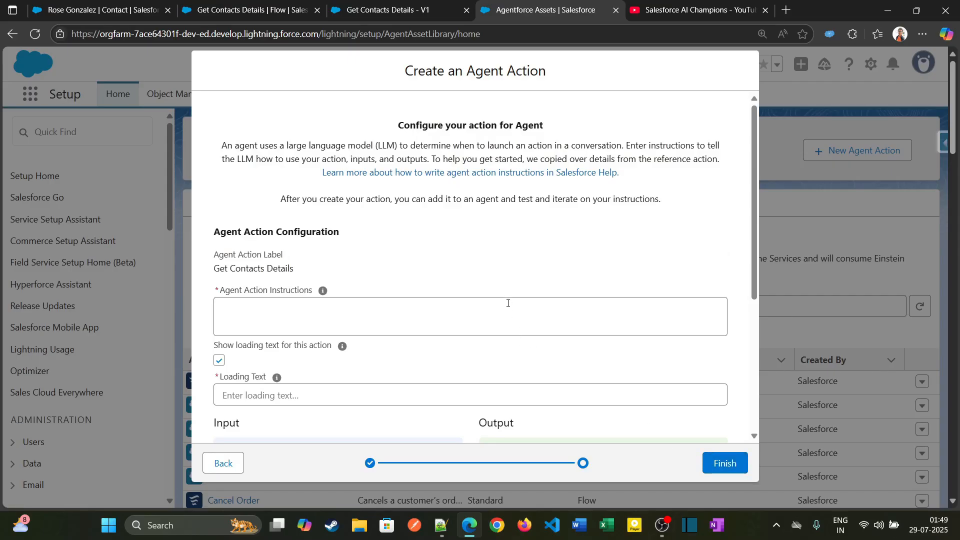
Enter the agent action instructions "Users will provide their email as input and response would be the details of the customer".
click(508, 304)
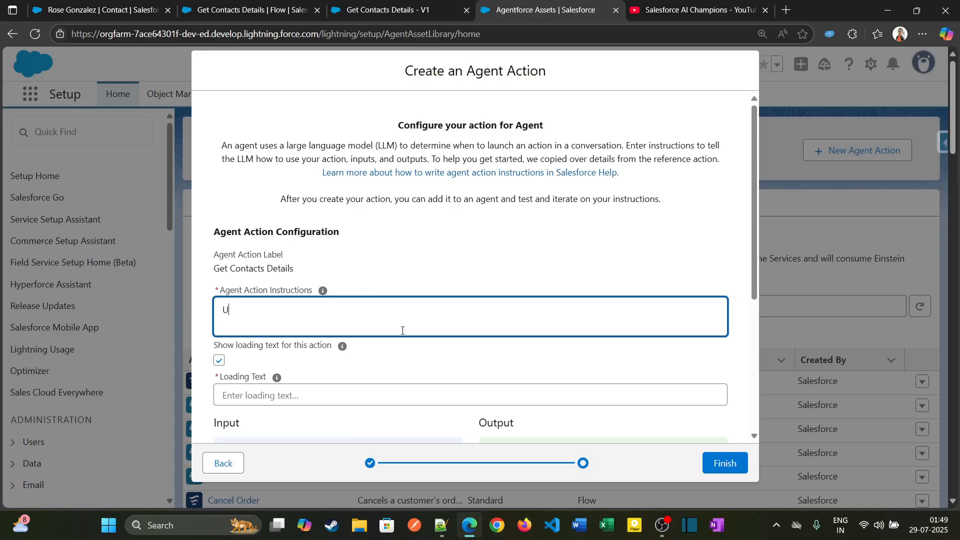
text(Users will provide their email)
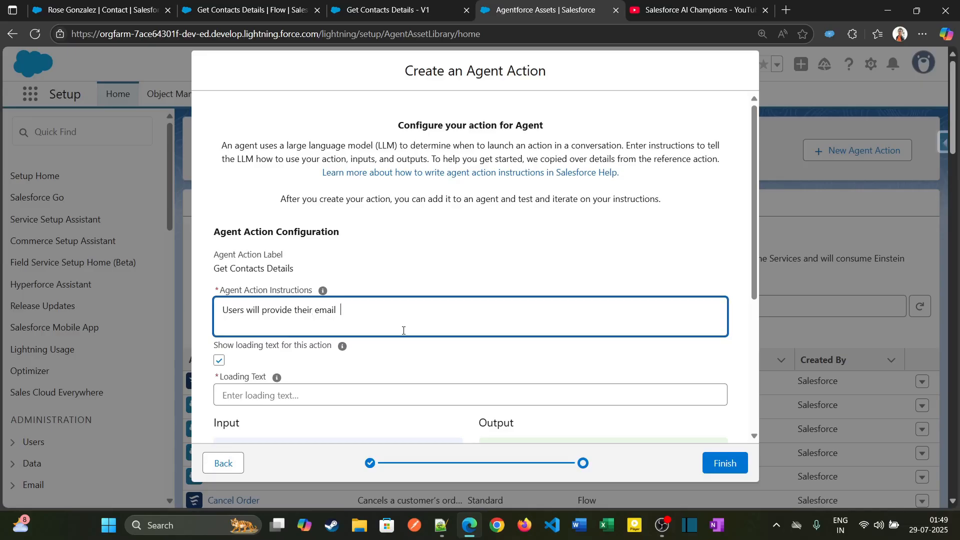
text( as input)
text(eponse)
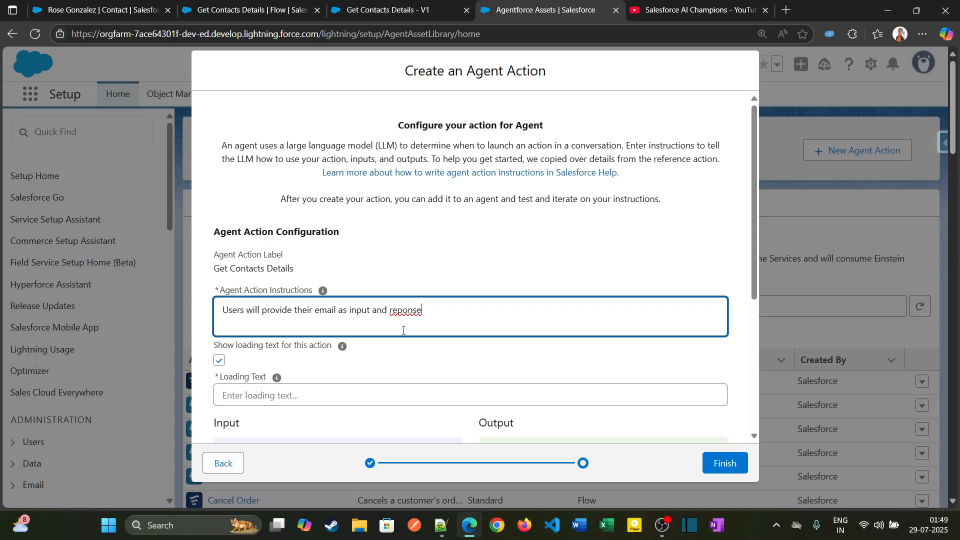
key(Left)
key(Left)
text(s)
text(the )
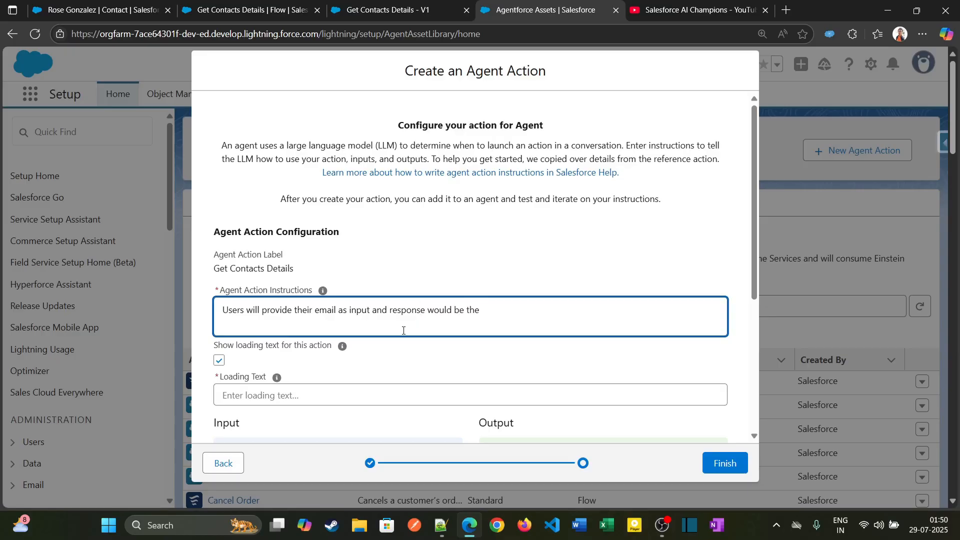
text(de)
text(customer)
Turn off the loading text for the action and go to the email_var input's instructions.
scroll(411, 344, down, 5)
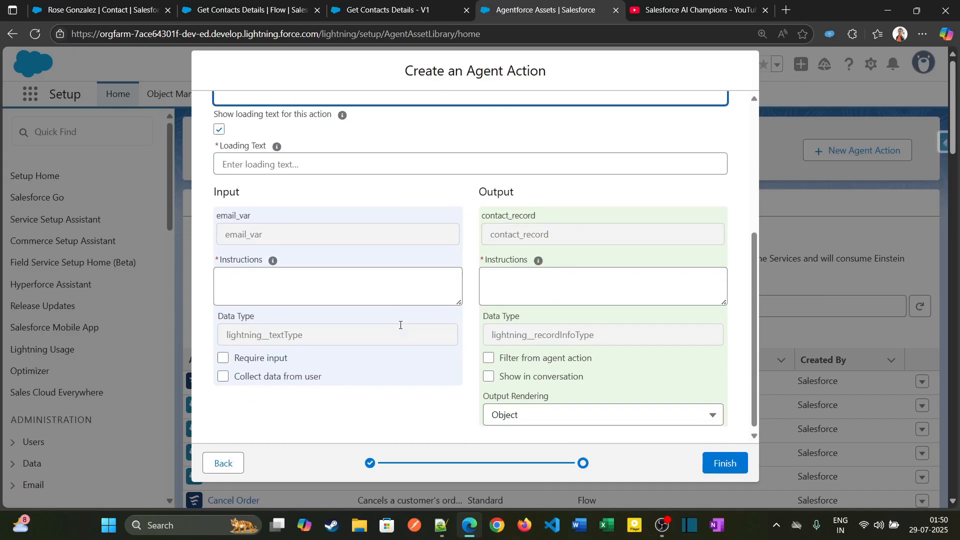
scroll(398, 325, up, 1)
click(219, 189)
scroll(250, 187, down, 1)
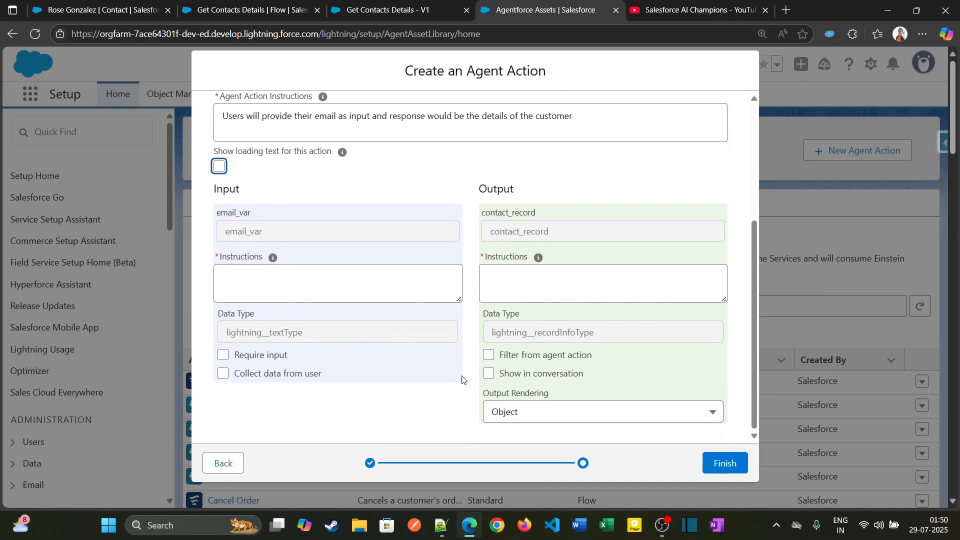
click(311, 284)
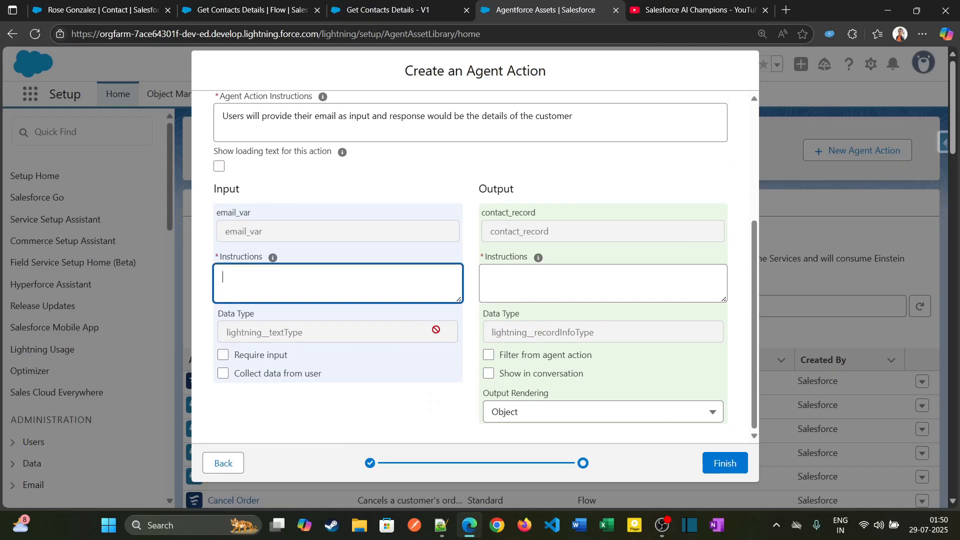
scroll(533, 398, down, 3)
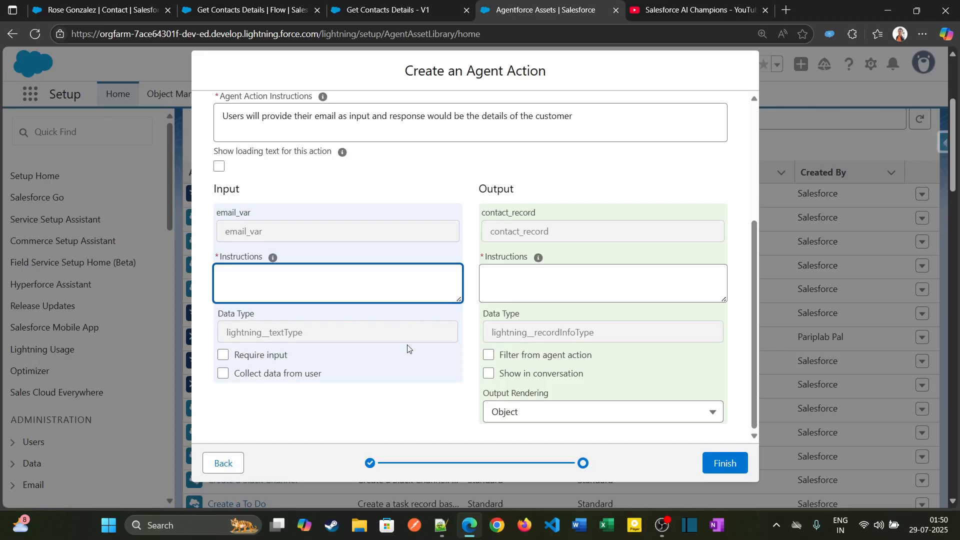
Check the Get Contacts Details flow, clear the agent action instructions and go back to the reference action selection.
click(385, 8)
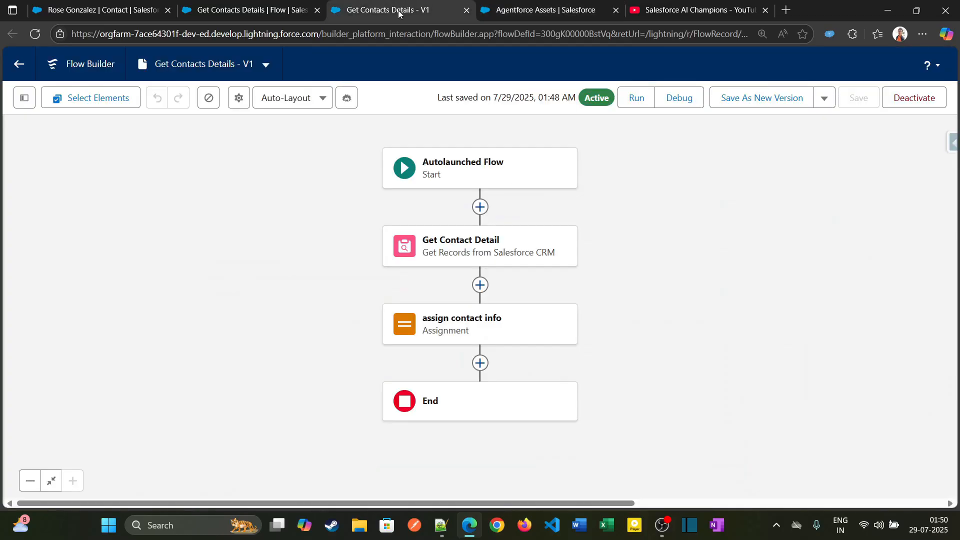
click(551, 7)
double_click(575, 114)
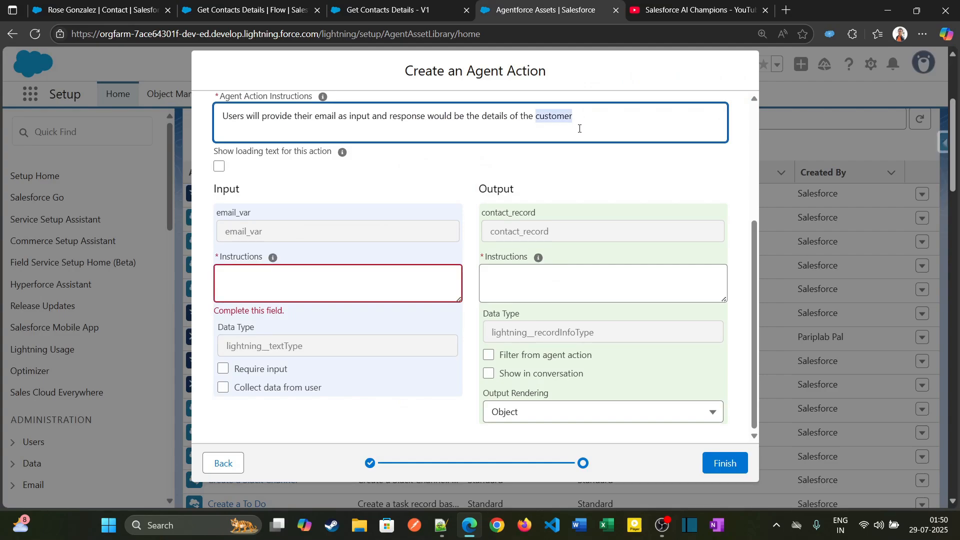
key(ctrl+a)
key(ctrl+c)
key(BackSpace)
scroll(668, 262, up, 3)
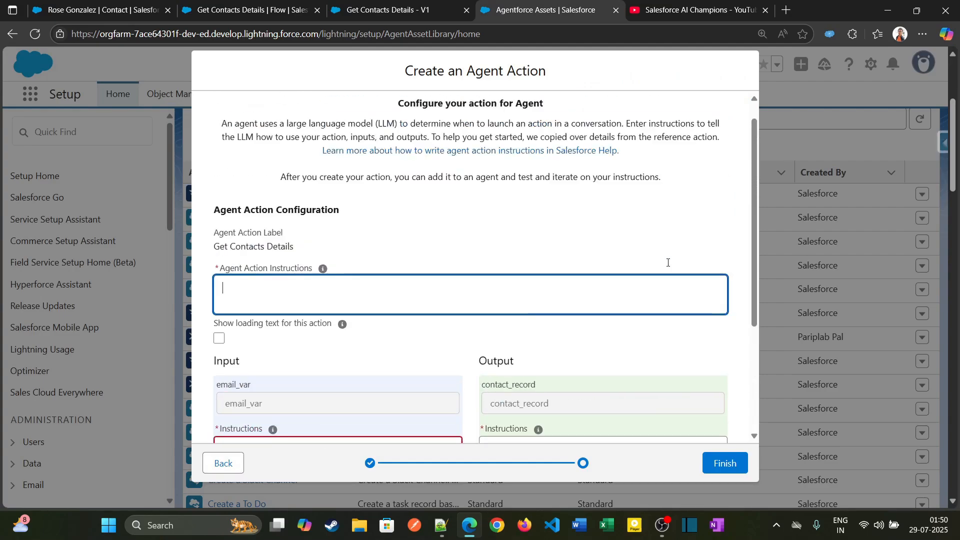
click(228, 465)
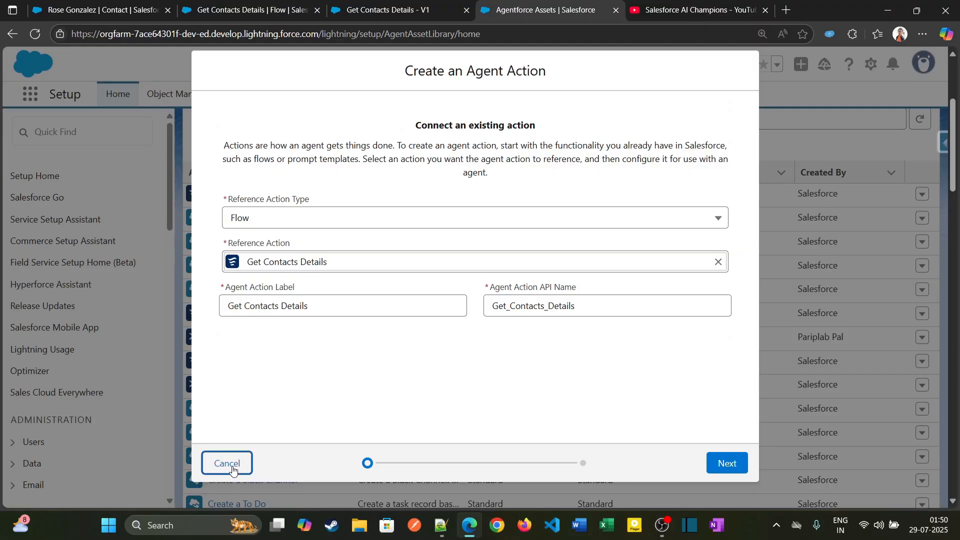
Cancel the agent action setup and save the Get Contacts Details flow as a new version.
click(233, 470)
click(388, 9)
click(772, 98)
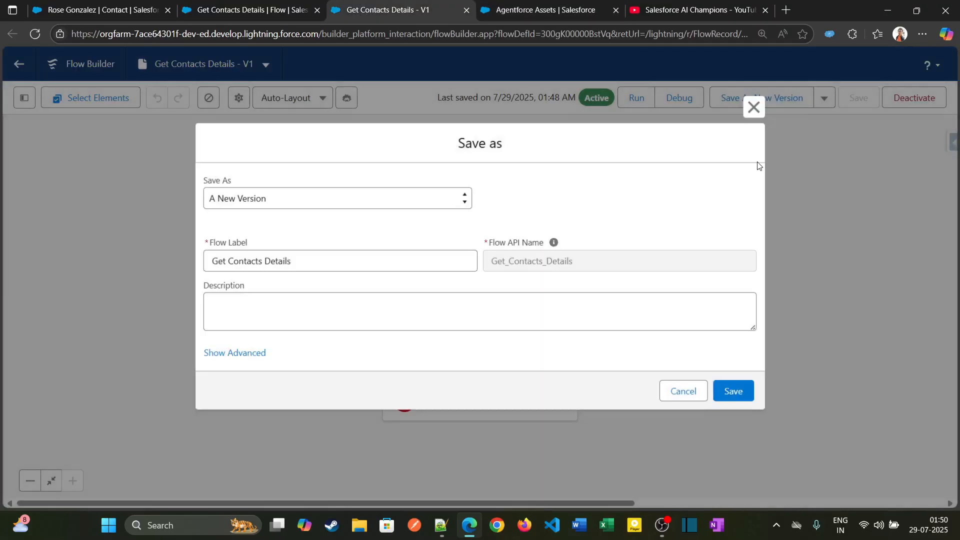
click(731, 392)
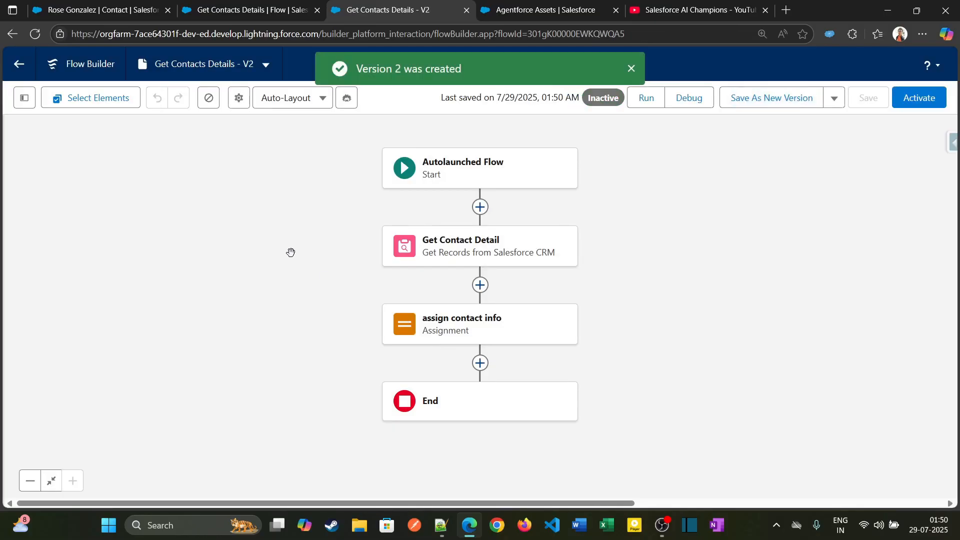
Set the flow version's description to "Users will provide their email as input and response would be the details of the customer".
click(239, 98)
click(299, 286)
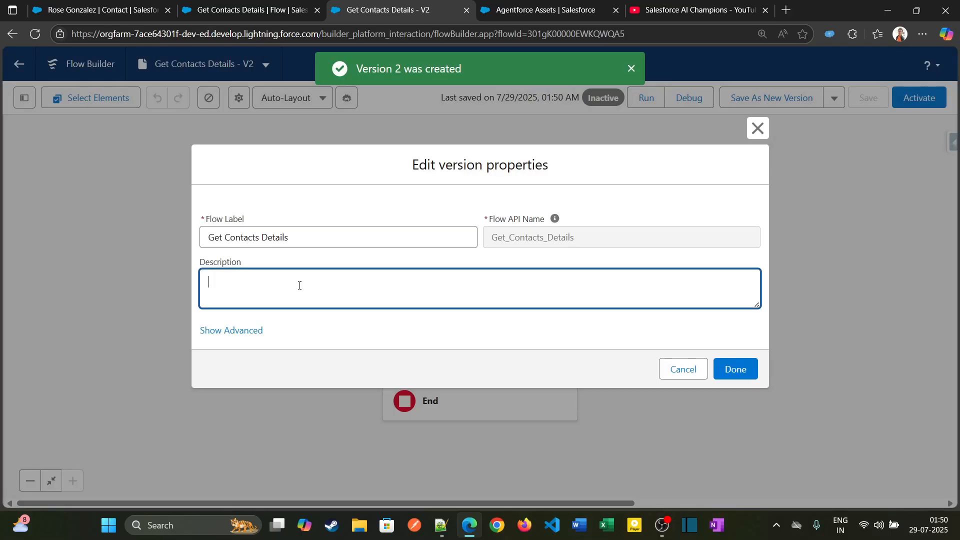
key(ctrl+v)
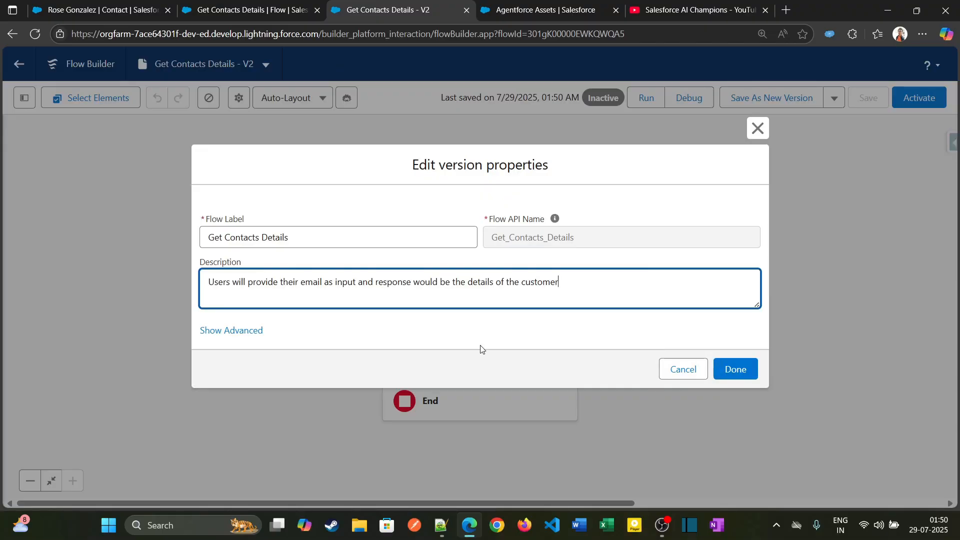
click(737, 369)
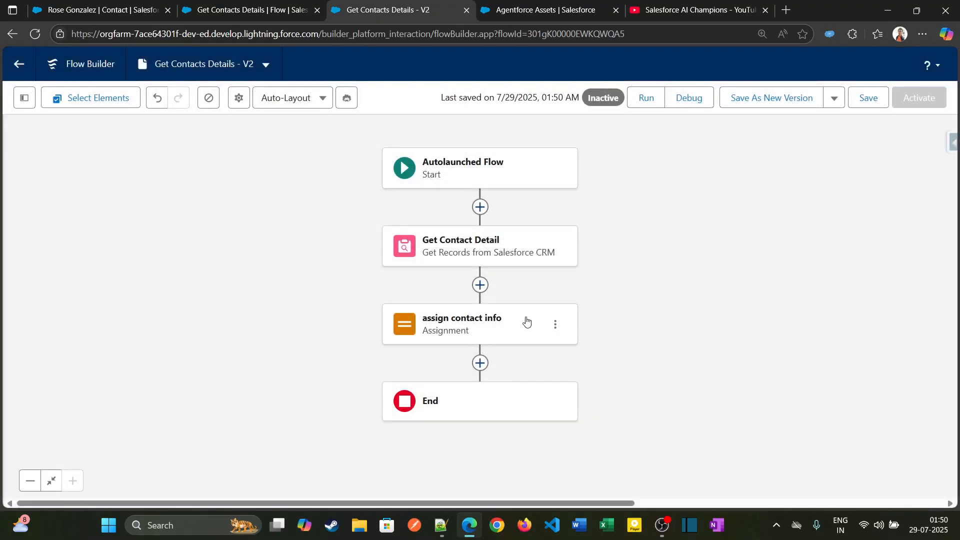
Set the email_var variable's description to "Users will provide their email as input".
click(20, 99)
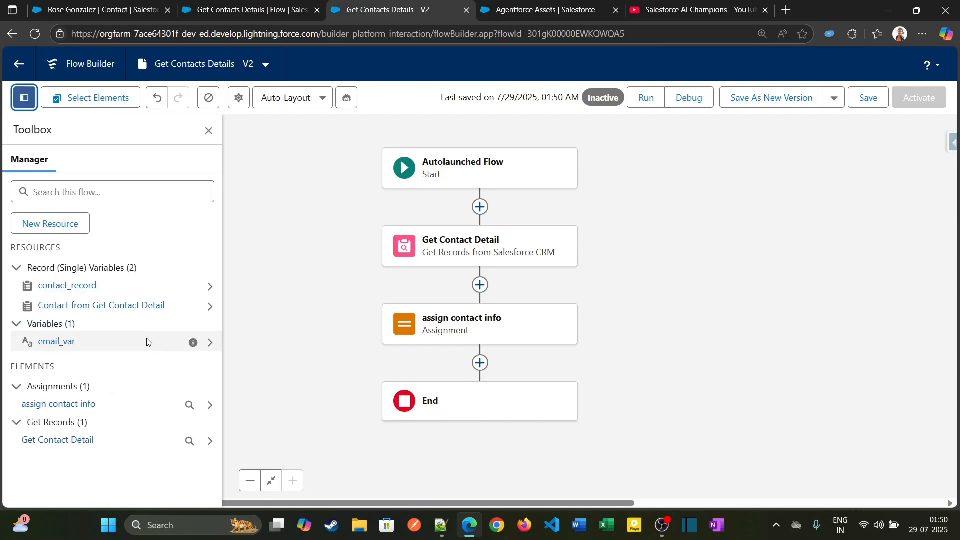
click(507, 11)
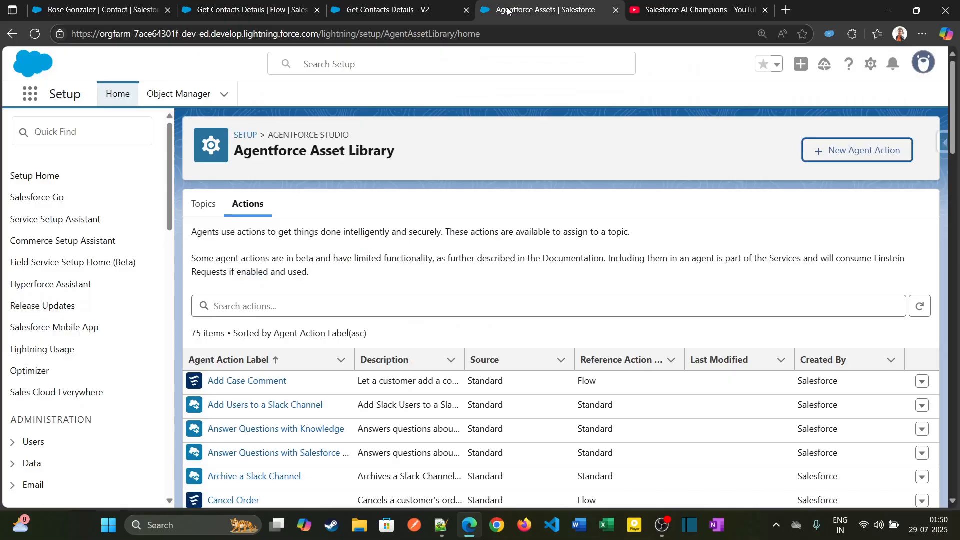
click(405, 10)
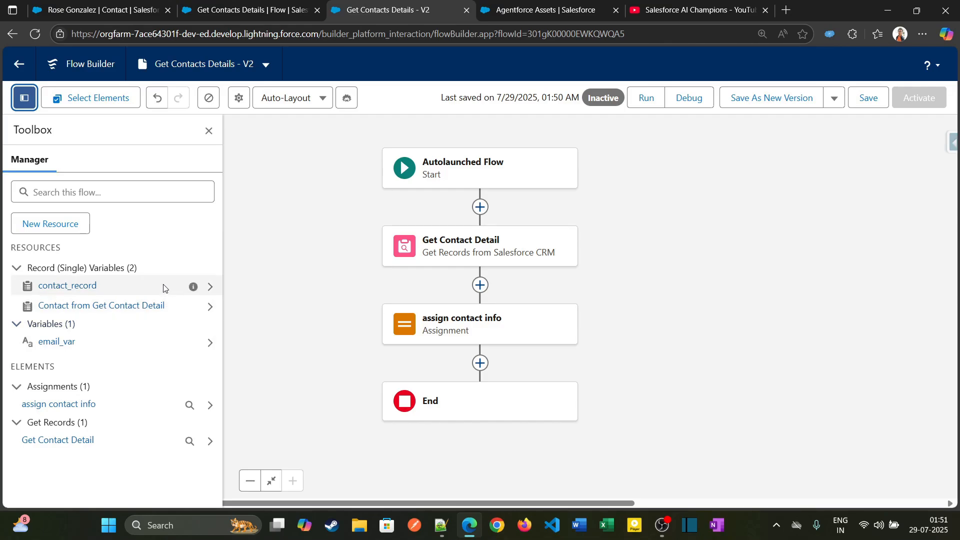
click(143, 340)
click(433, 230)
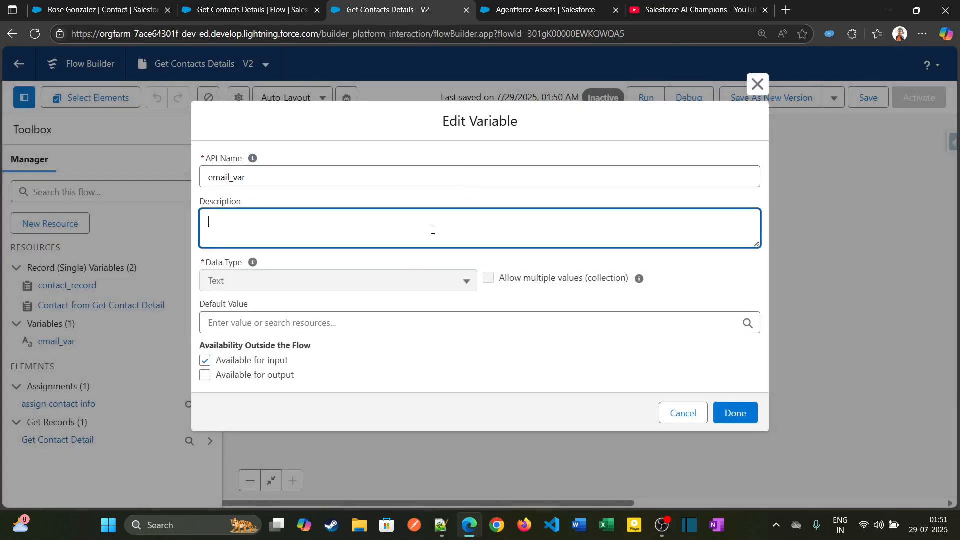
text(Users will provide their email as input and response would be the details of the customer)
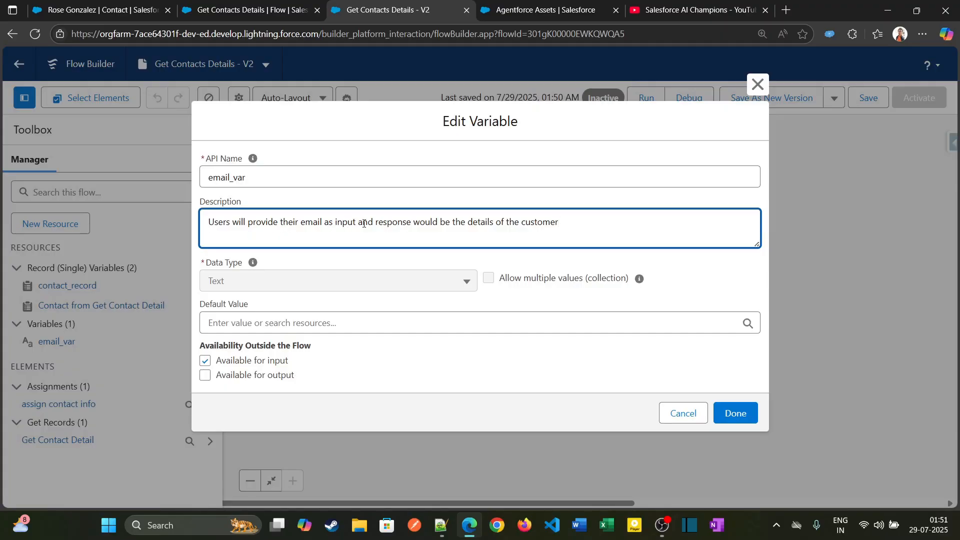
drag(357, 224, 645, 217)
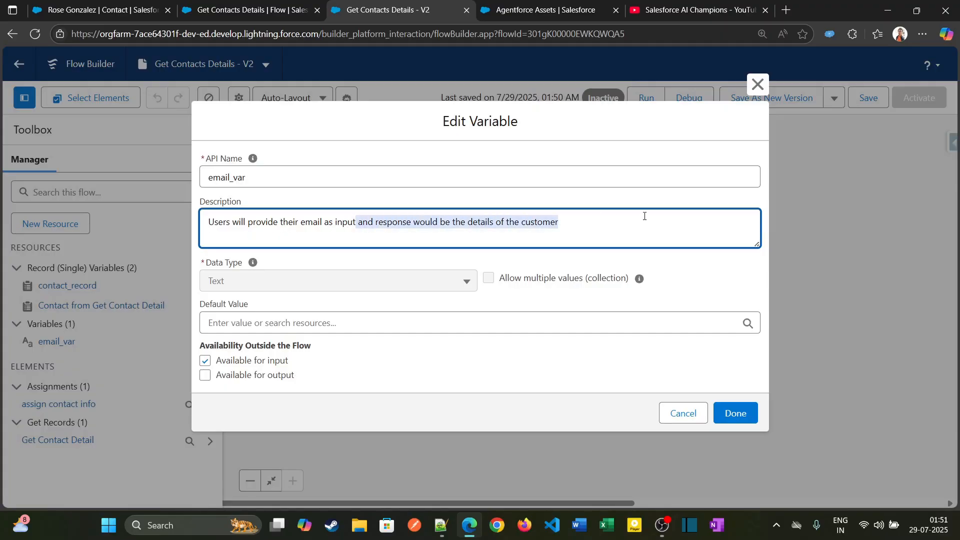
key(BackSpace)
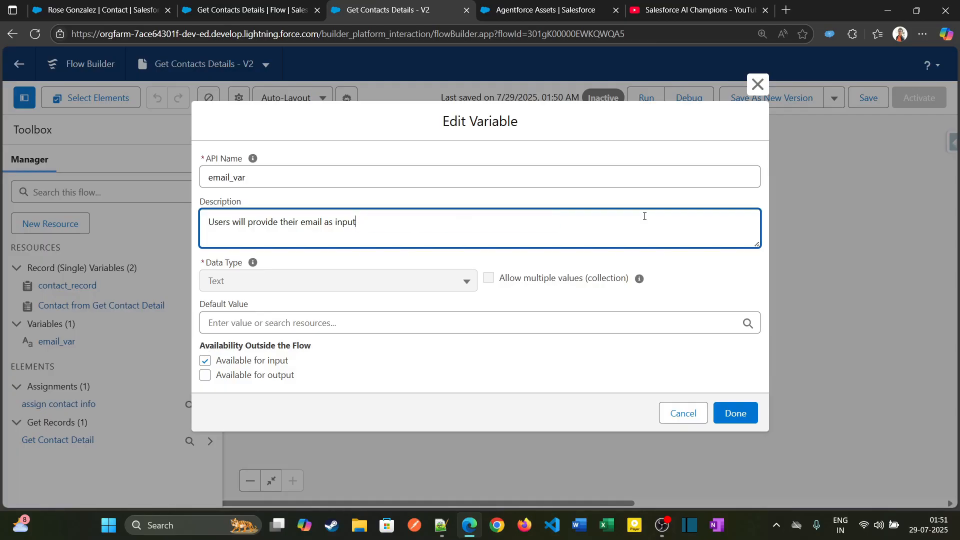
click(741, 418)
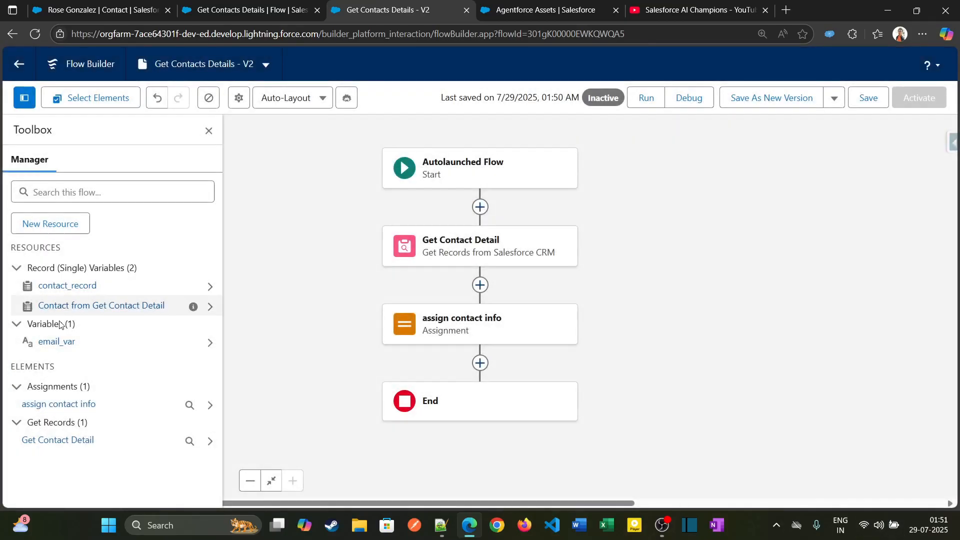
Set the contact_record variable's description to "This variable will store the of response of the details of the customer".
click(76, 288)
click(399, 229)
text(Users will provide their email as input and response would be the details of the customer)
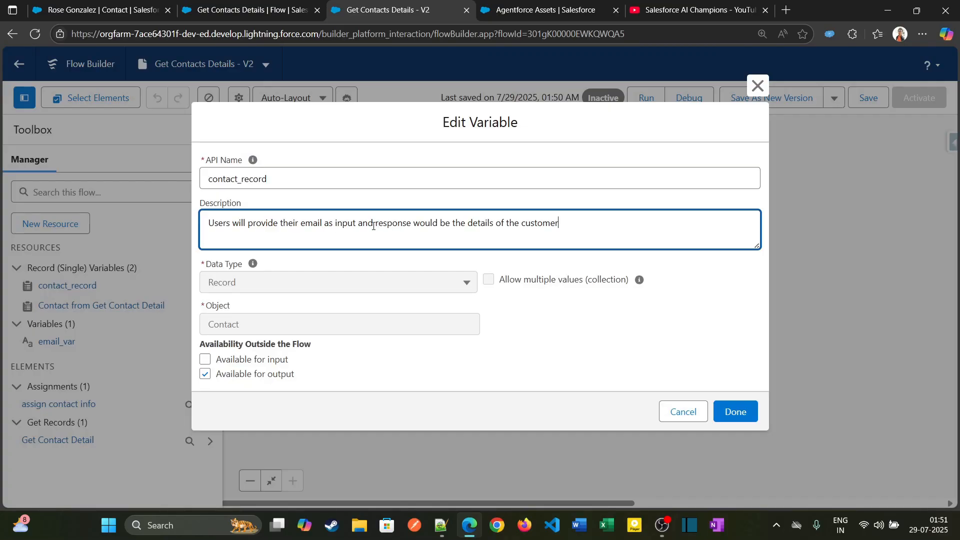
drag(368, 225, 205, 218)
key(Delete)
key(Delete)
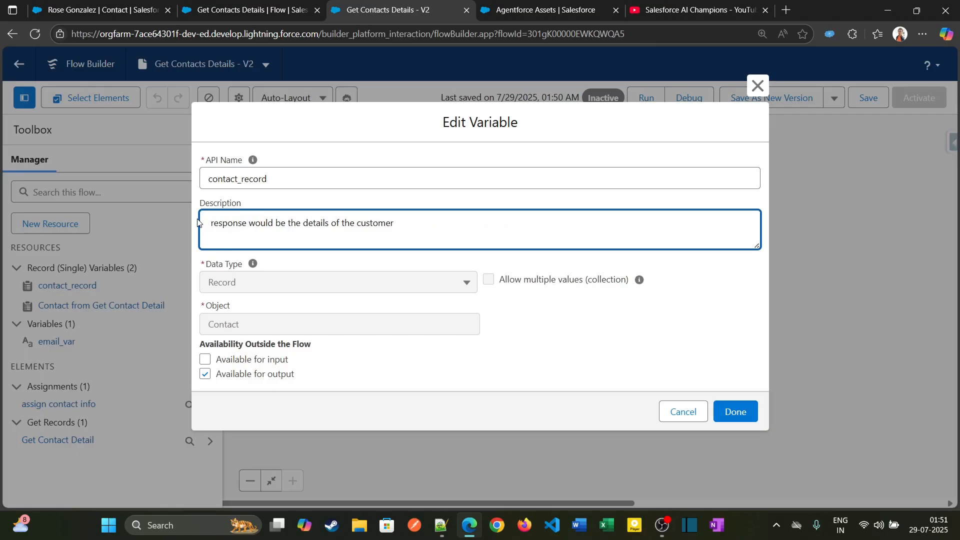
text(C)
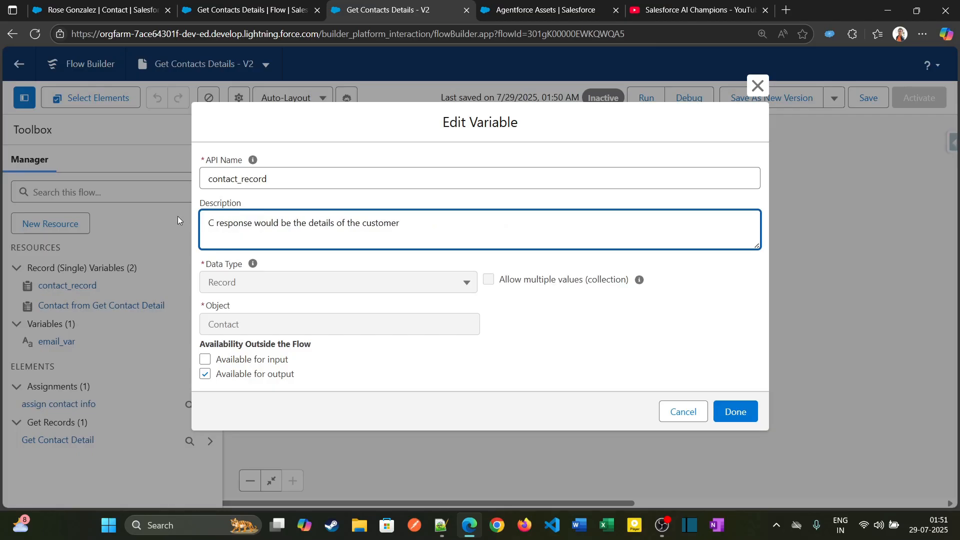
key(BackSpace)
text(This var)
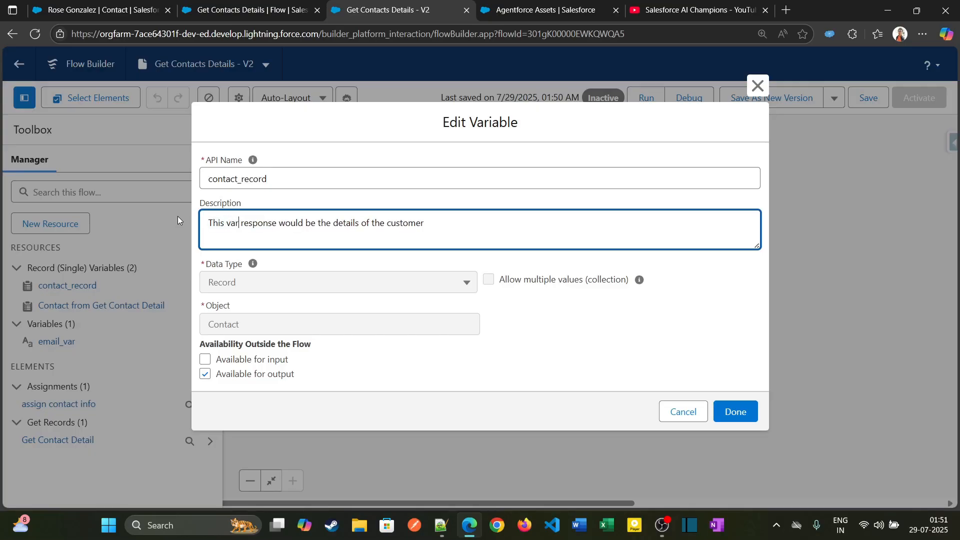
text(iable will st)
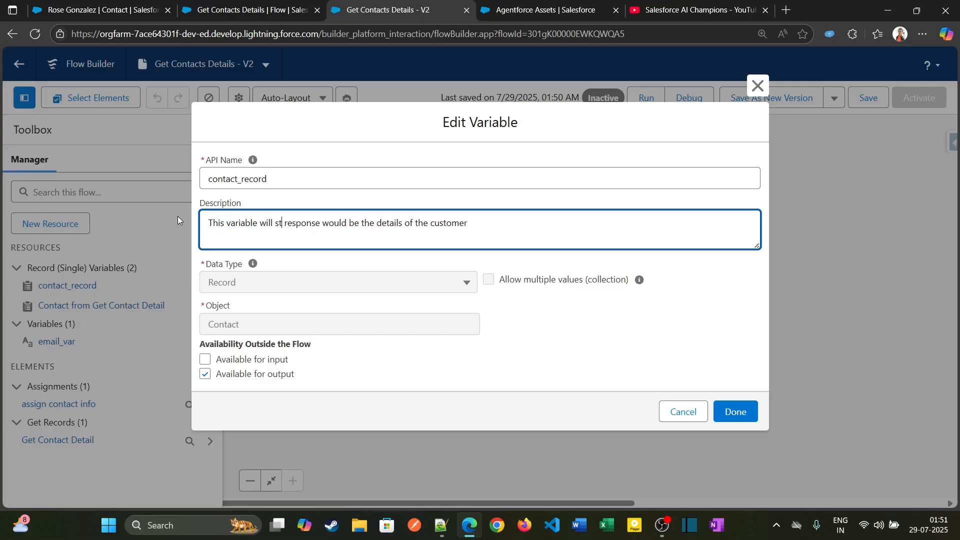
text(ore the )
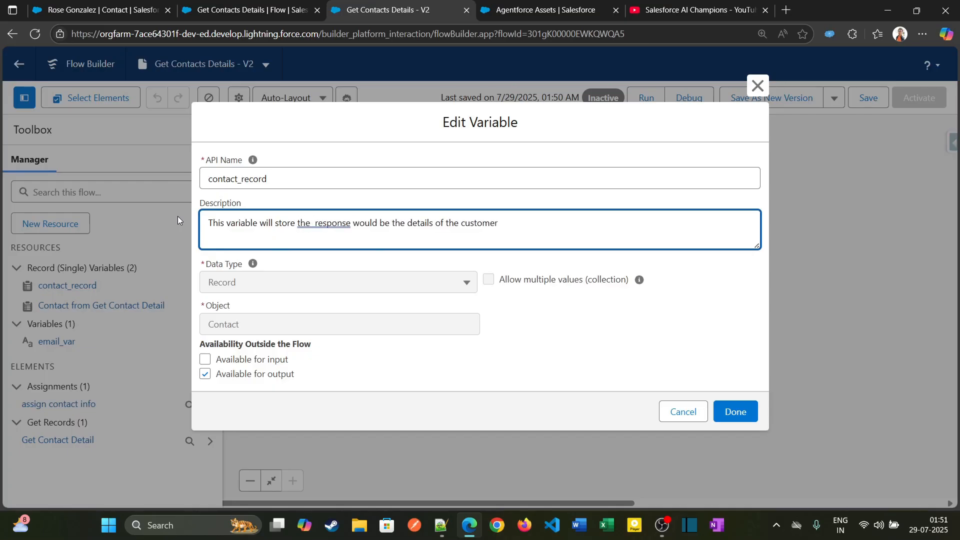
text(of)
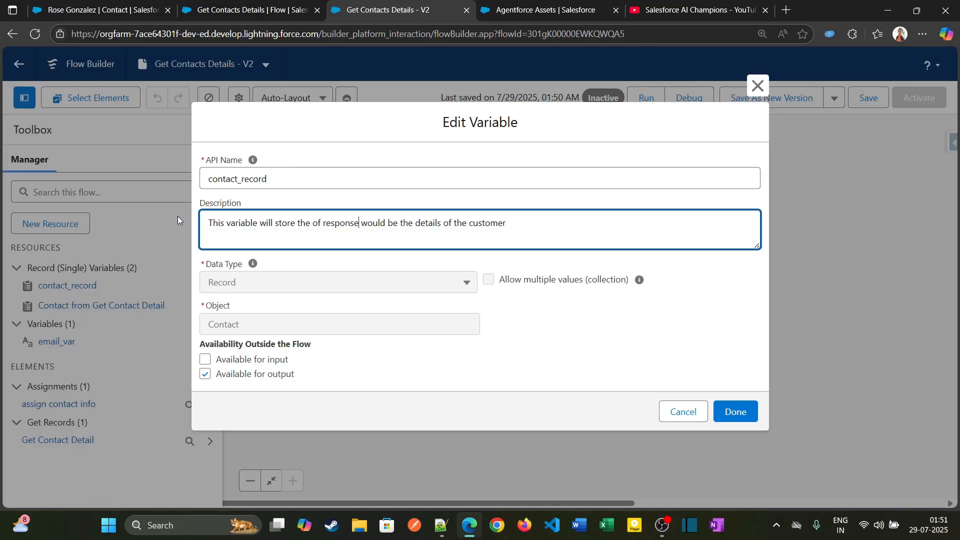
key(shift+Right)
key(shift+Right)
key(shift+Right)
key(shift+Right)
key(shift+Right)
key(shift+Right)
key(shift+Right)
key(shift+Right)
key(BackSpace)
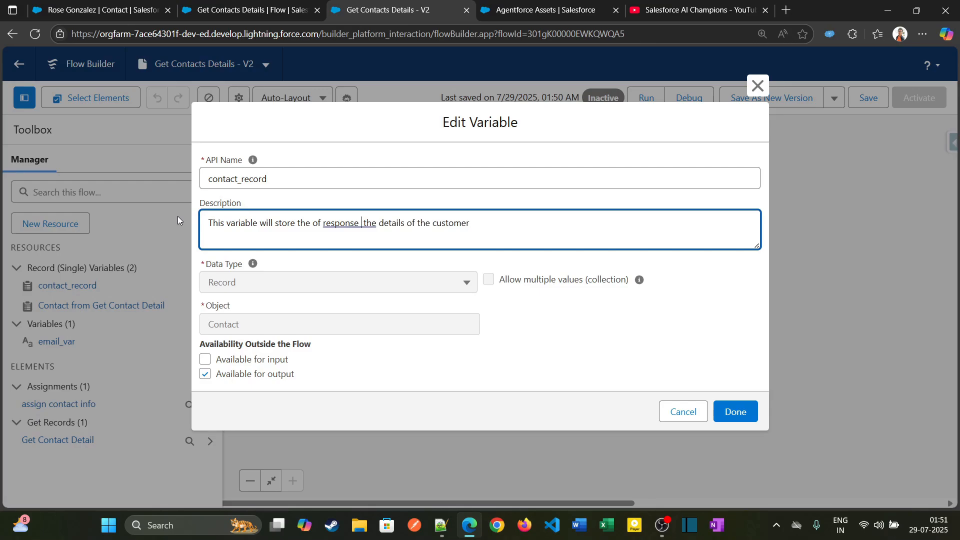
text(of)
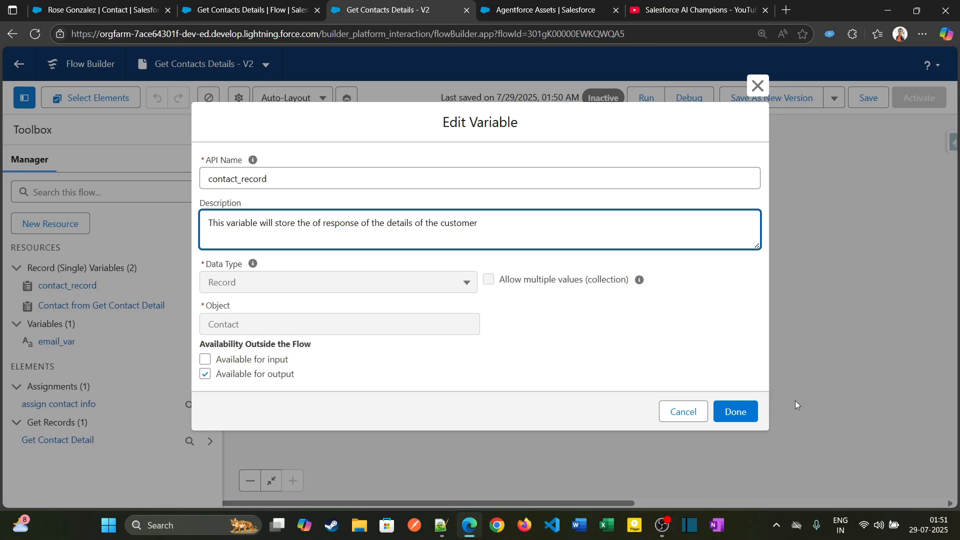
click(735, 412)
Save and activate the new Get Contacts Details flow version, and return to the Agentforce Asset Library.
click(859, 99)
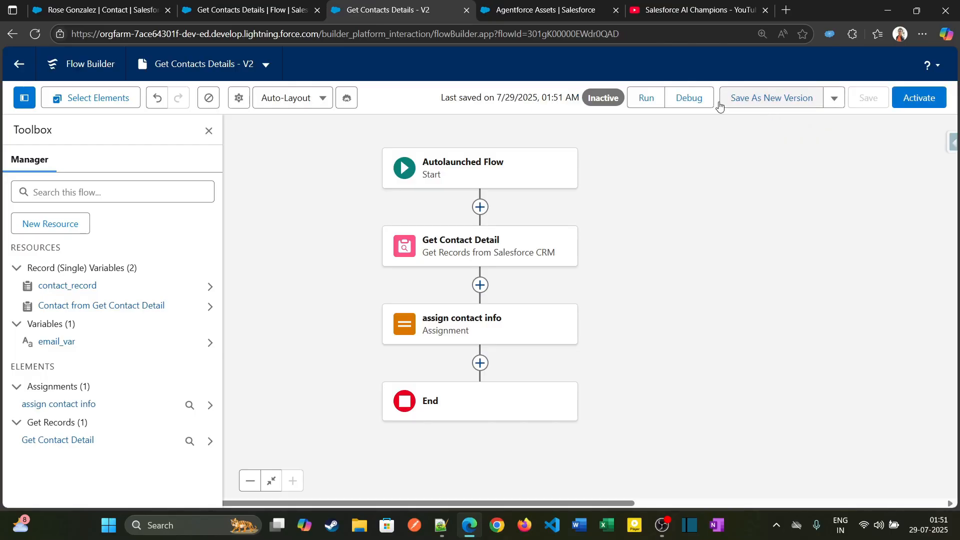
click(895, 103)
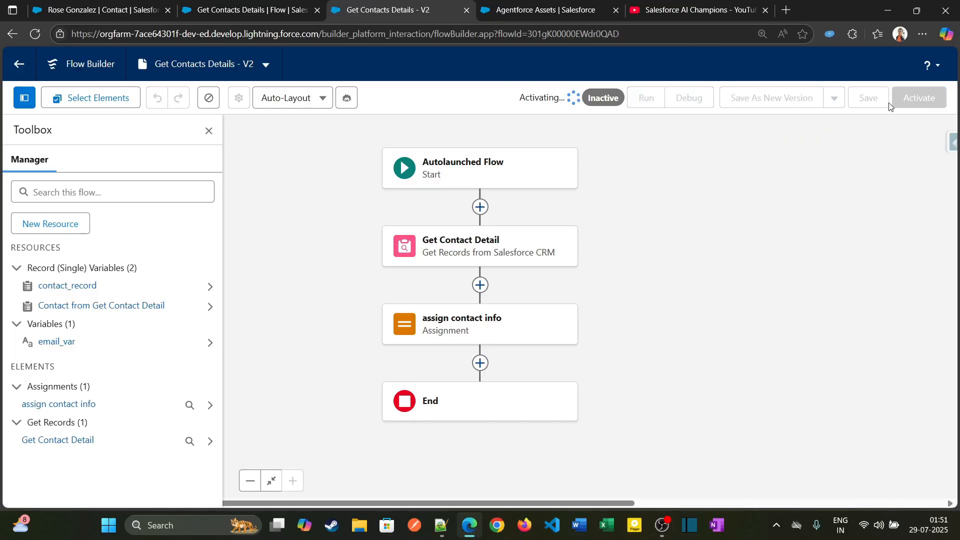
key(ctrl+Tab)
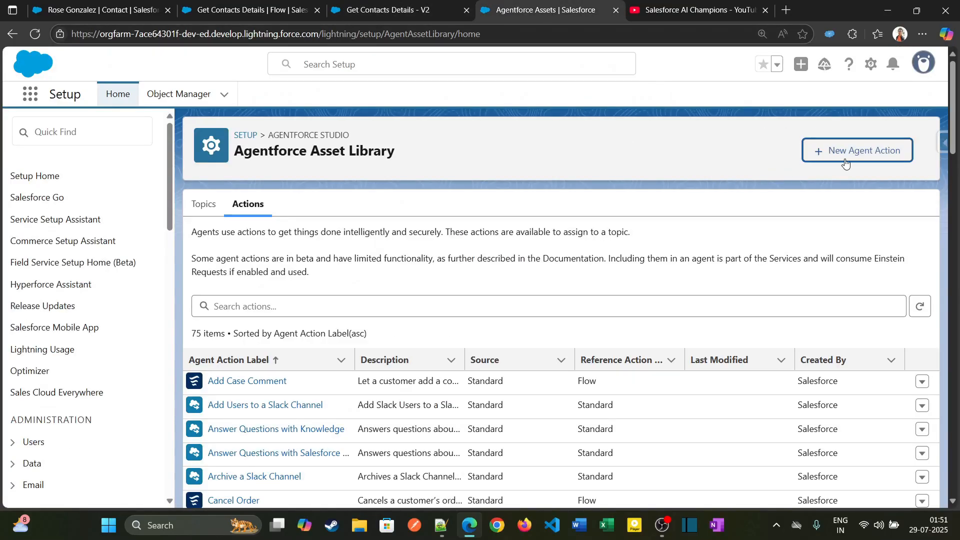
Start a new agent action of type Flow referencing Get Contacts Details and continue to its configuration.
click(872, 152)
click(472, 218)
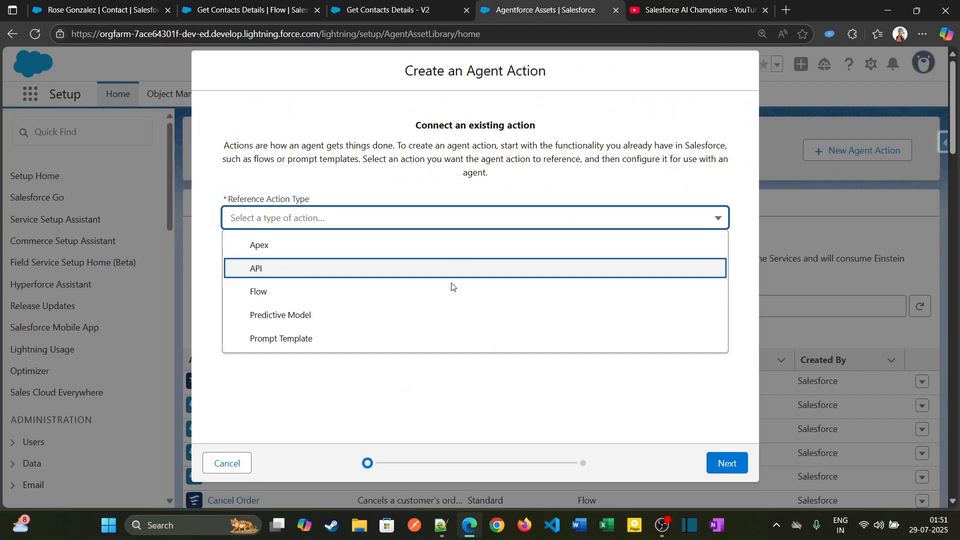
click(465, 291)
click(503, 262)
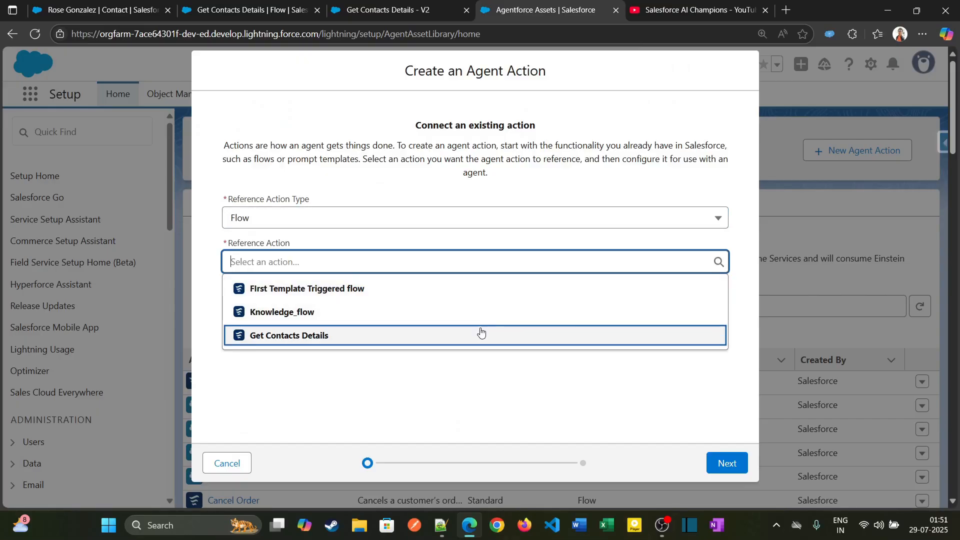
click(483, 334)
click(723, 454)
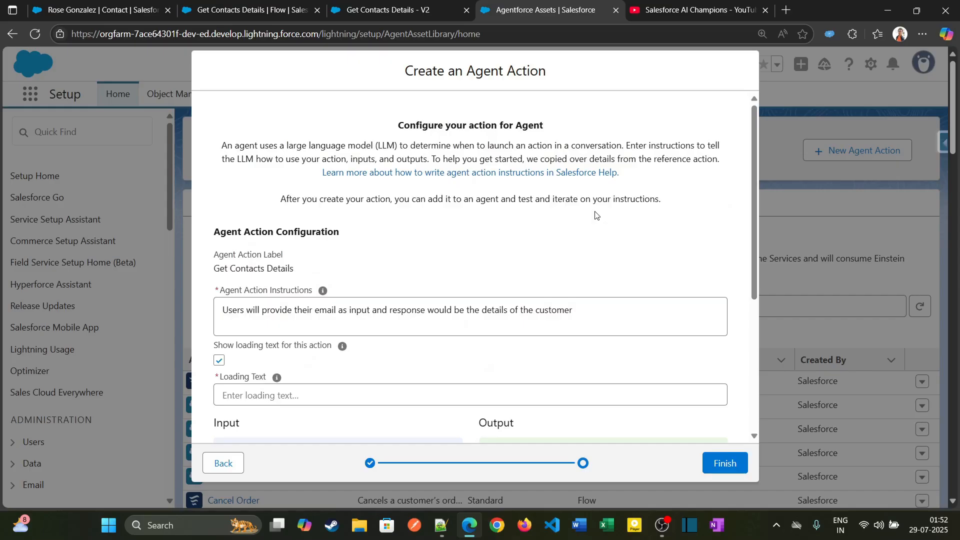
Review the prefilled action, input and output instructions, and turn off the loading text for the action.
scroll(457, 231, down, 2)
scroll(456, 231, down, 2)
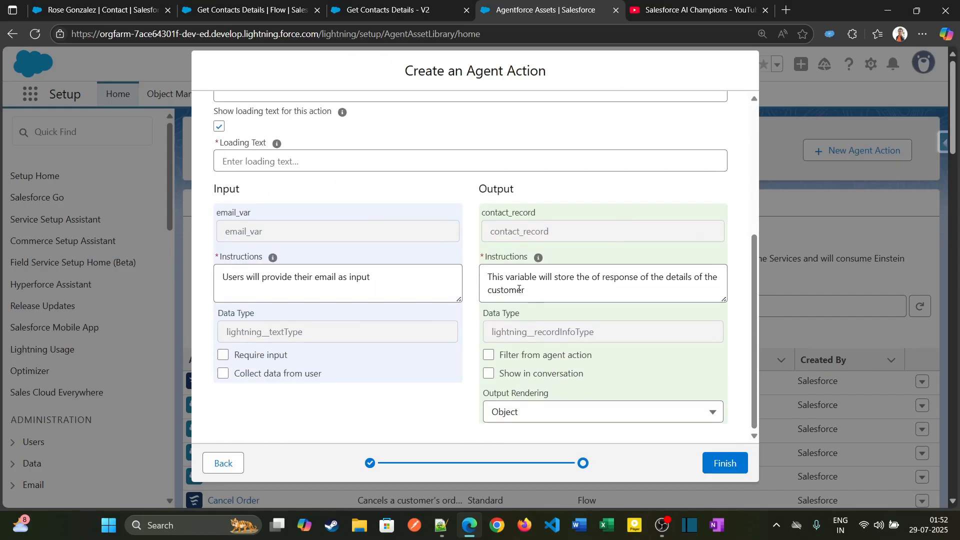
triple_click(519, 290)
scroll(294, 198, up, 2)
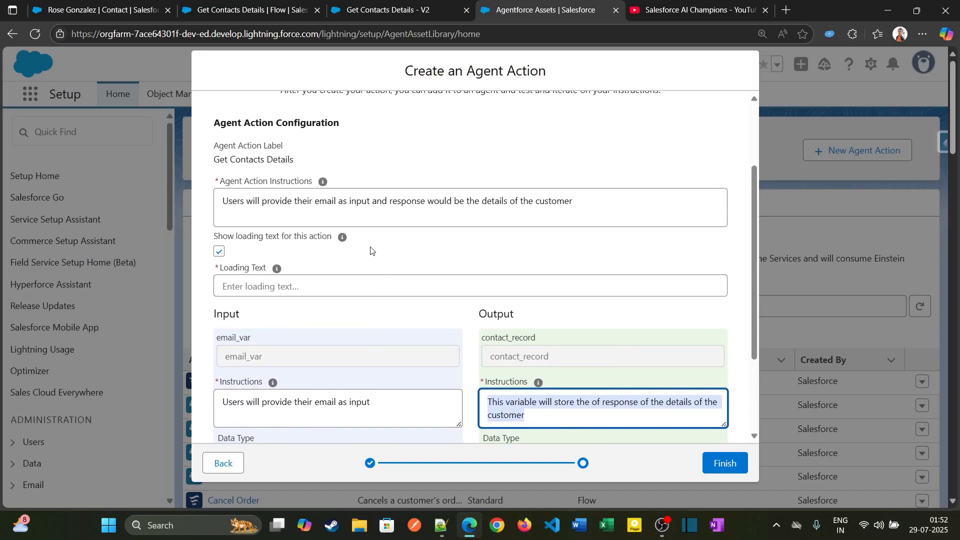
scroll(450, 274, up, 1)
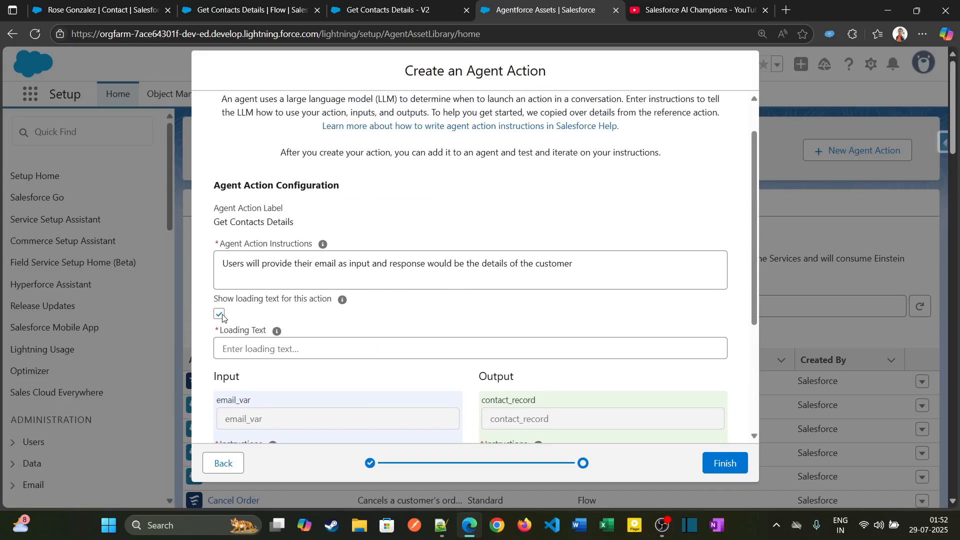
scroll(433, 321, down, 2)
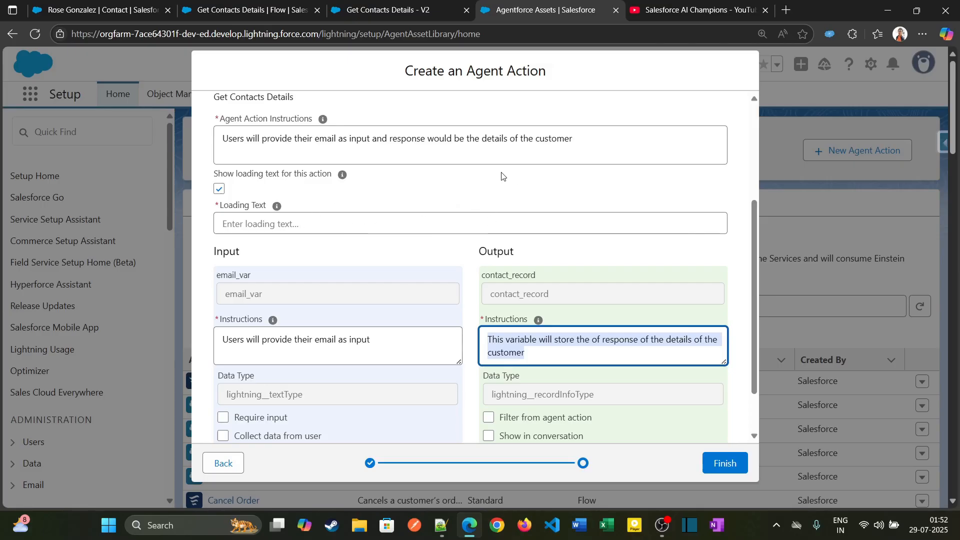
click(222, 189)
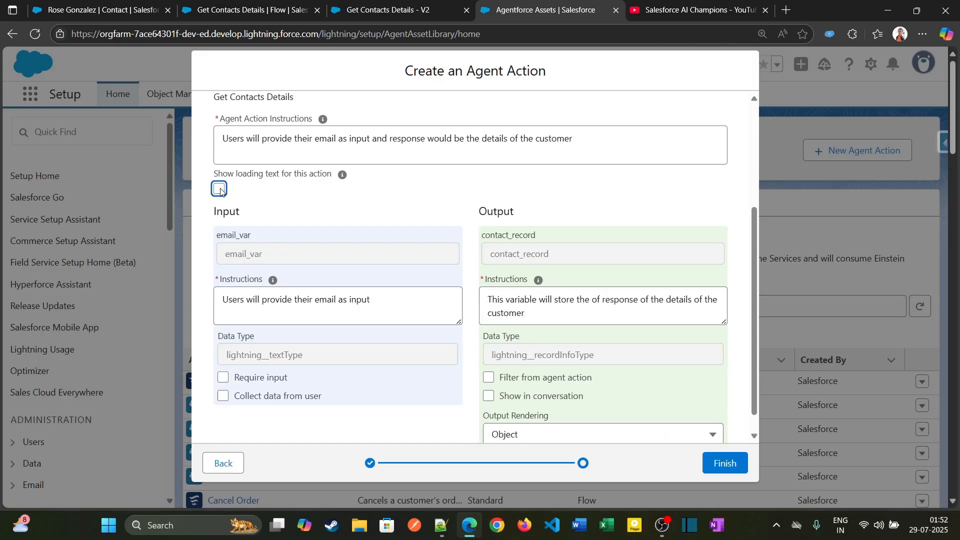
Make the email_var input required for the agent action.
scroll(290, 221, down, 1)
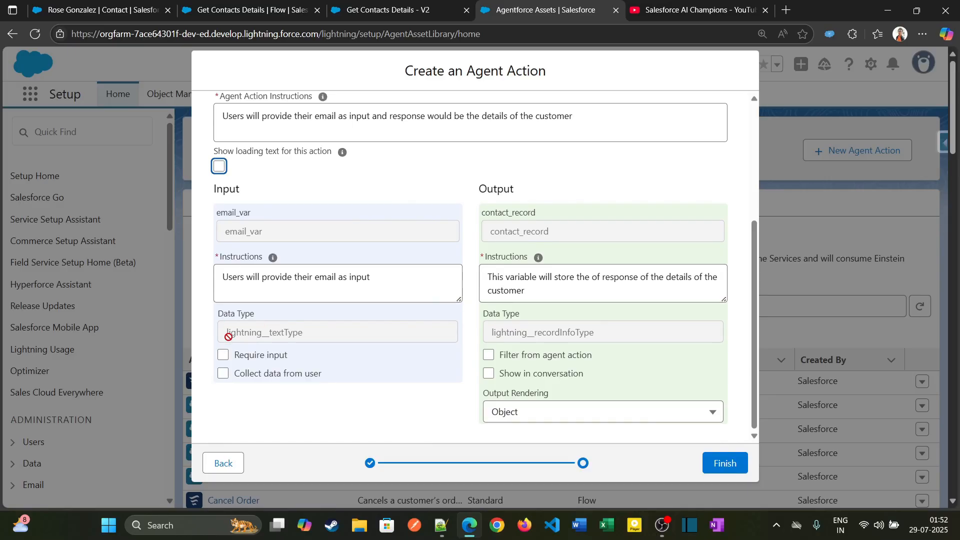
click(223, 356)
drag(243, 356, 306, 356)
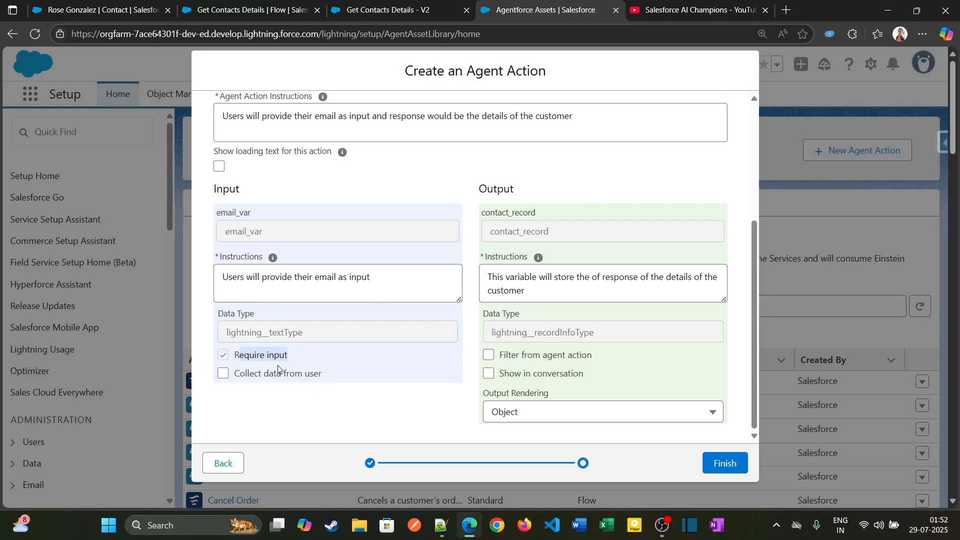
Enable collecting email_var from the user and showing contact_record in the conversation with Object rendering, and finish the agent action.
click(221, 377)
drag(338, 371, 239, 376)
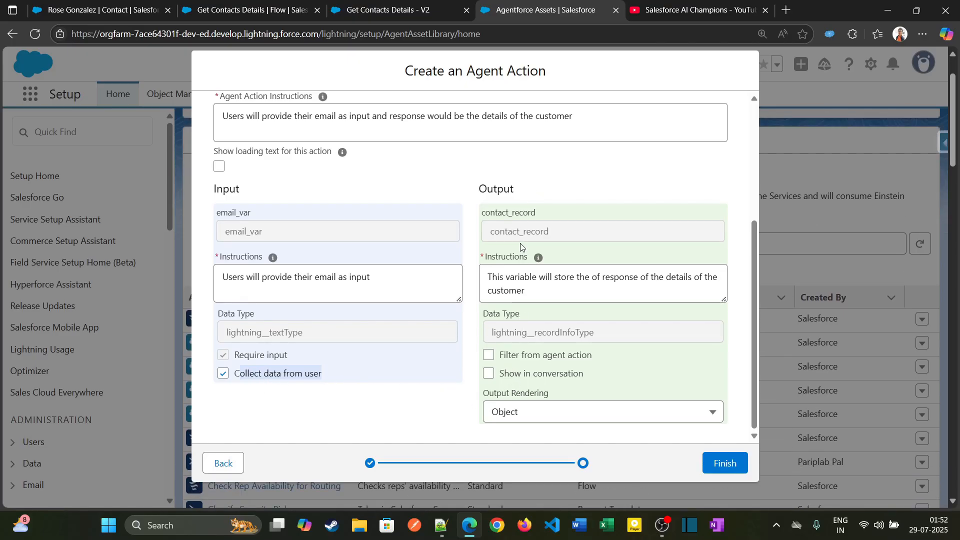
scroll(528, 274, down, 2)
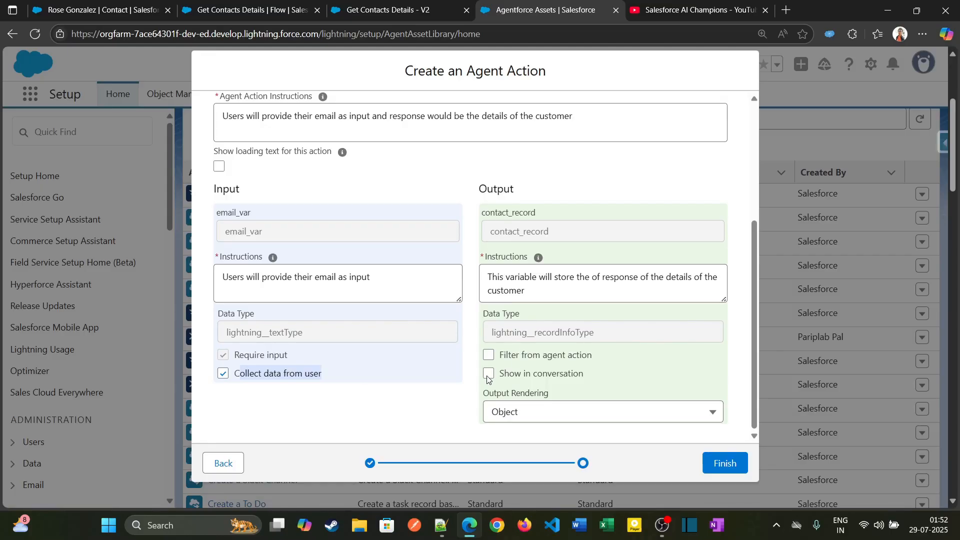
click(488, 375)
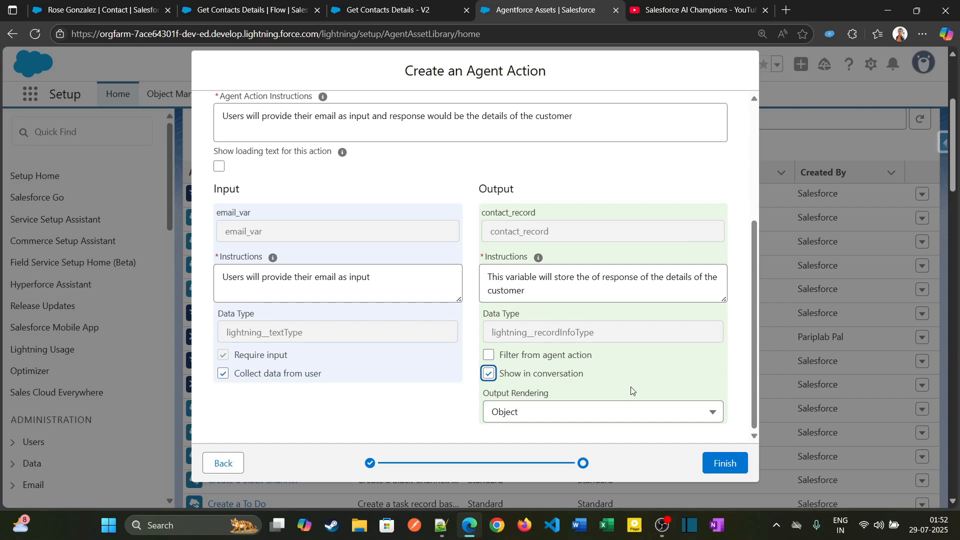
click(570, 415)
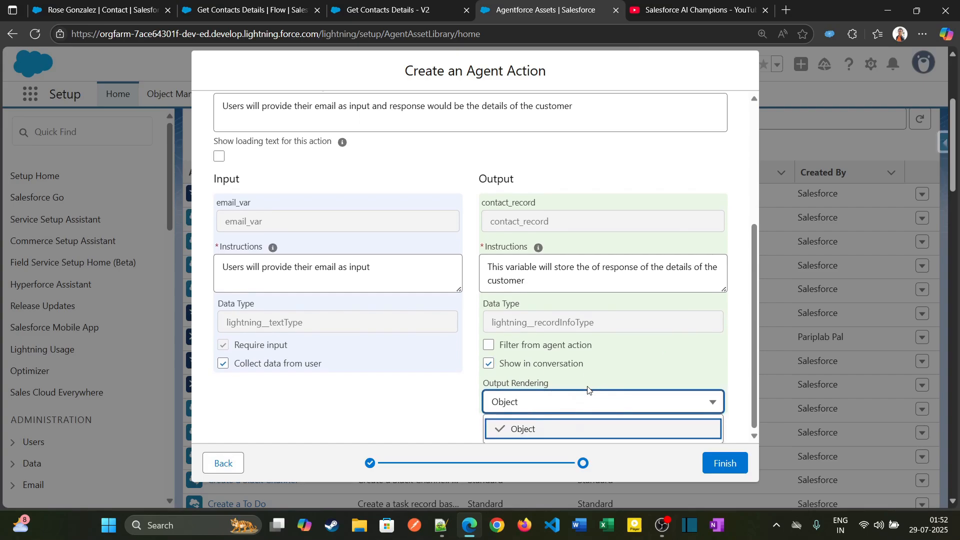
click(440, 399)
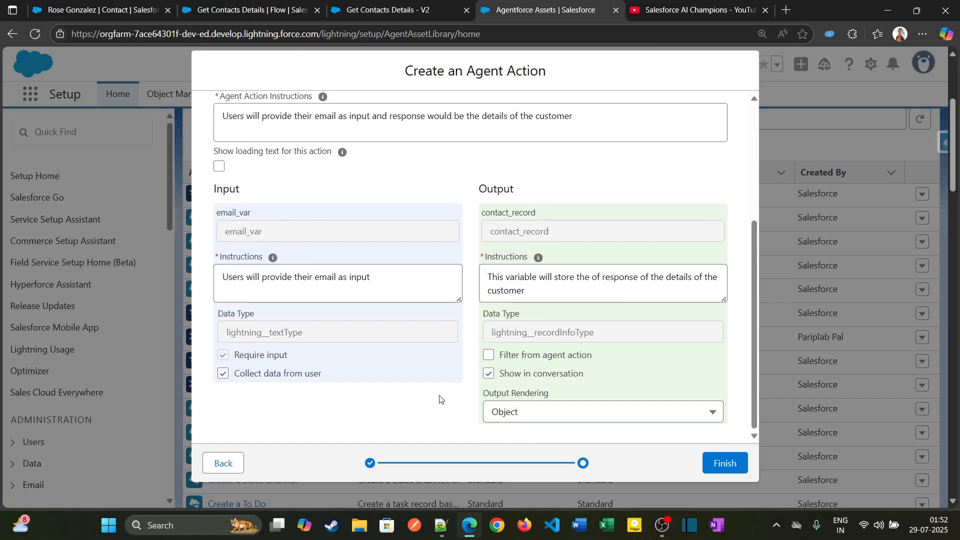
click(730, 461)
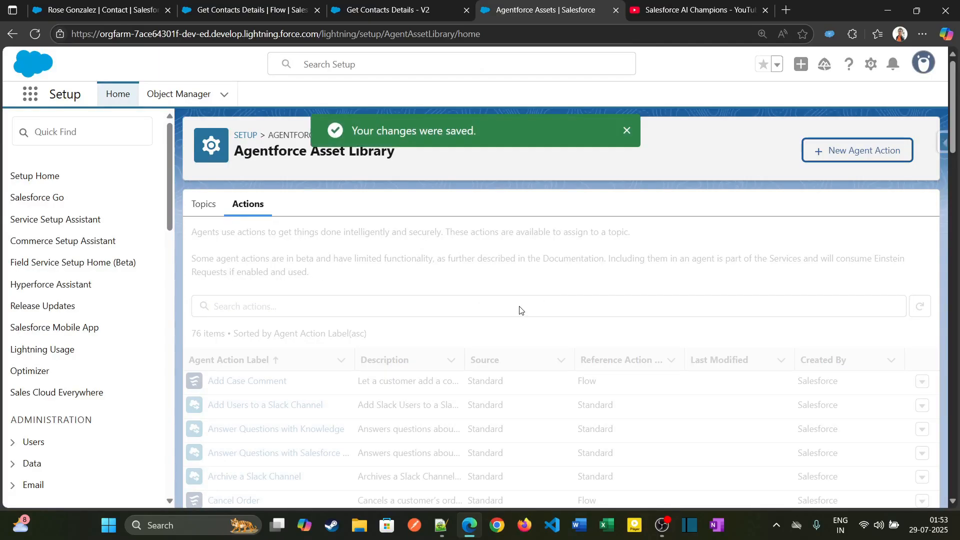
Search the Agentforce Asset Library actions for "get co" to locate the new Get Contacts Details action.
click(334, 308)
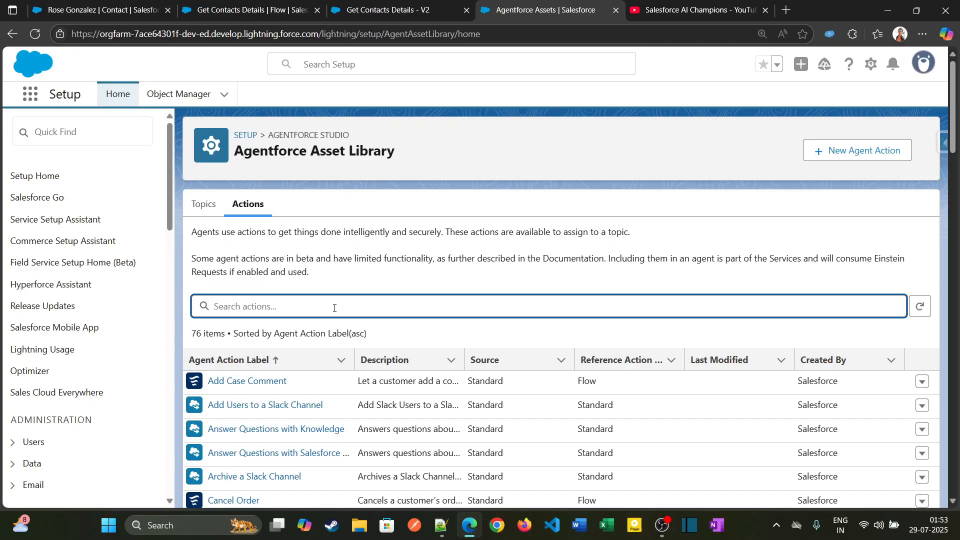
text(get)
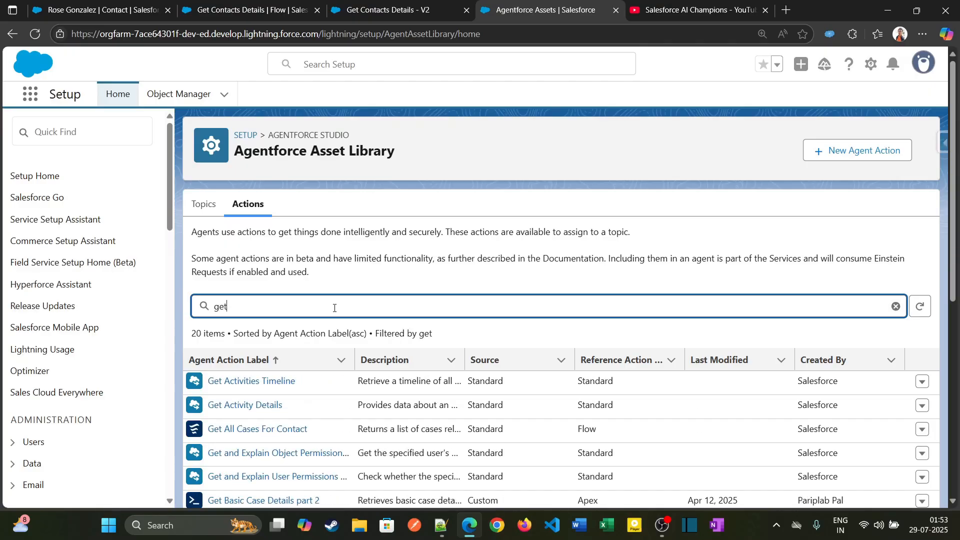
text( co)
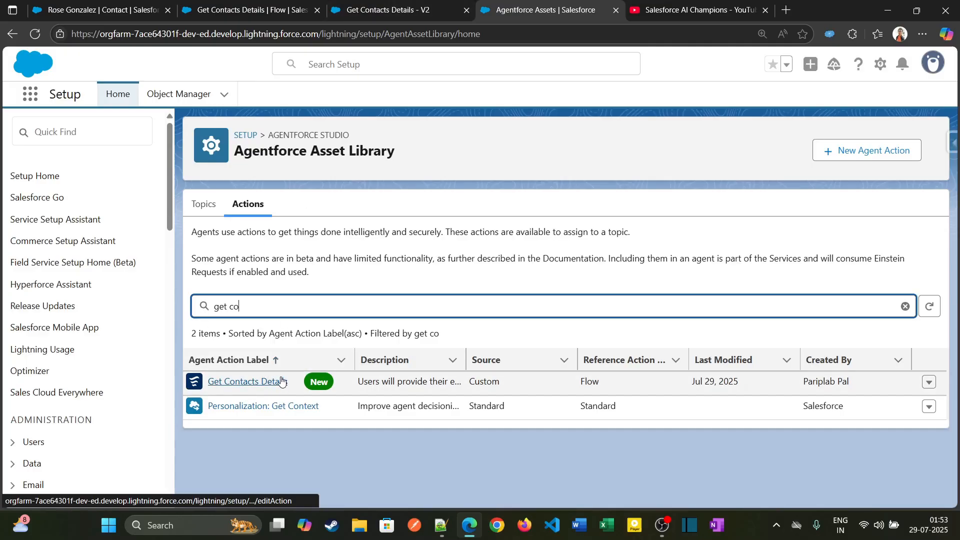
Find the Agentforce Agents setup page and open Version 1 of the Agentforce (Default) agent in the builder.
click(106, 137)
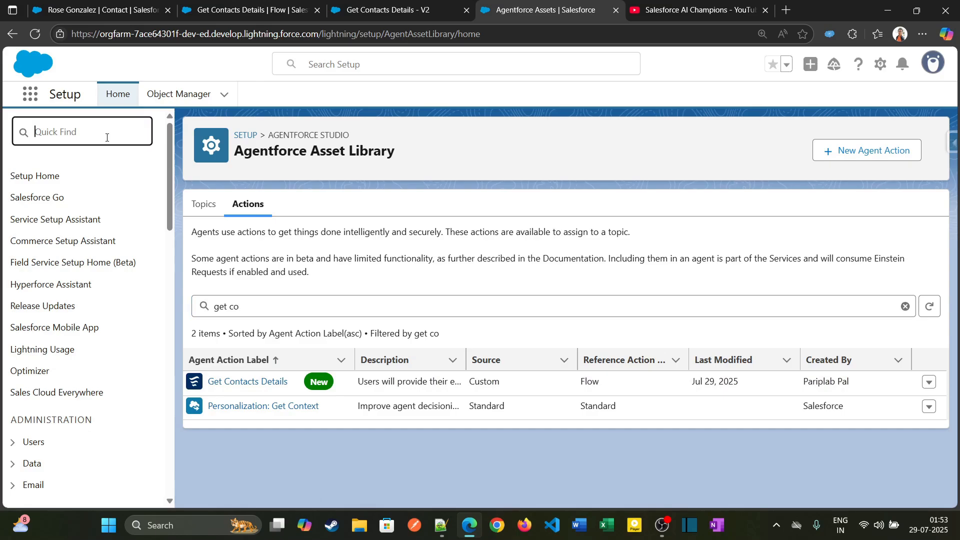
text(agent)
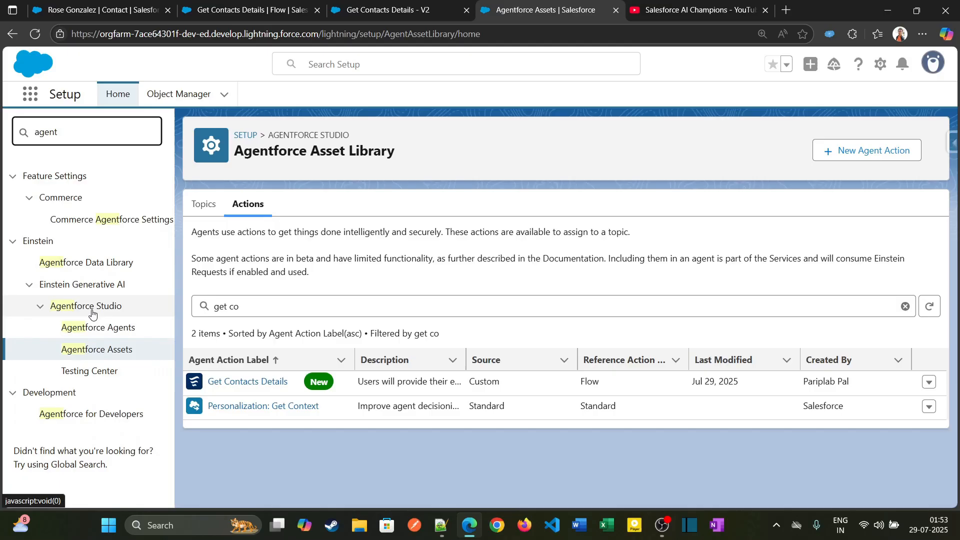
click(98, 334)
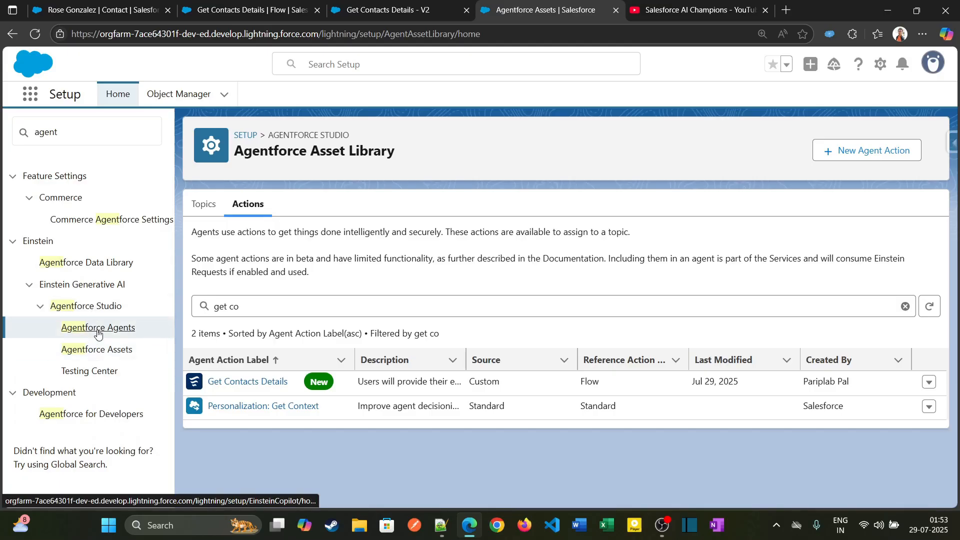
scroll(453, 326, down, 1)
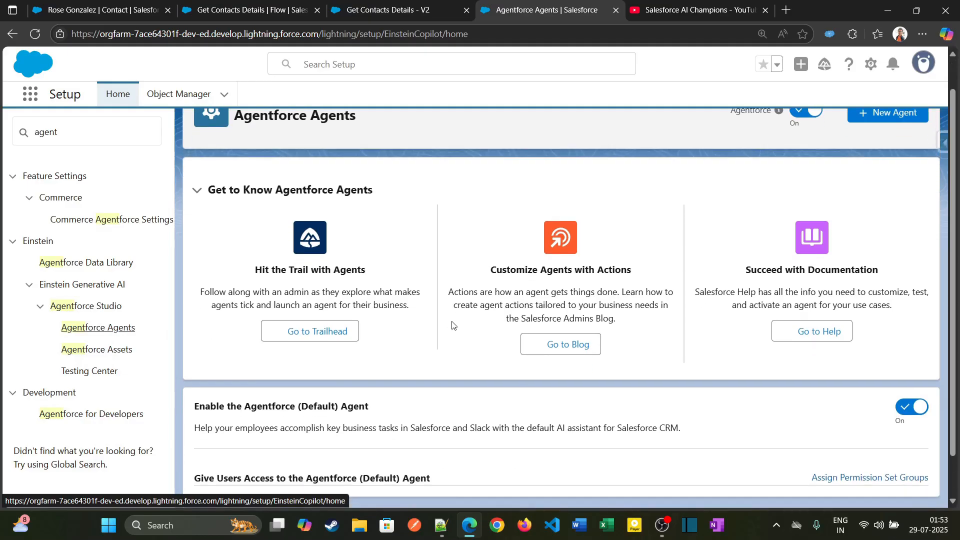
scroll(453, 325, down, 1)
scroll(269, 505, down, 1)
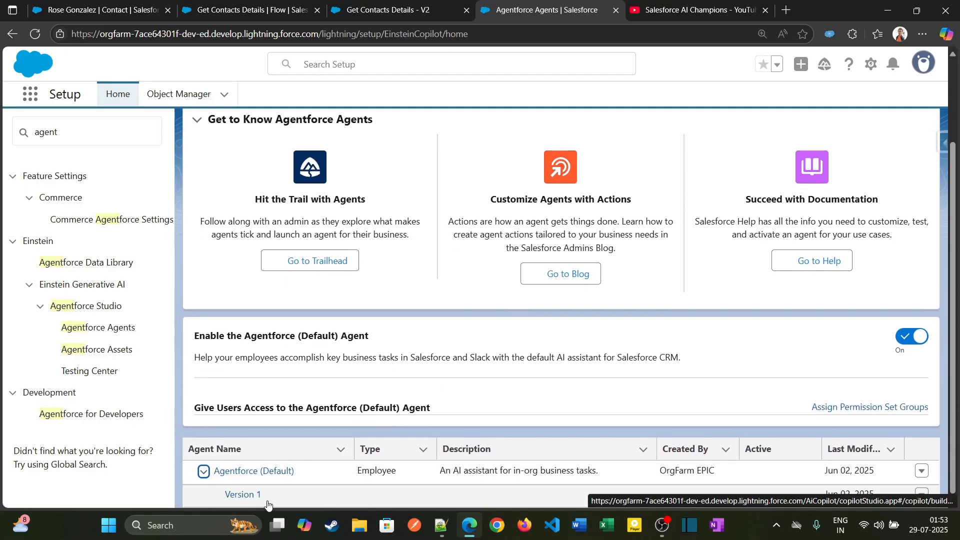
click(256, 496)
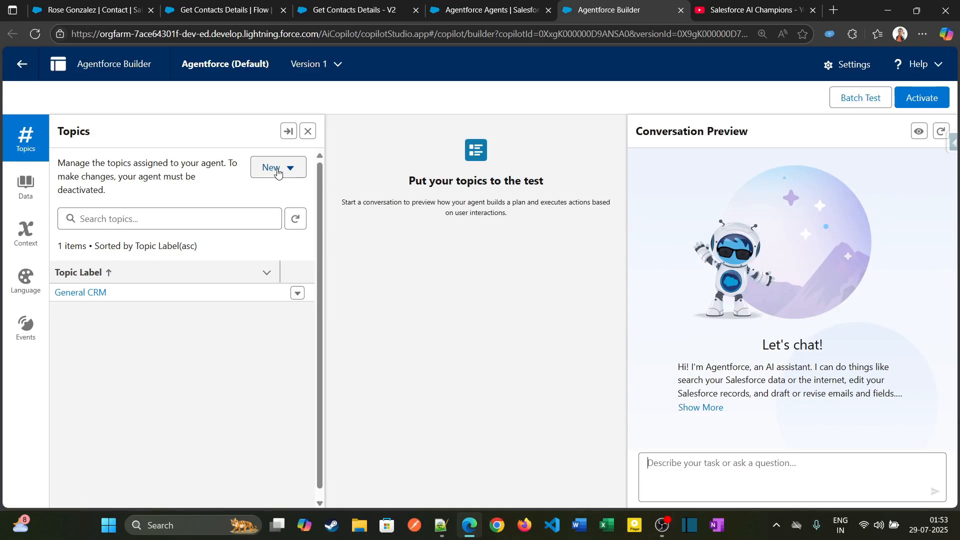
Start a new topic with the description "Provide Details of the customer" and continue to its generated configuration.
click(278, 170)
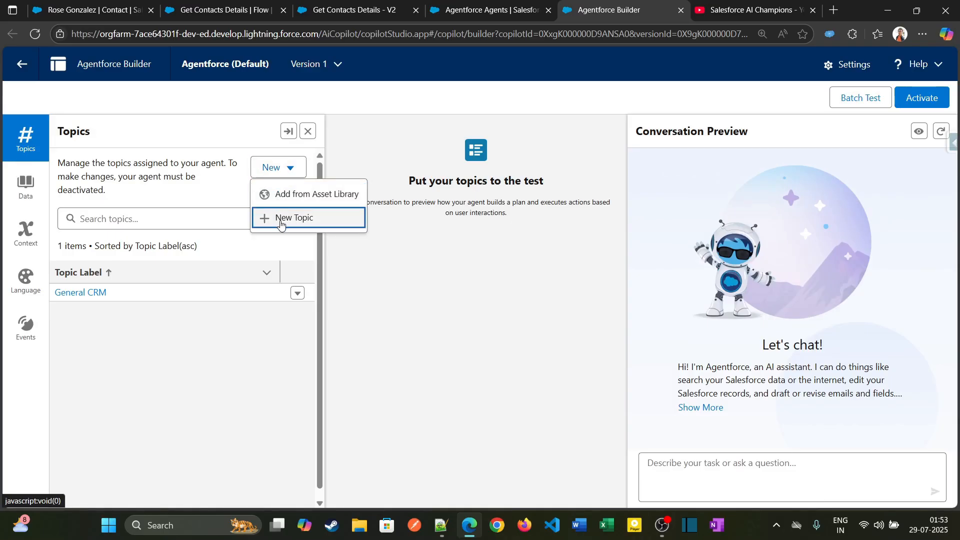
click(281, 218)
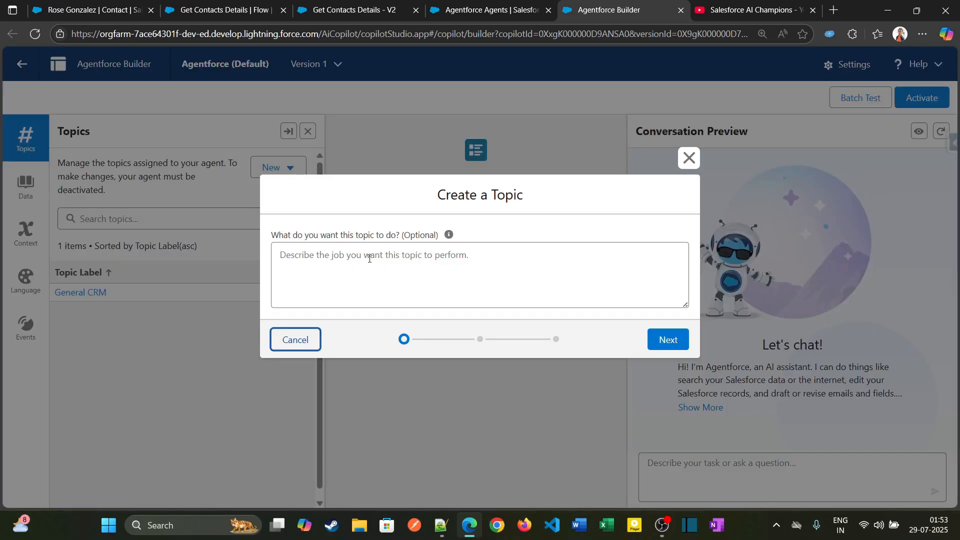
click(452, 264)
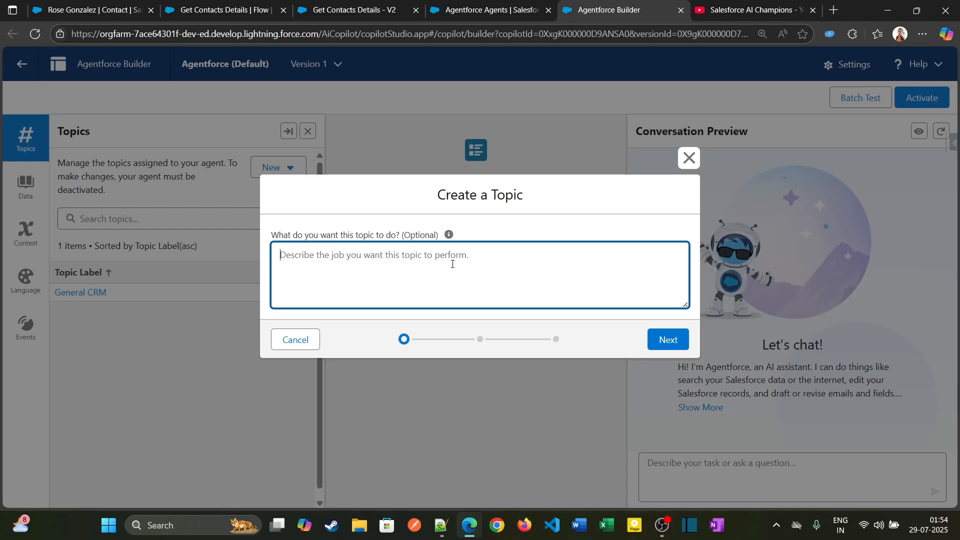
text(Provide)
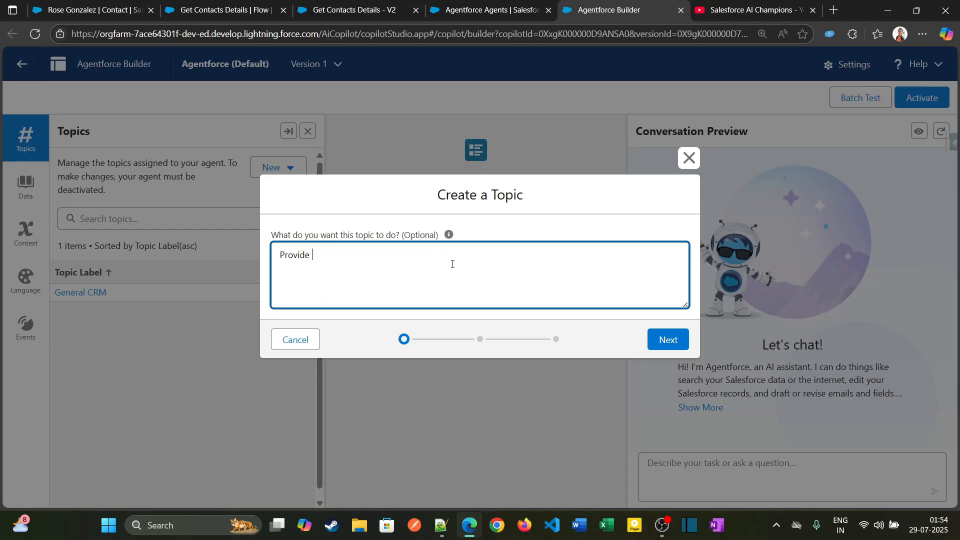
text( Details of the customer)
click(655, 338)
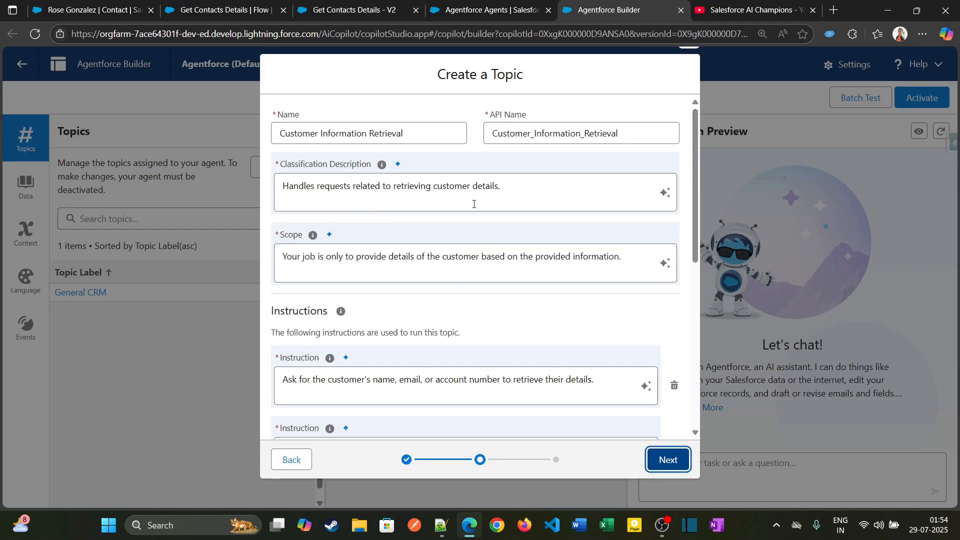
Review the generated topic details and shorten the first instruction to "Ask for the customer' email to retrieve their details.".
scroll(533, 197, down, 2)
scroll(531, 244, up, 2)
scroll(329, 383, down, 2)
scroll(404, 290, up, 2)
click(536, 191)
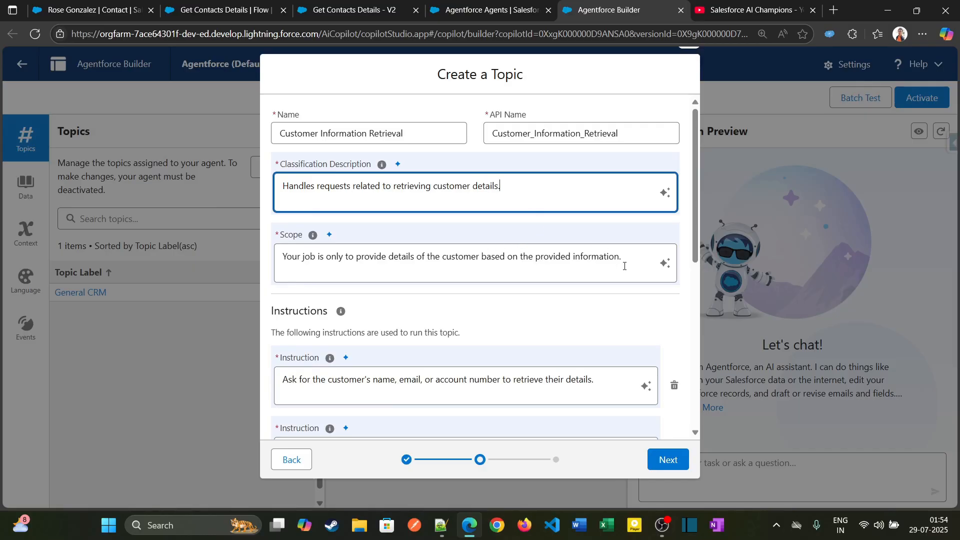
scroll(508, 326, down, 3)
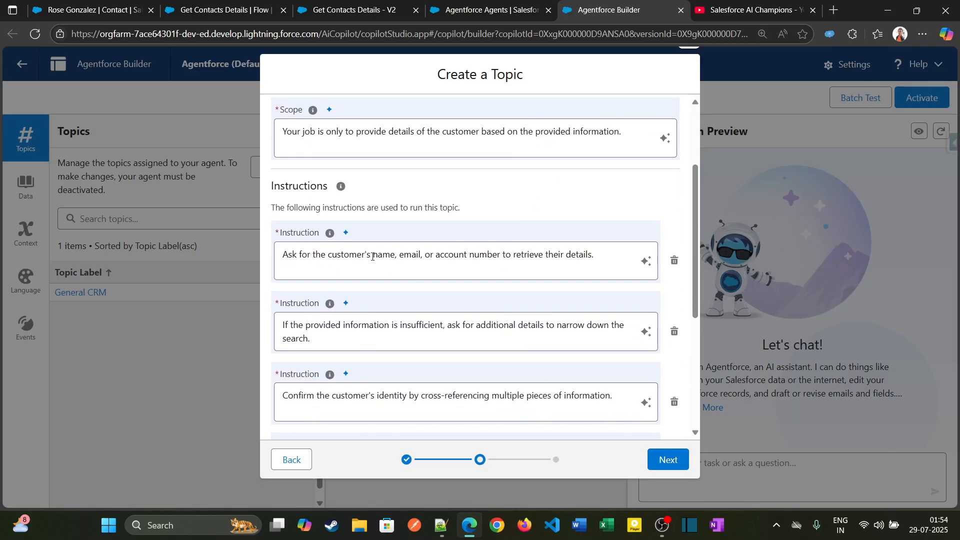
drag(372, 259, 400, 260)
key(BackSpace)
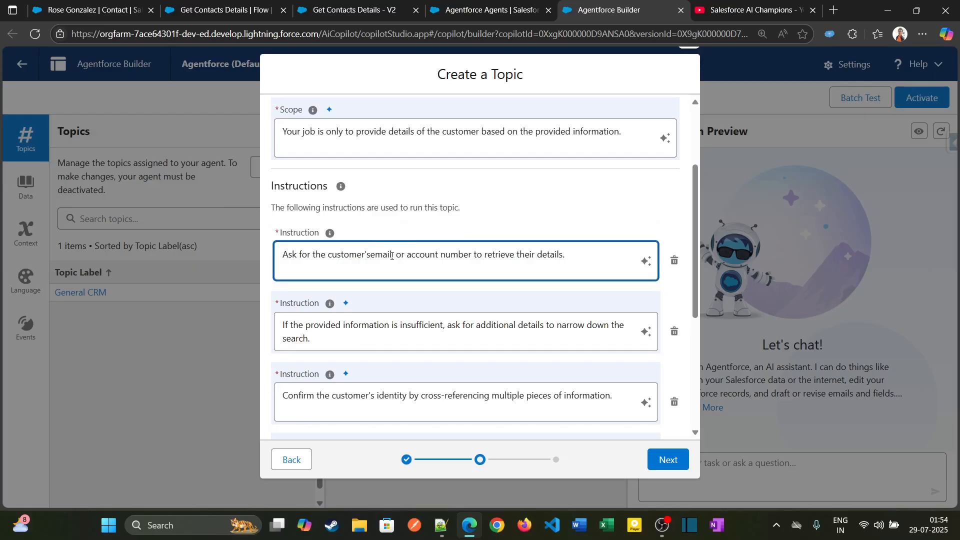
key(BackSpace)
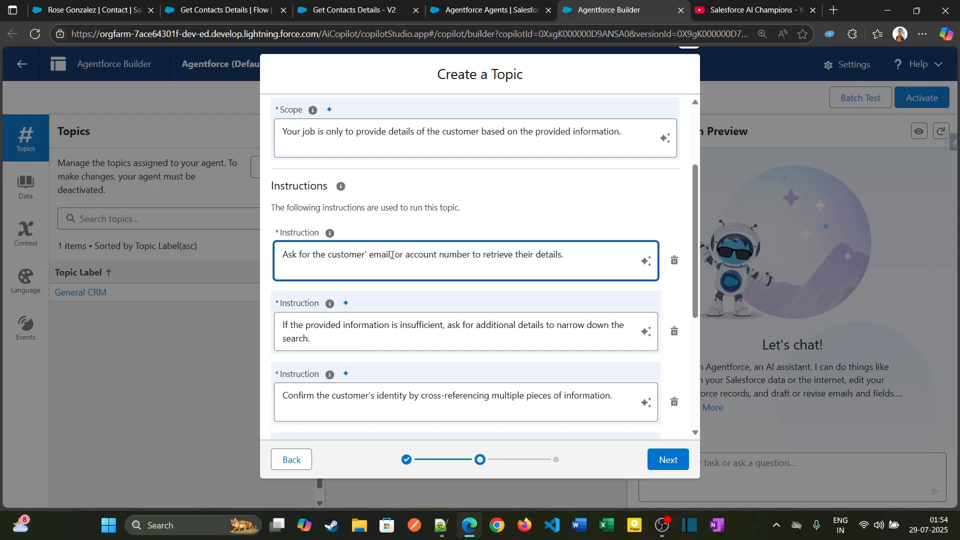
drag(400, 257, 470, 260)
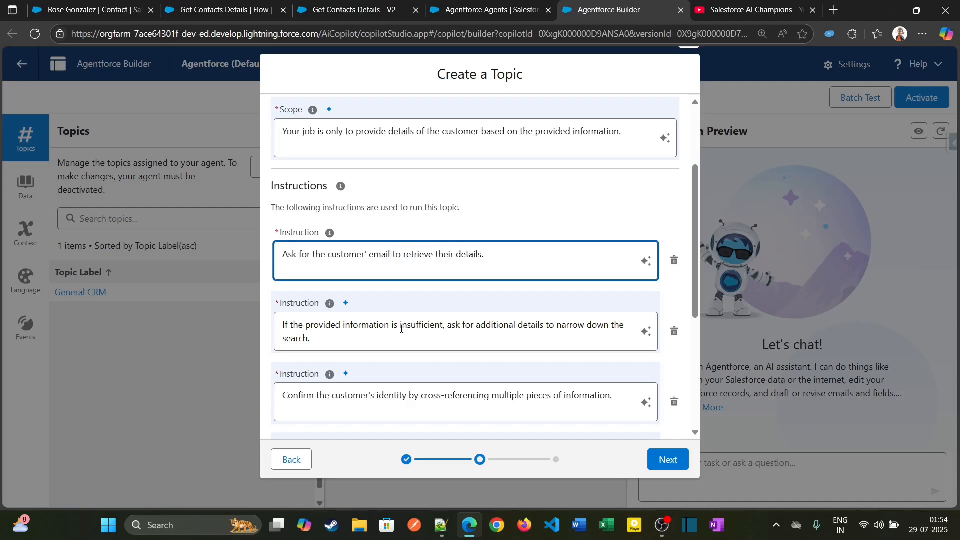
Delete the other three generated instructions from the topic and continue to the action selection.
scroll(398, 341, down, 1)
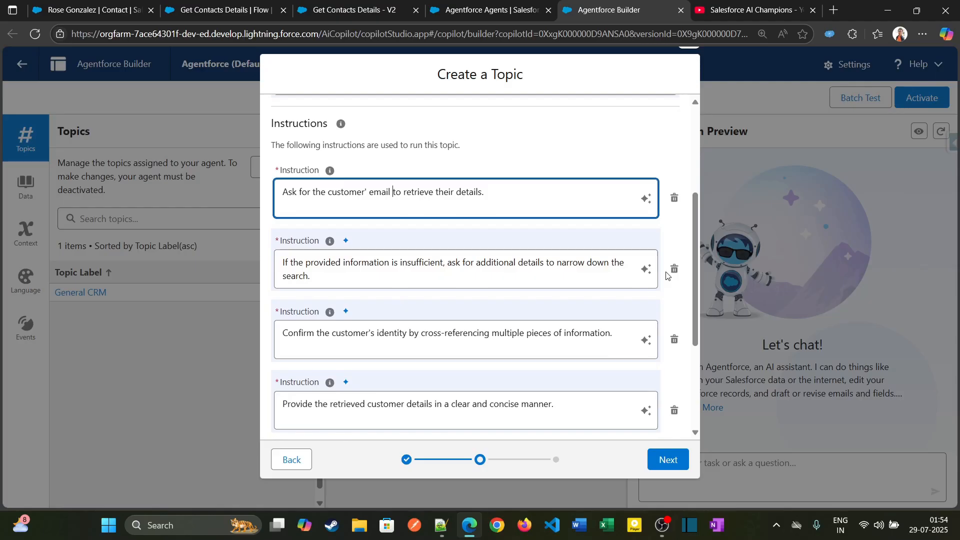
scroll(475, 371, down, 1)
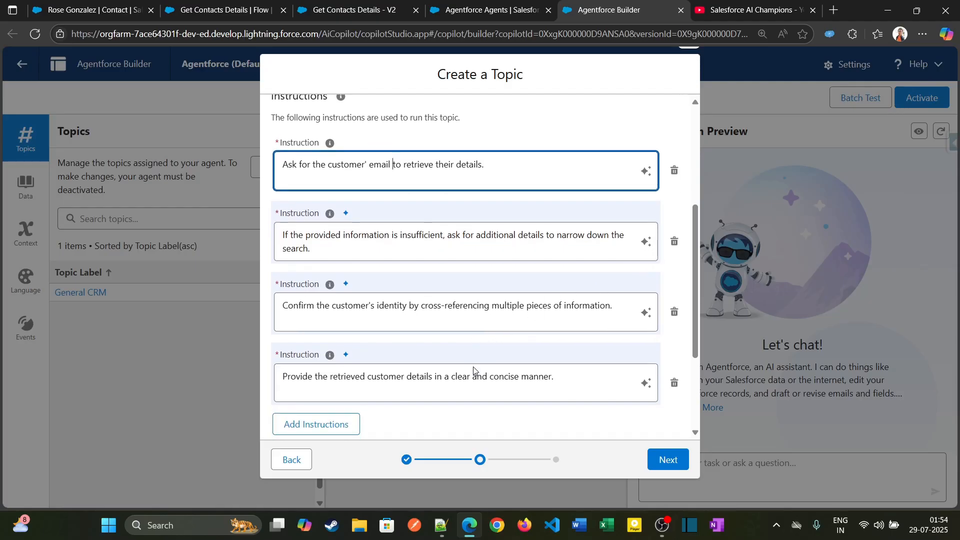
click(674, 348)
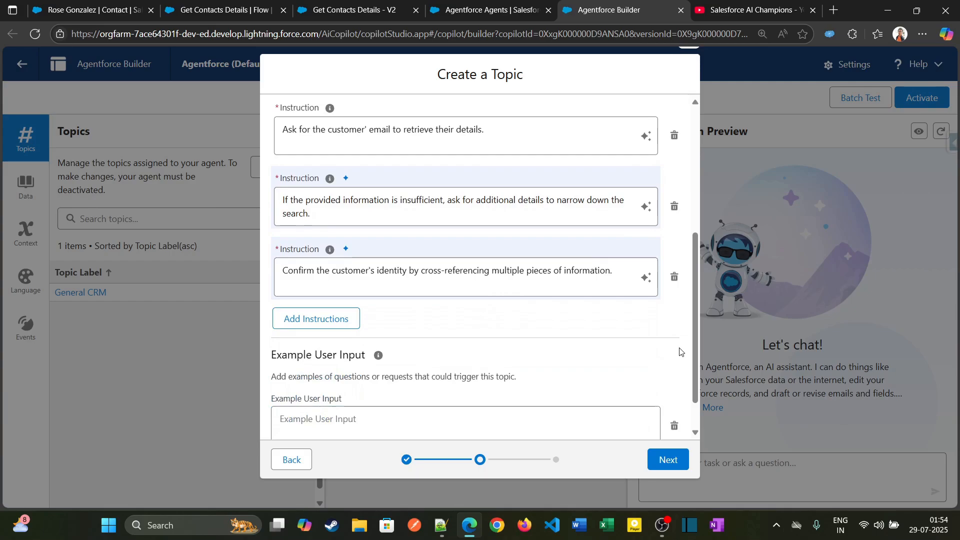
click(675, 274)
click(676, 255)
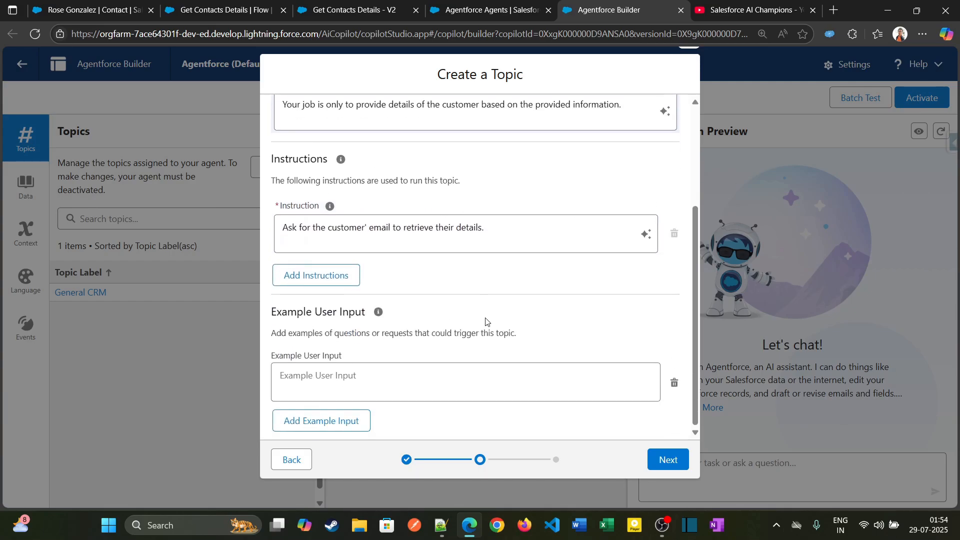
scroll(390, 345, up, 3)
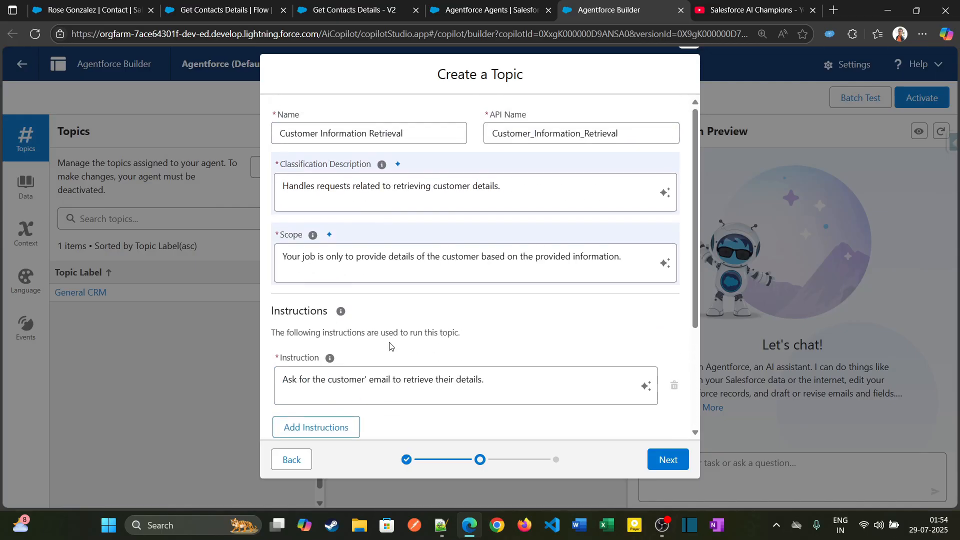
scroll(389, 346, down, 3)
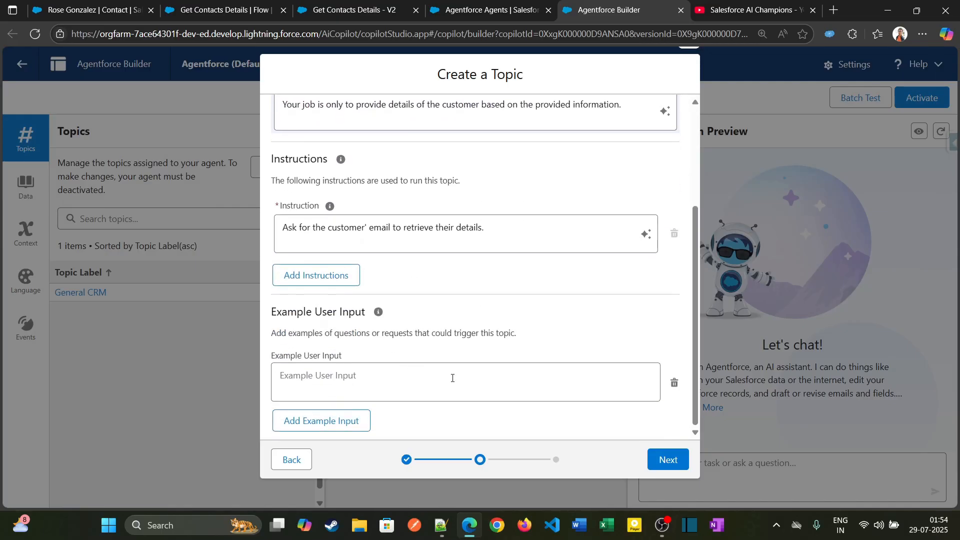
click(669, 459)
Add the Get Contacts Details action to the new topic, finish creating it, and ignore the topic overlap notice.
scroll(368, 252, up, 3)
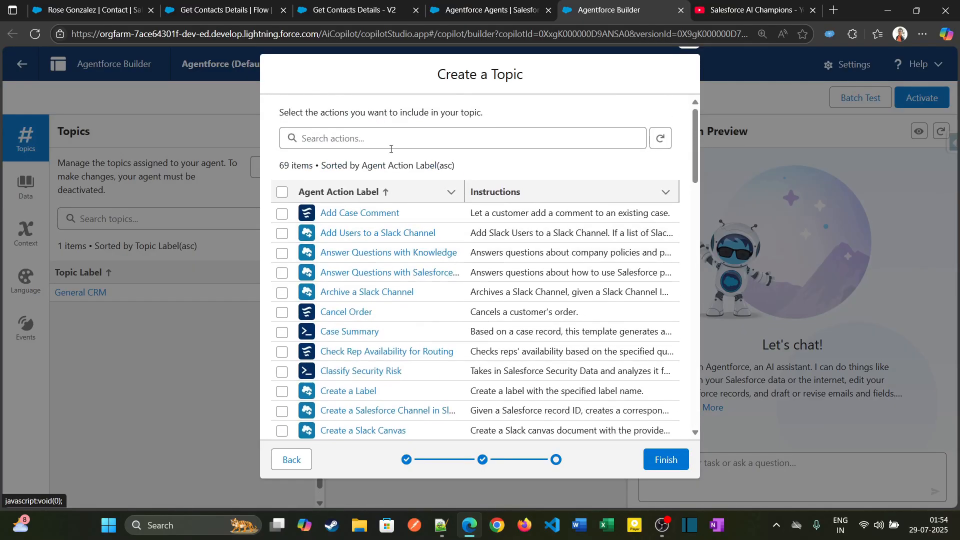
click(395, 143)
text(get)
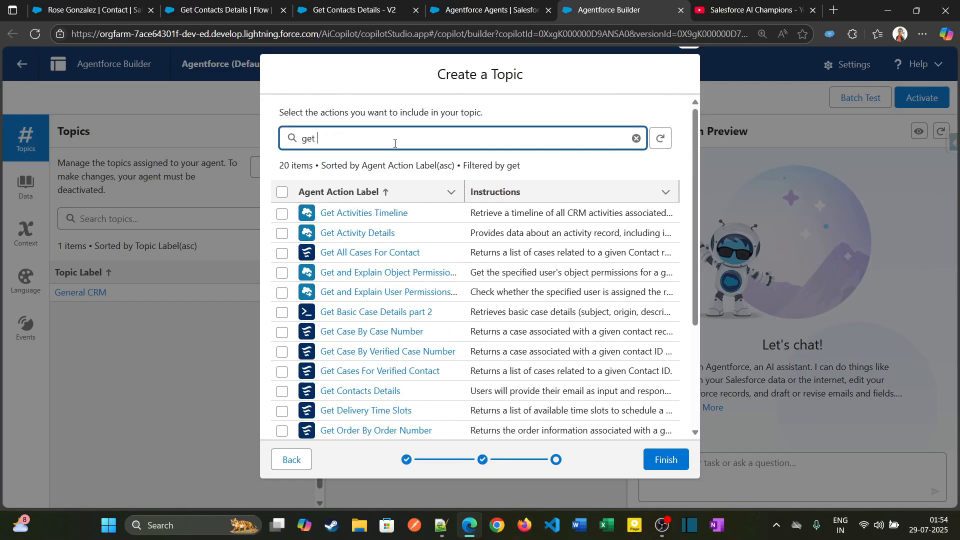
text( co)
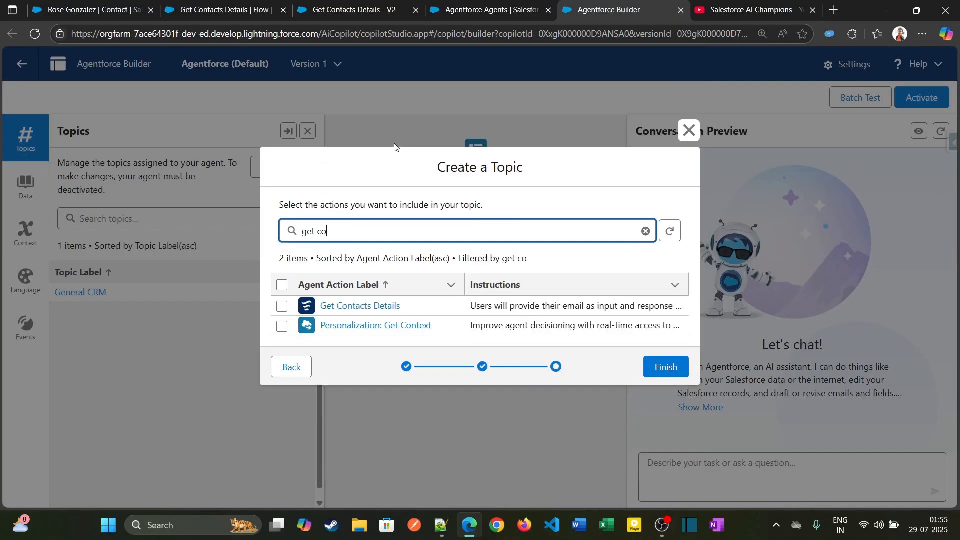
click(282, 306)
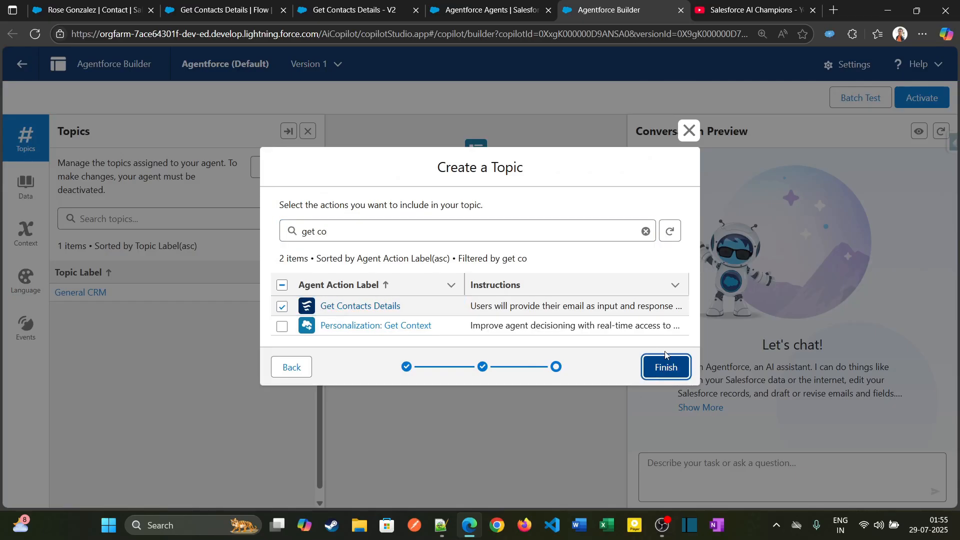
click(662, 364)
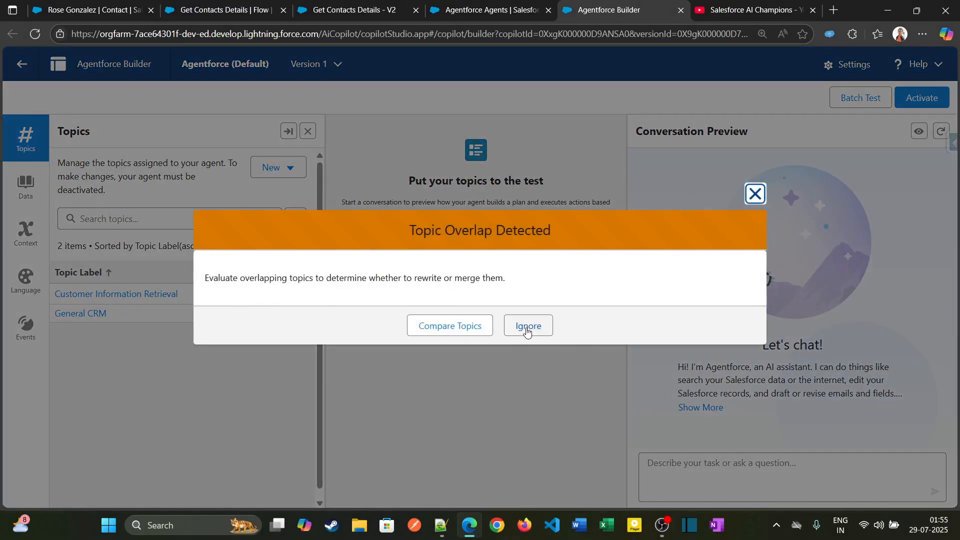
click(527, 330)
Check which options the General CRM and Customer Information Retrieval topics offer in the topic list.
click(306, 314)
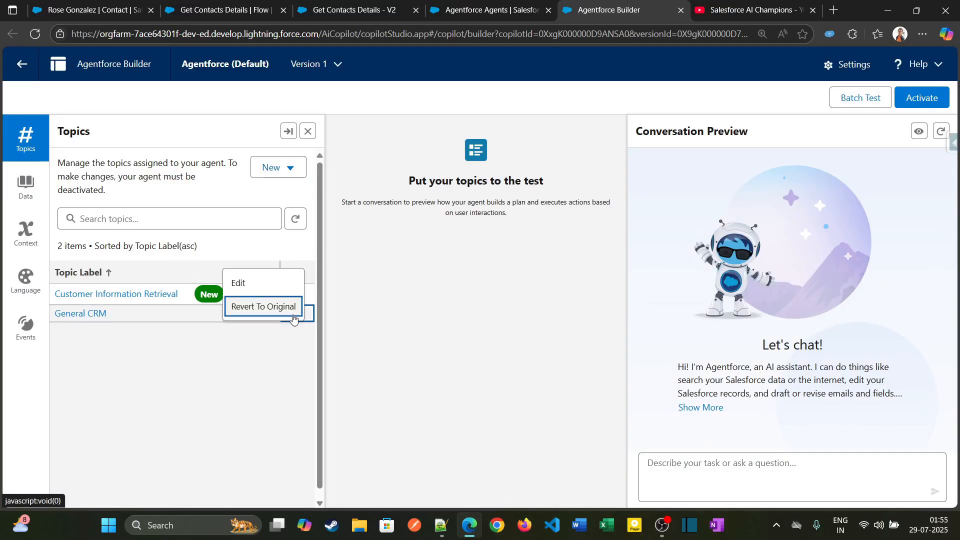
click(277, 362)
click(298, 317)
click(238, 283)
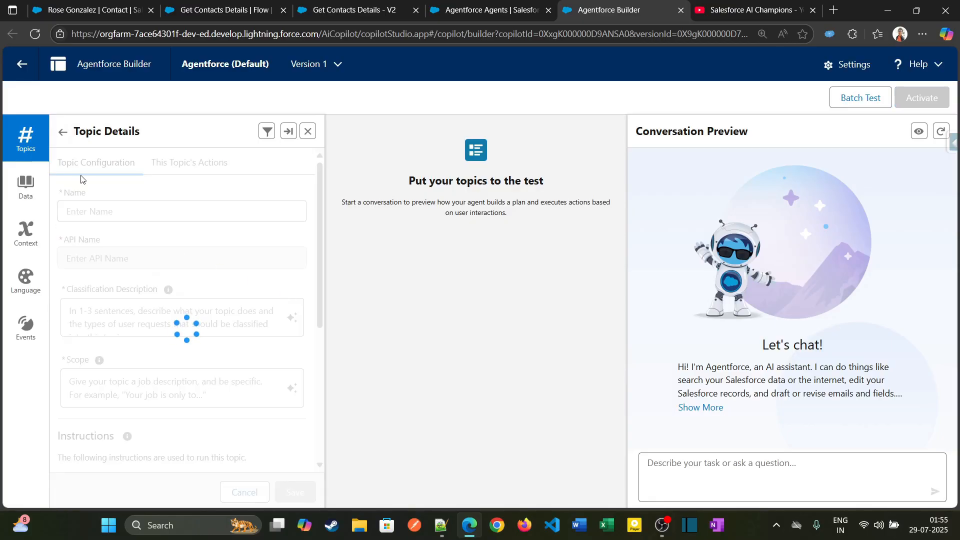
click(62, 134)
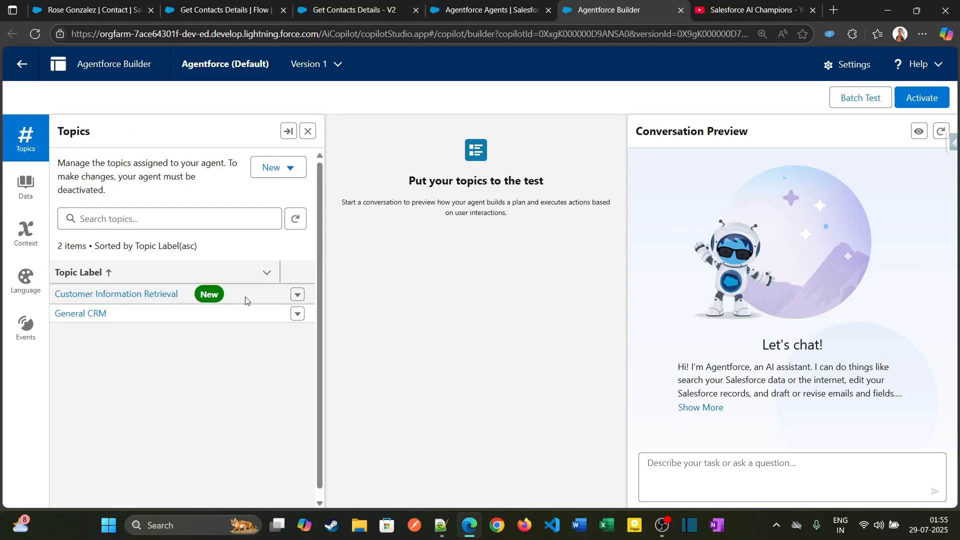
click(298, 294)
click(279, 327)
Examine the General CRM topic's configuration and assigned actions, and return to the topic list.
click(297, 314)
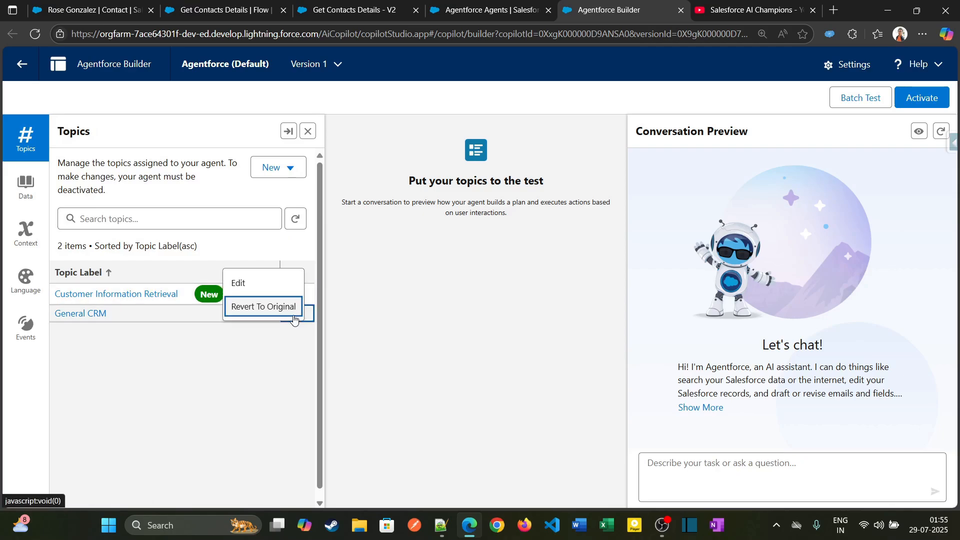
click(259, 283)
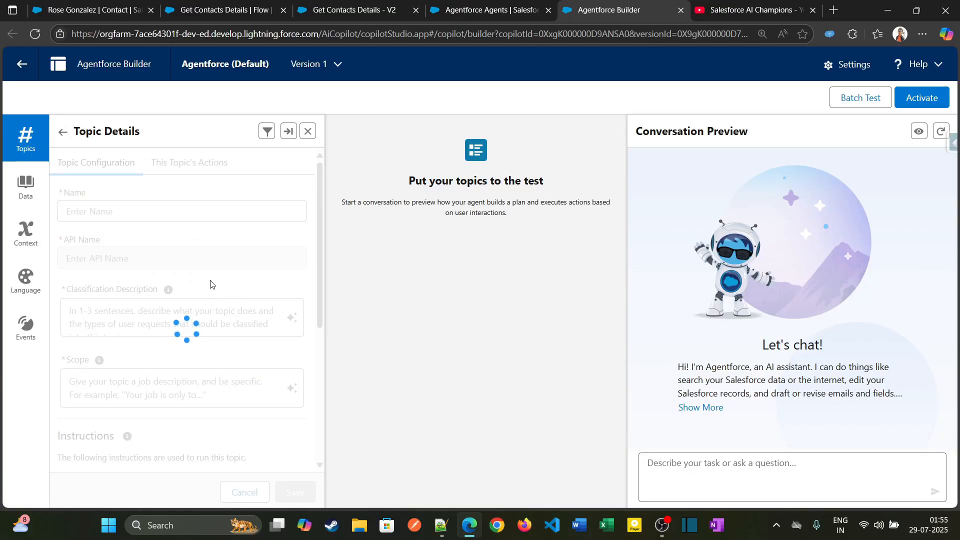
scroll(215, 281, down, 10)
scroll(223, 283, up, 10)
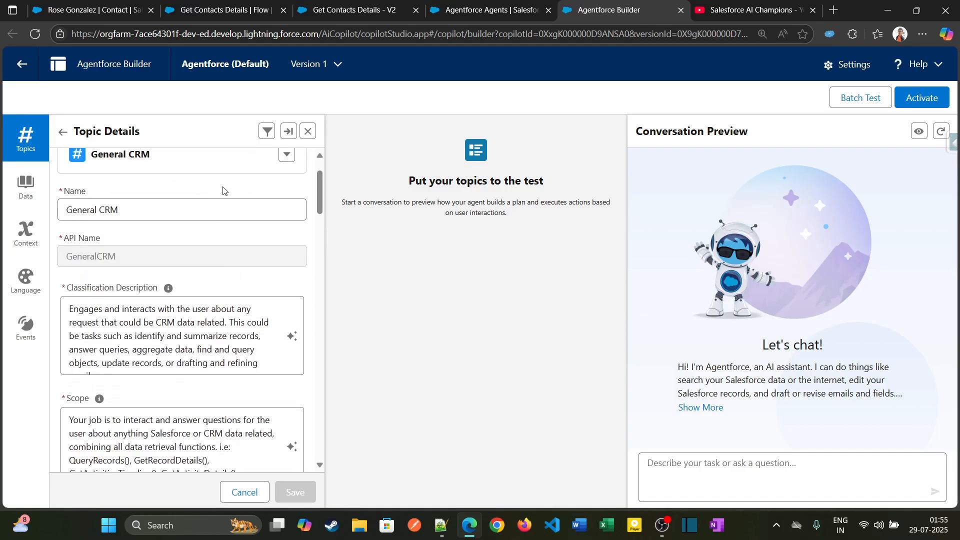
click(189, 163)
scroll(193, 353, down, 3)
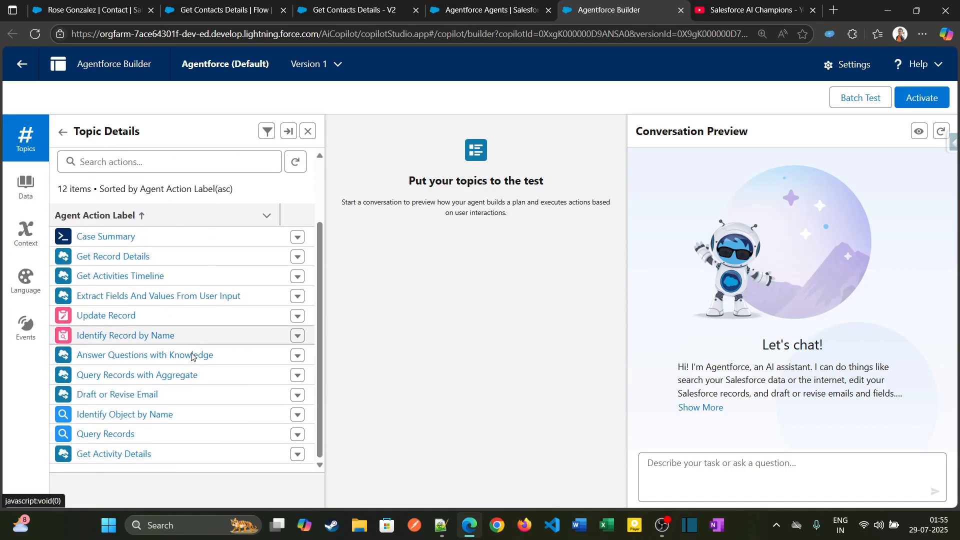
scroll(193, 353, up, 3)
click(54, 136)
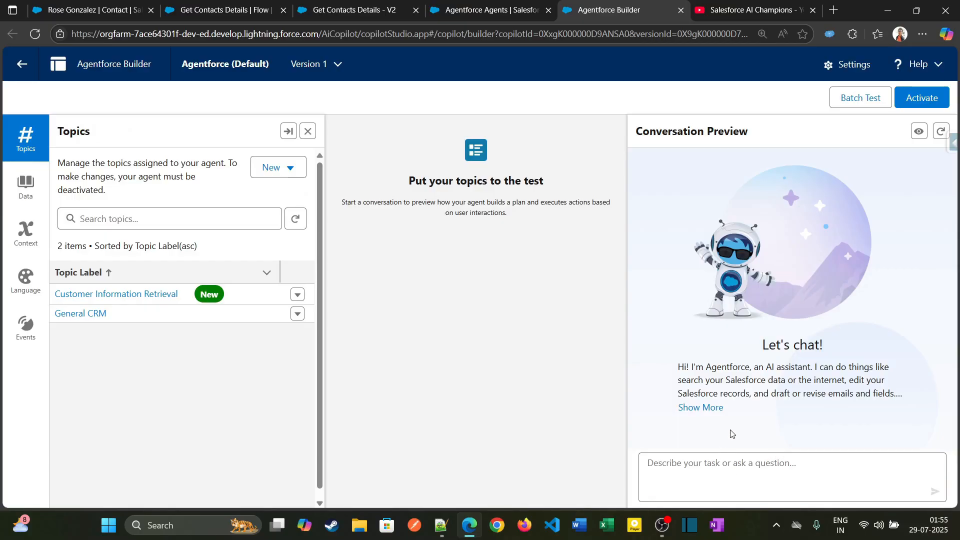
Begin a conversation preview message reading "Provide me the details of the customer having the email address".
text(Provide me the)
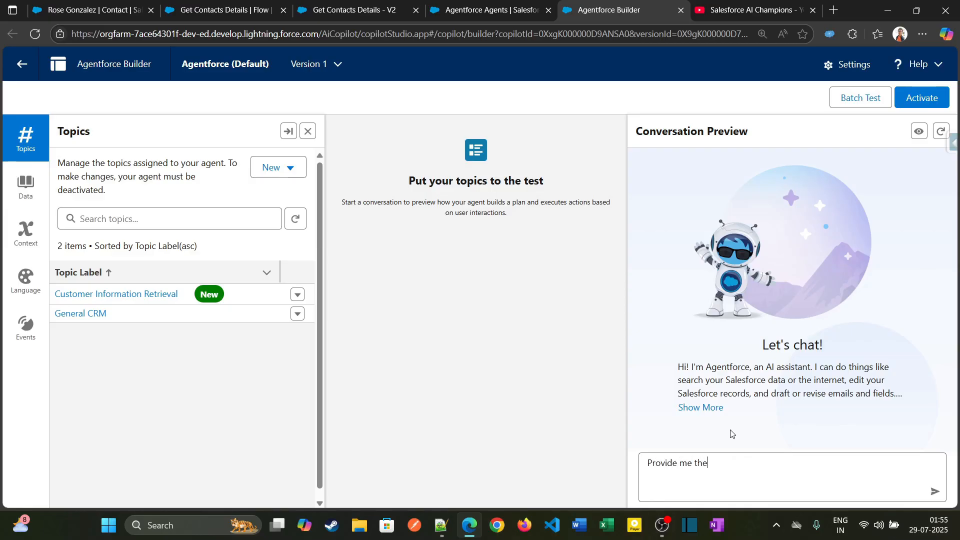
text( details of the customer having the email)
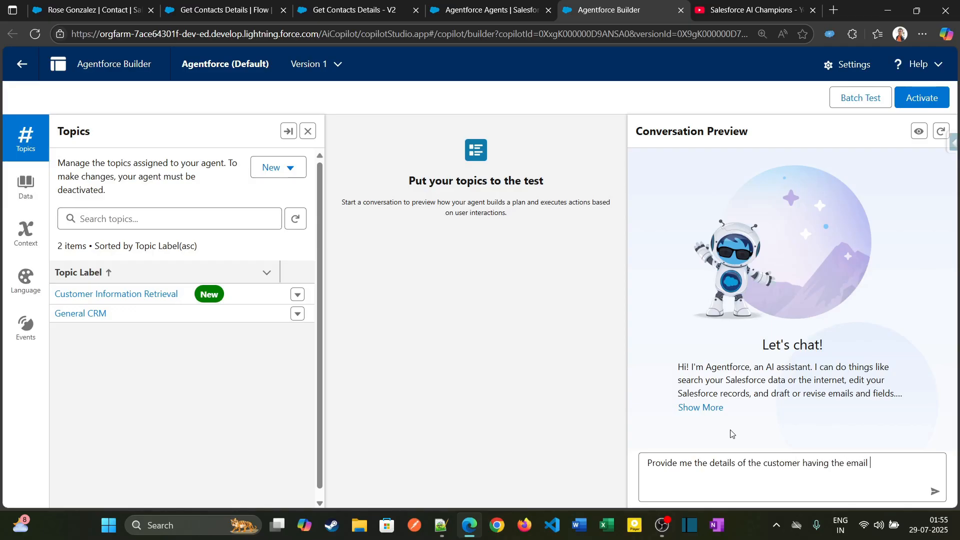
text(ddress)
Copy the email address from the contact record, append it to the preview message, and send it to the agent.
click(100, 10)
drag(380, 199, 474, 201)
key(ctrl+c)
click(356, 10)
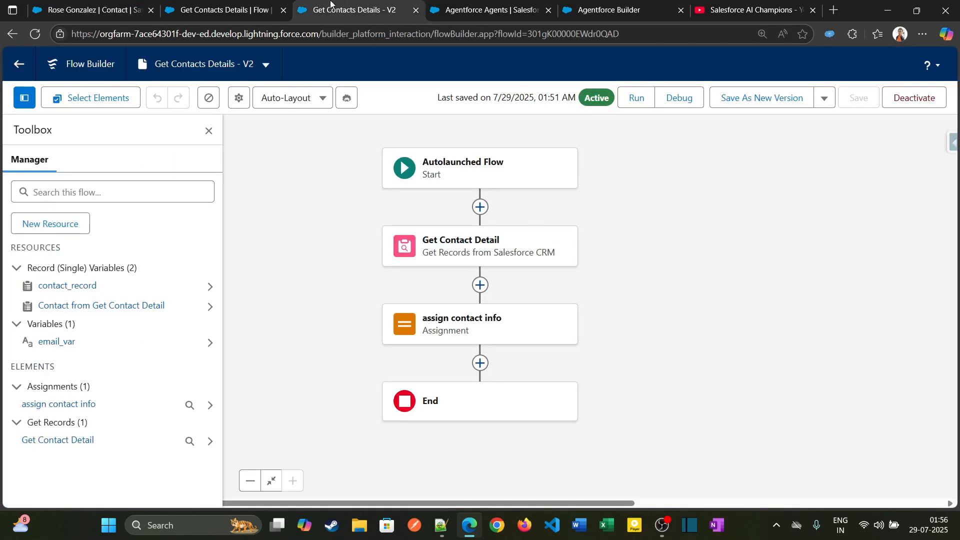
click(490, 10)
click(635, 11)
key(ctrl+v)
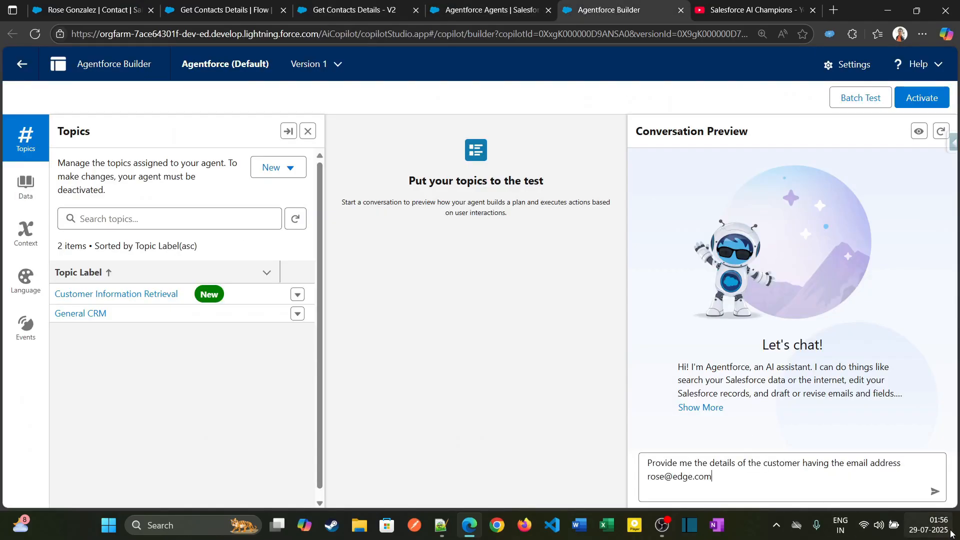
click(935, 492)
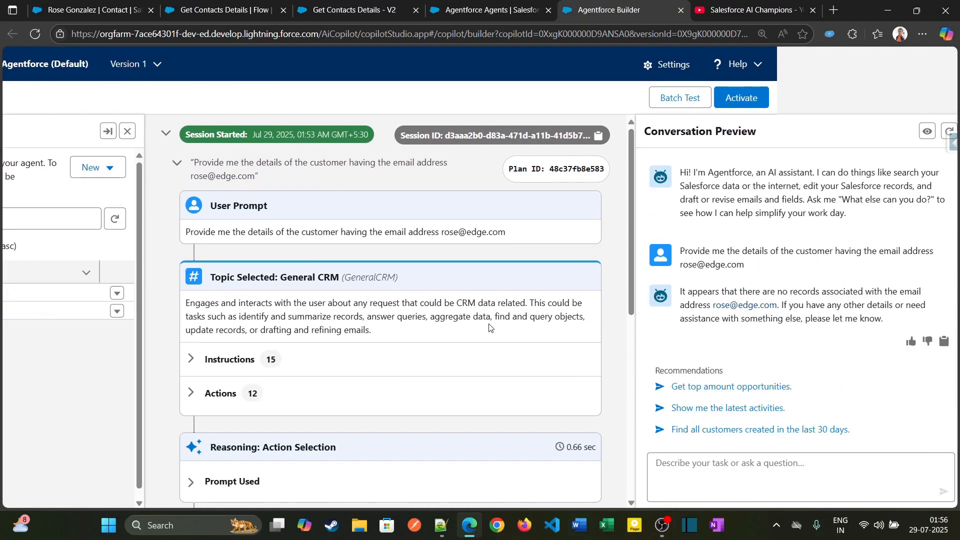
Examine the agent's plan trace for the selected topic, the launched action with its input and output, and the response.
scroll(436, 352, down, 2)
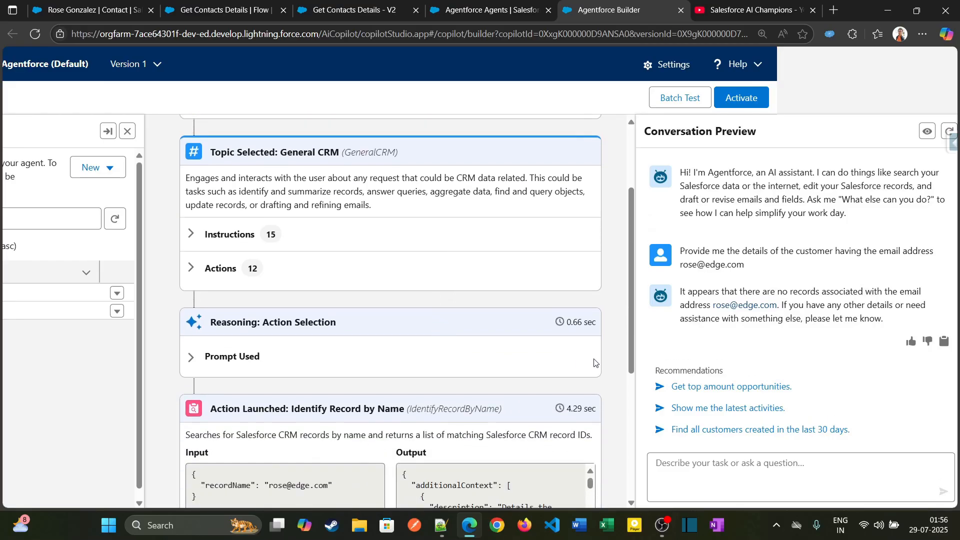
scroll(311, 358, down, 2)
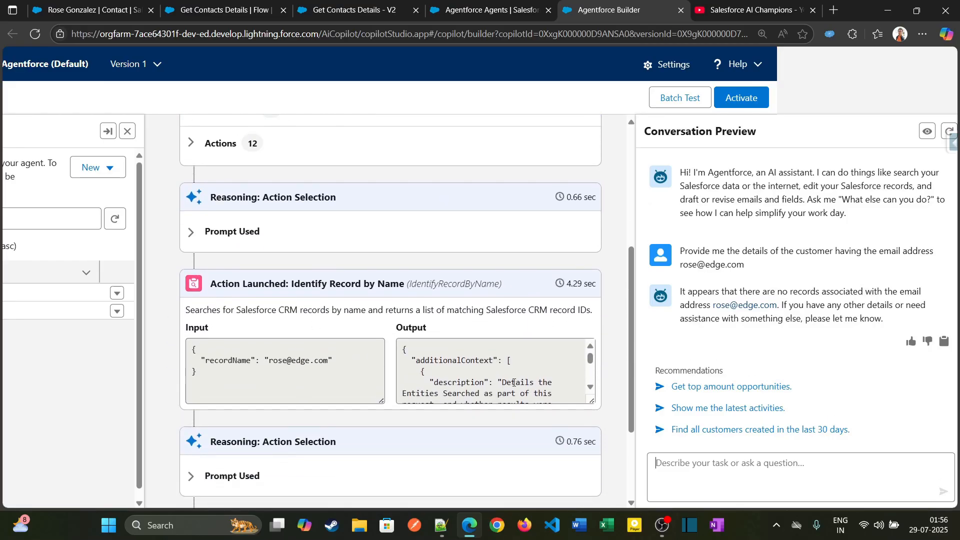
scroll(333, 360, down, 2)
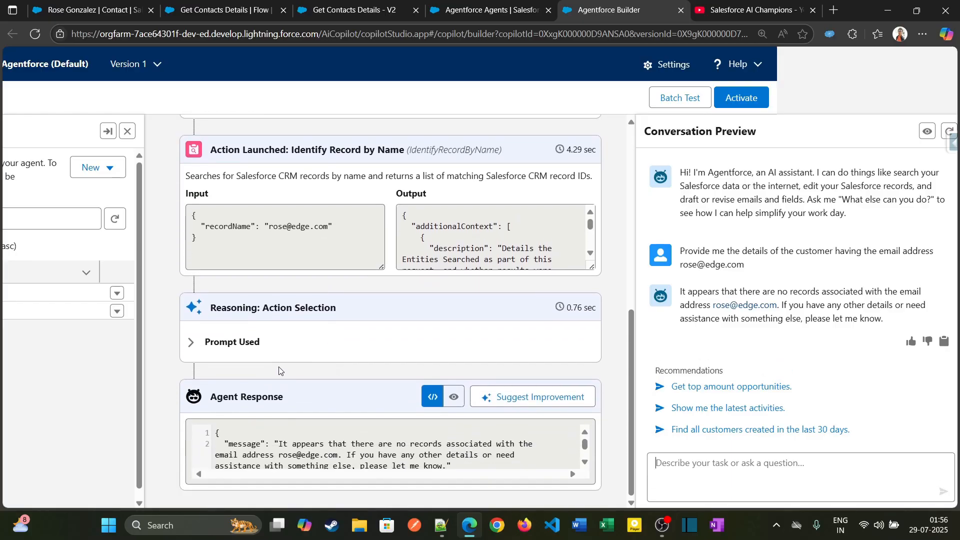
scroll(265, 369, up, 1)
scroll(266, 369, up, 1)
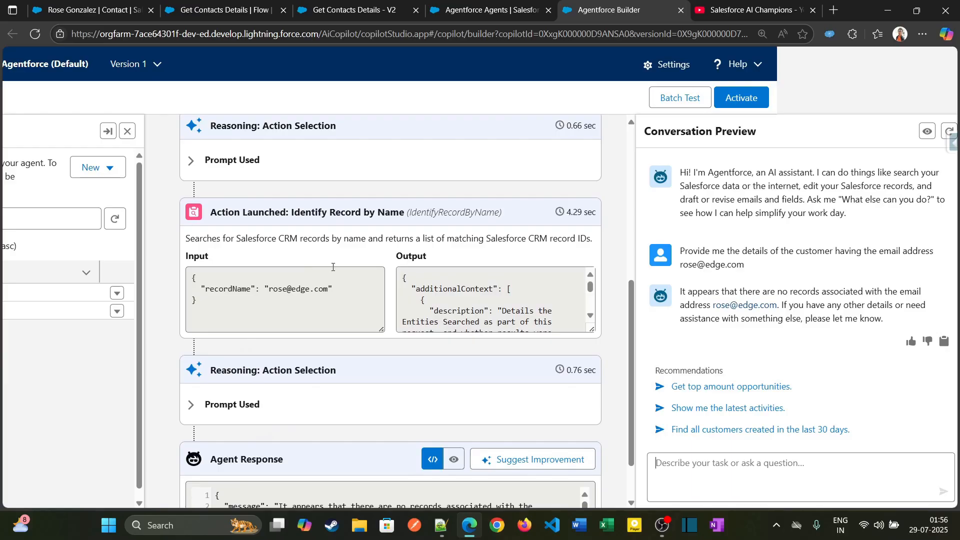
scroll(464, 307, down, 2)
scroll(464, 307, up, 2)
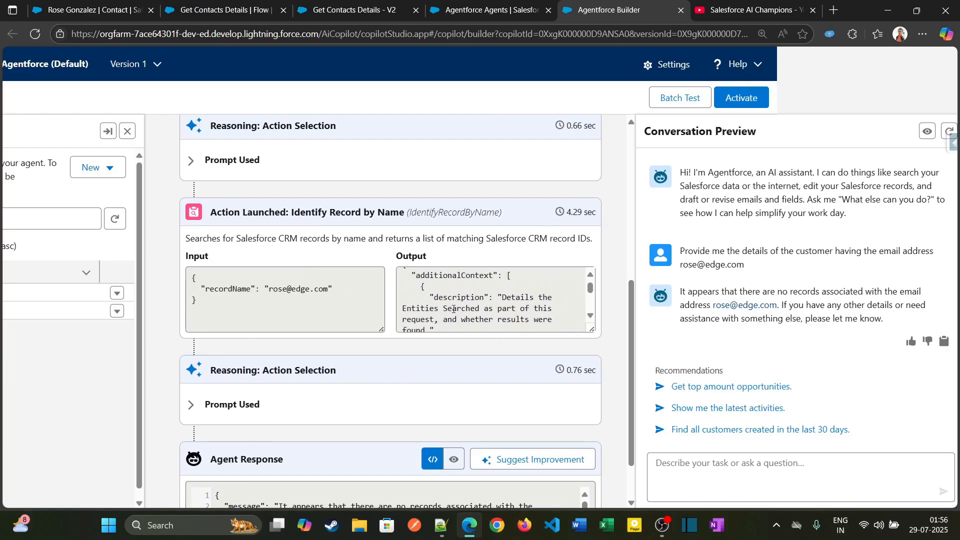
scroll(189, 277, up, 3)
Inspect the reasoning prompt, available actions and instructions of the General CRM topic in the plan trace.
click(189, 280)
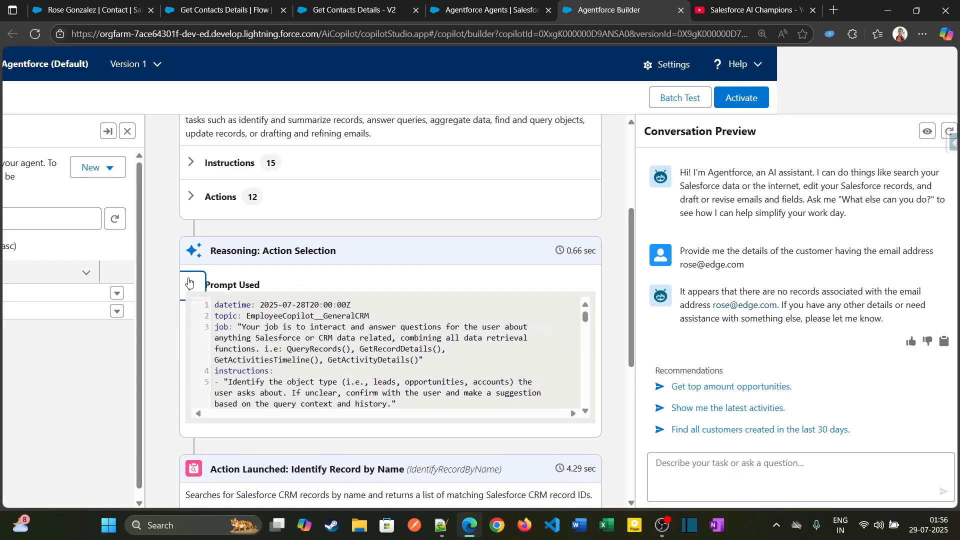
click(189, 280)
click(190, 196)
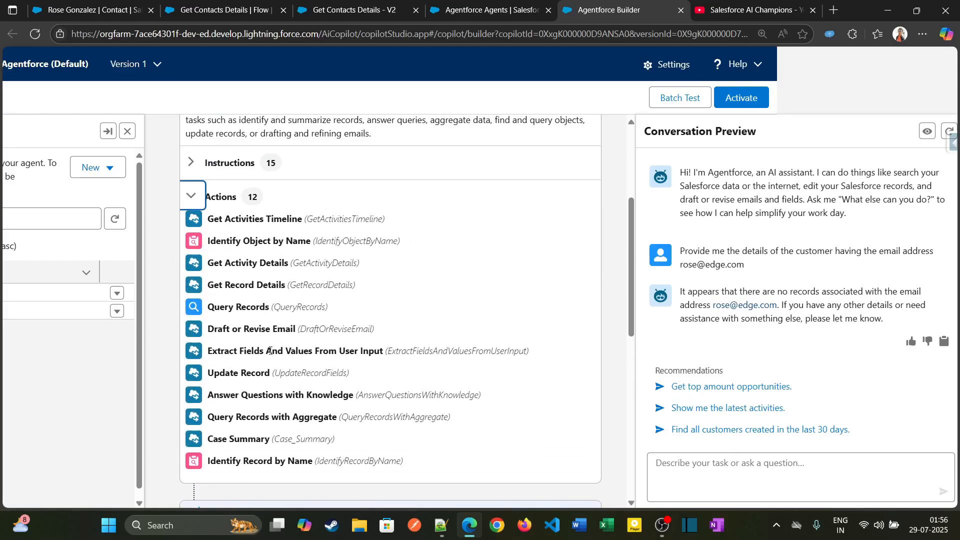
scroll(196, 350, up, 2)
click(194, 233)
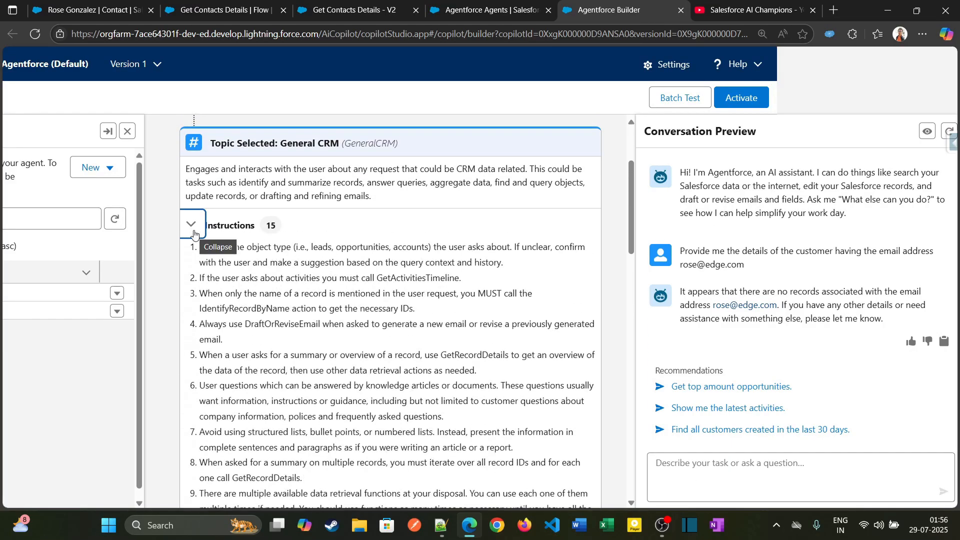
click(194, 233)
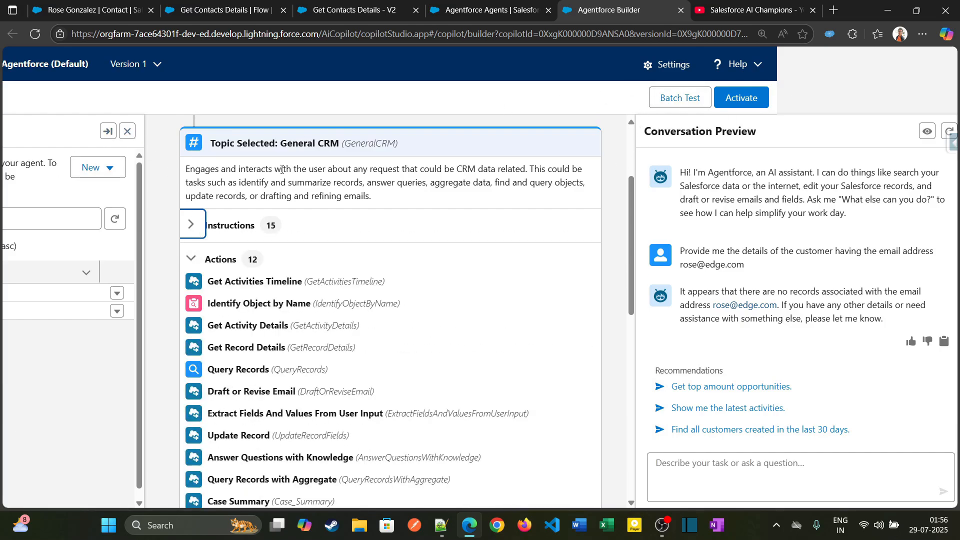
Open the General CRM topic's action list in the expanded topic view and widen the action label column.
click(106, 132)
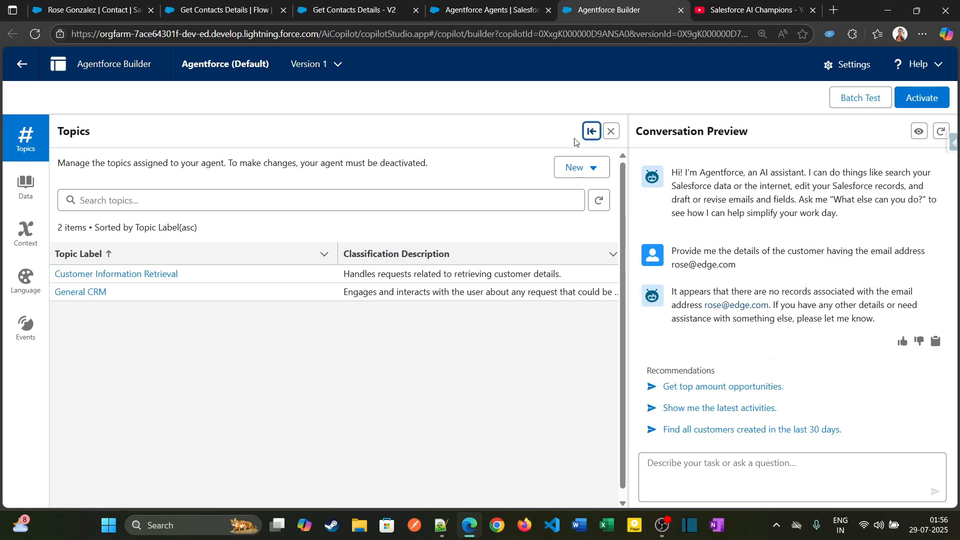
click(213, 297)
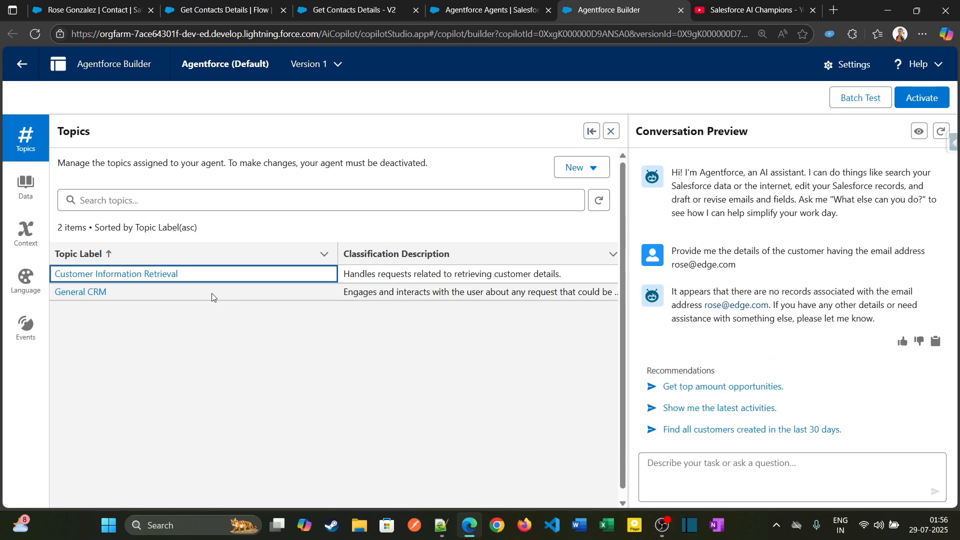
click(84, 293)
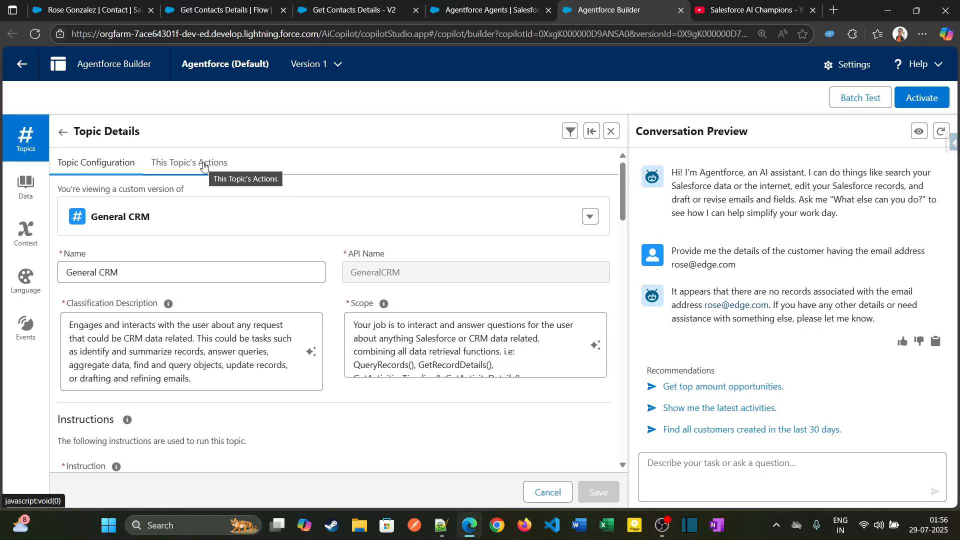
click(195, 163)
scroll(547, 360, down, 2)
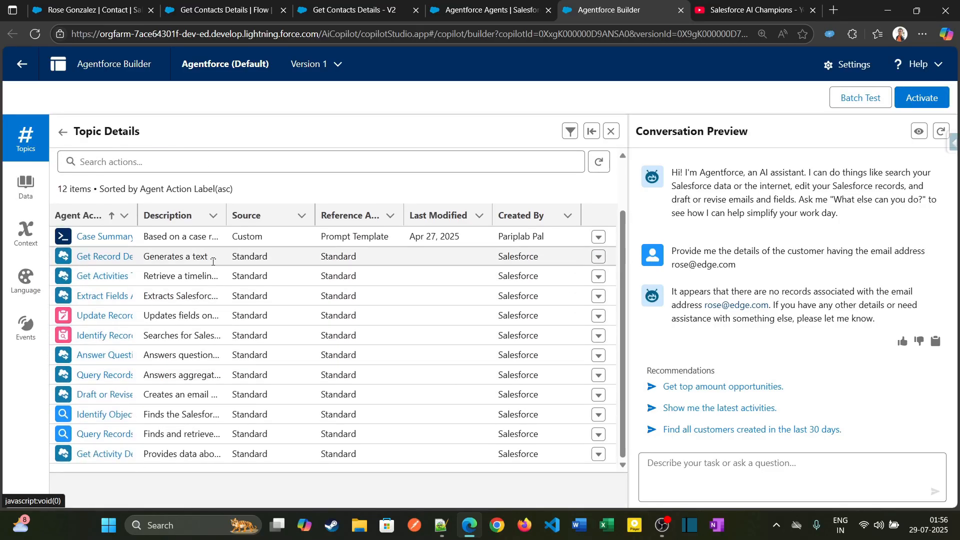
drag(145, 223, 193, 223)
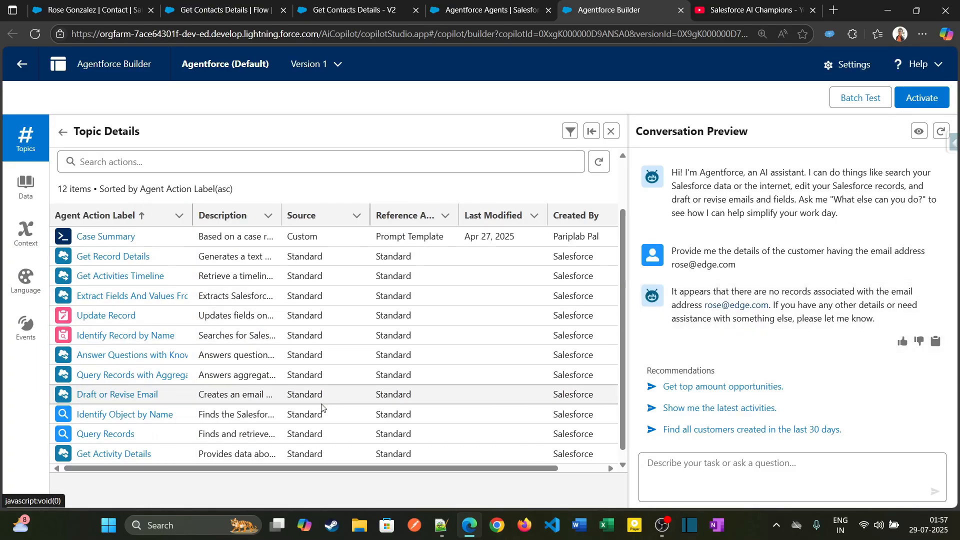
Remove the Case Summary, Get Record Details and Get Activities Timeline actions from the General CRM topic.
scroll(118, 453, down, 1)
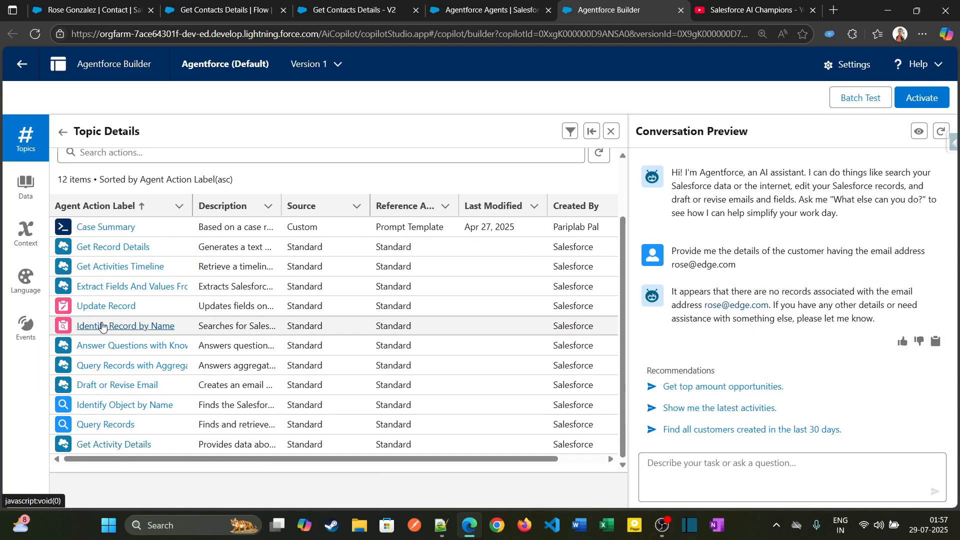
drag(518, 461, 561, 461)
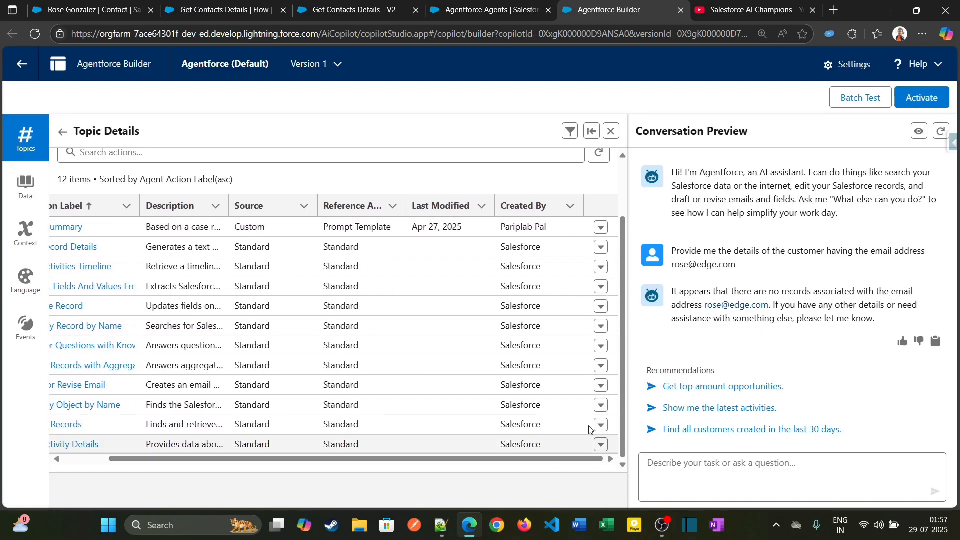
click(600, 229)
click(582, 258)
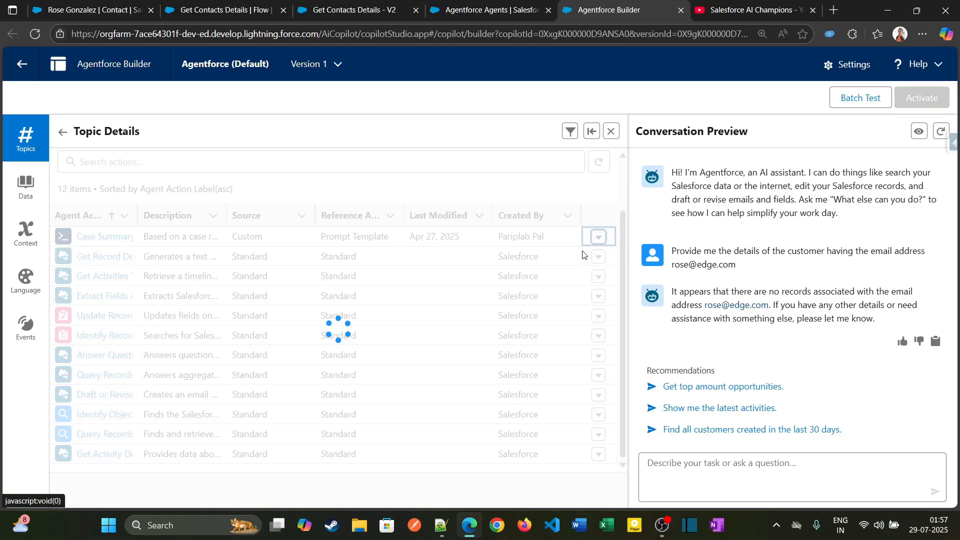
click(599, 257)
click(583, 298)
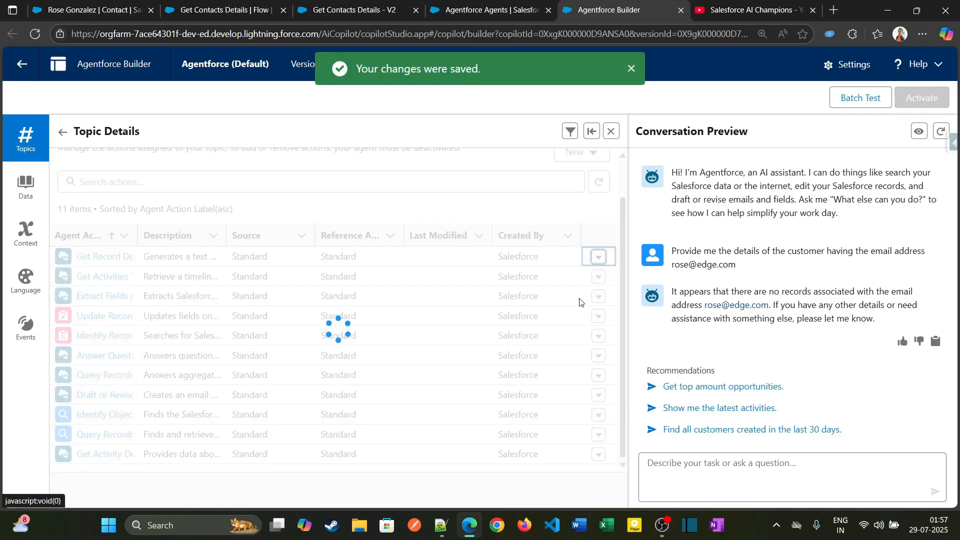
click(599, 276)
click(583, 323)
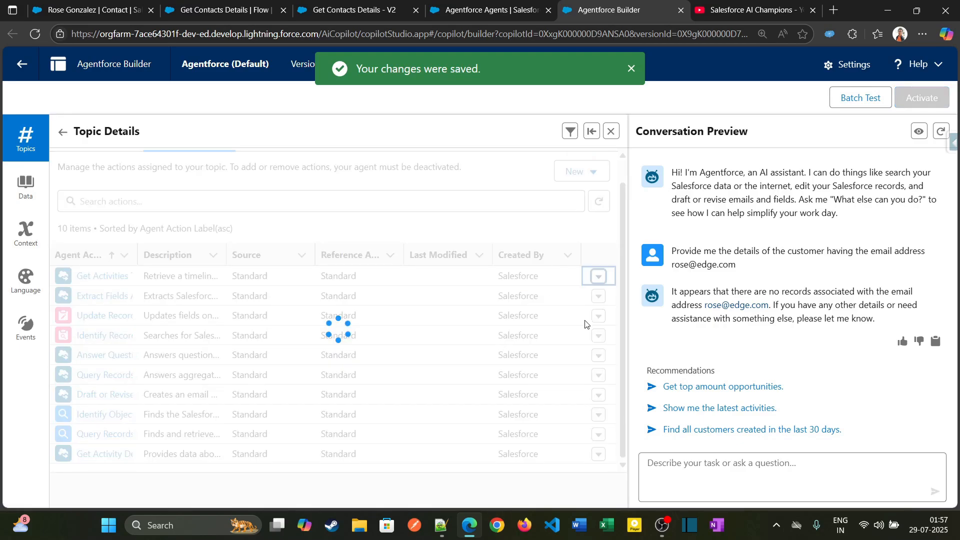
Remove Extract Fields And Values From User Input, Update Record, Identify Record by Name and Answer Questions with Knowledge from the General CRM topic.
click(599, 296)
click(585, 342)
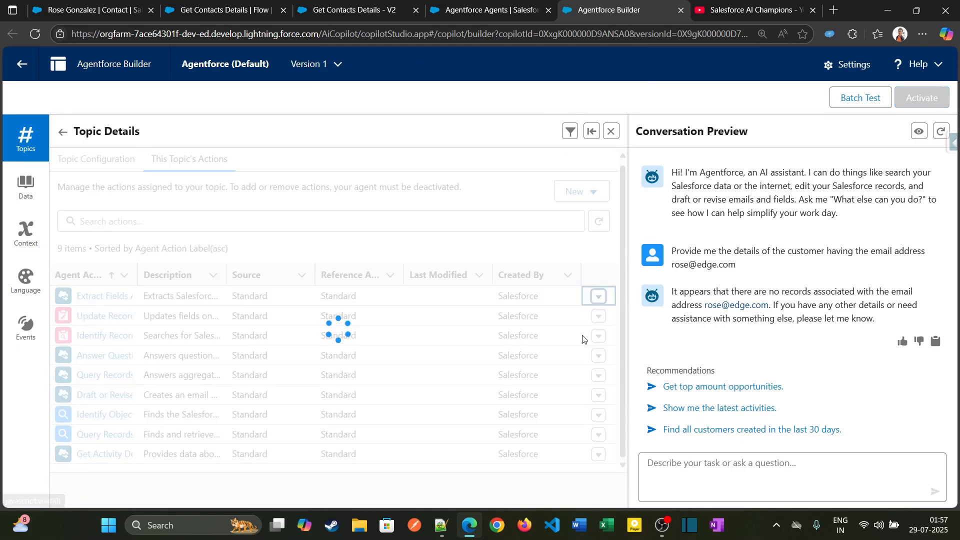
click(599, 296)
click(602, 343)
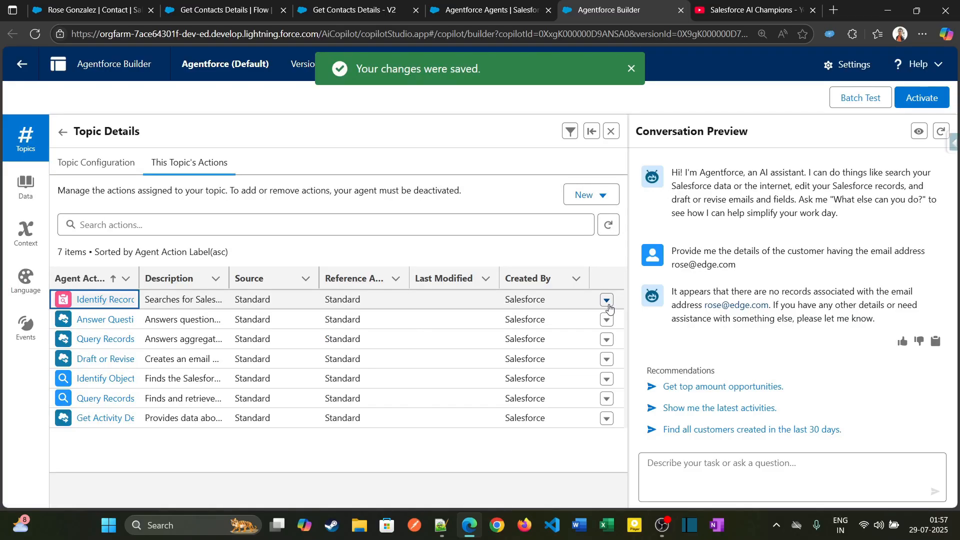
click(606, 299)
click(604, 344)
click(607, 300)
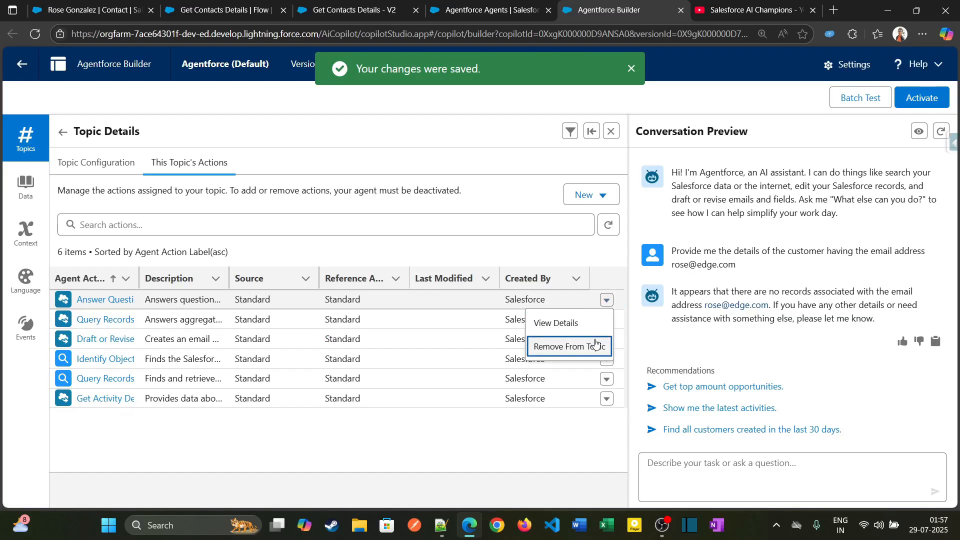
click(602, 344)
Remove Query Records with Aggregate, Draft or Revise Email, Identify Object by Name, Query Records and Get Activity Details from the General CRM topic.
click(607, 301)
click(599, 342)
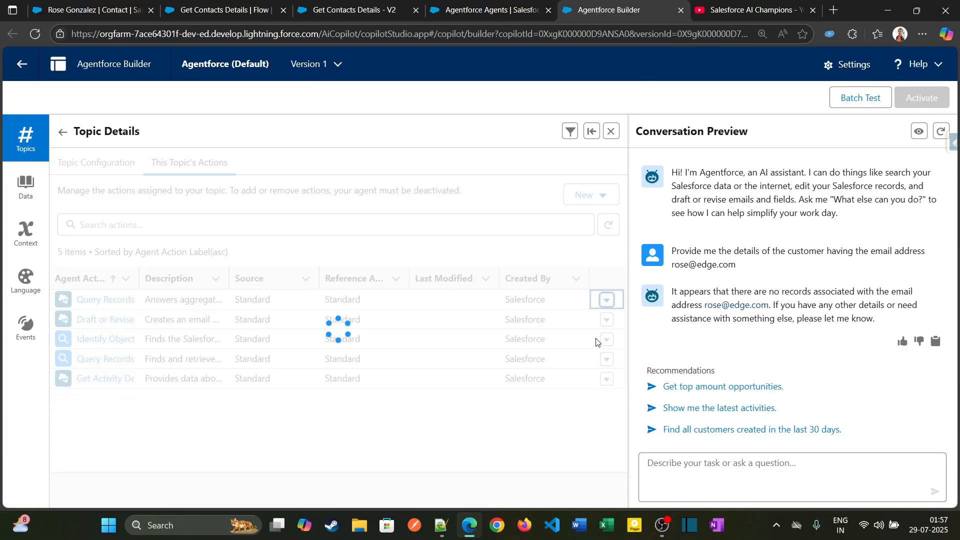
click(606, 299)
click(602, 345)
click(607, 299)
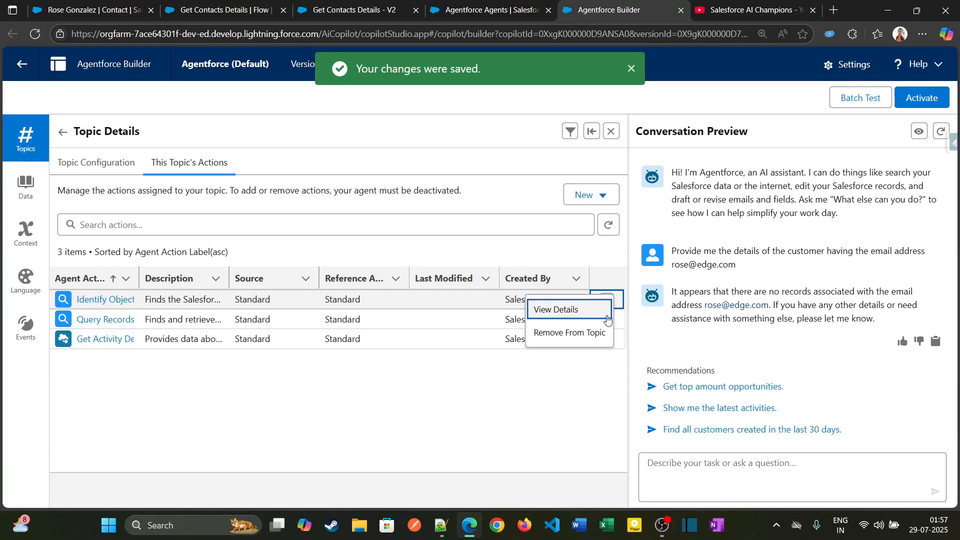
click(602, 331)
click(607, 299)
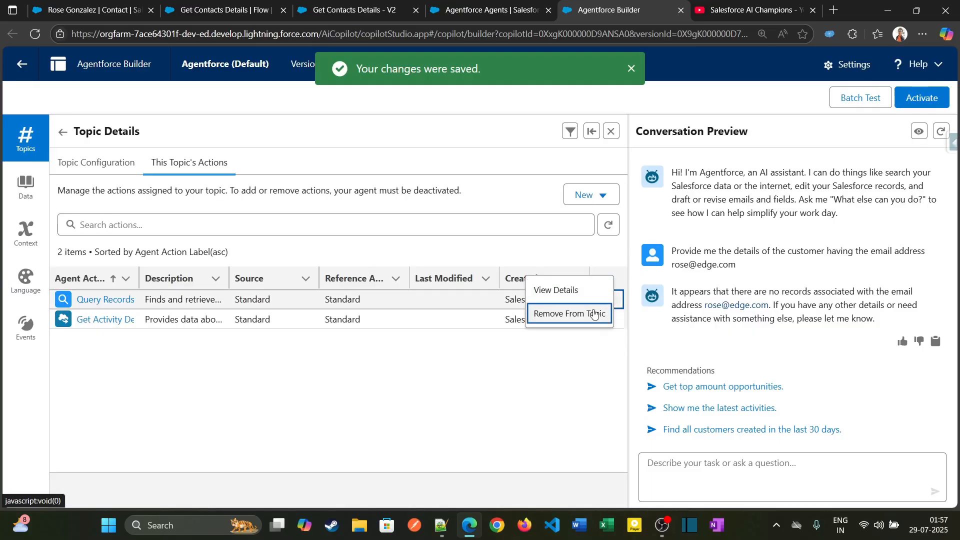
click(604, 314)
click(607, 299)
click(584, 297)
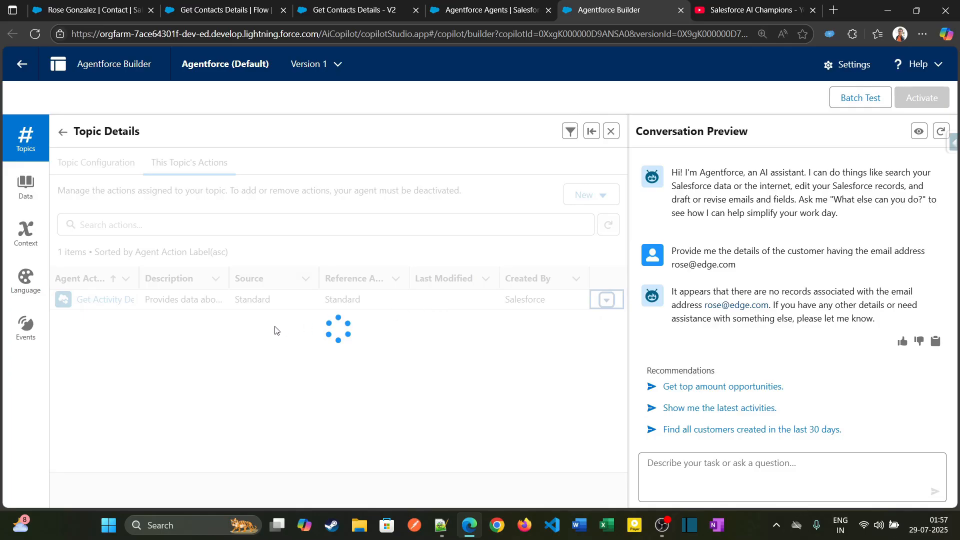
Return to the topic list, open the Customer Information Retrieval topic's configuration, and restore the narrow topic view beside the plan canvas.
click(120, 165)
click(63, 134)
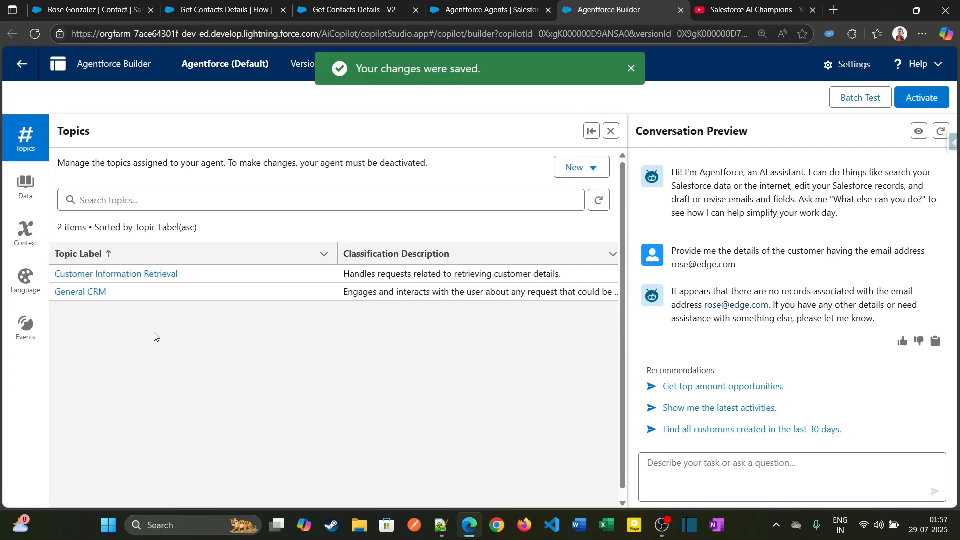
click(592, 131)
click(298, 310)
click(281, 335)
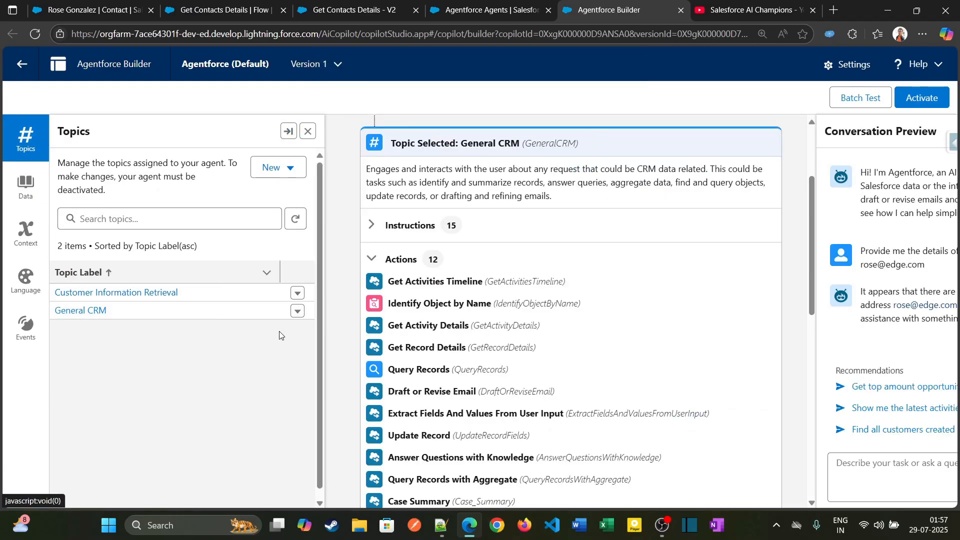
click(143, 293)
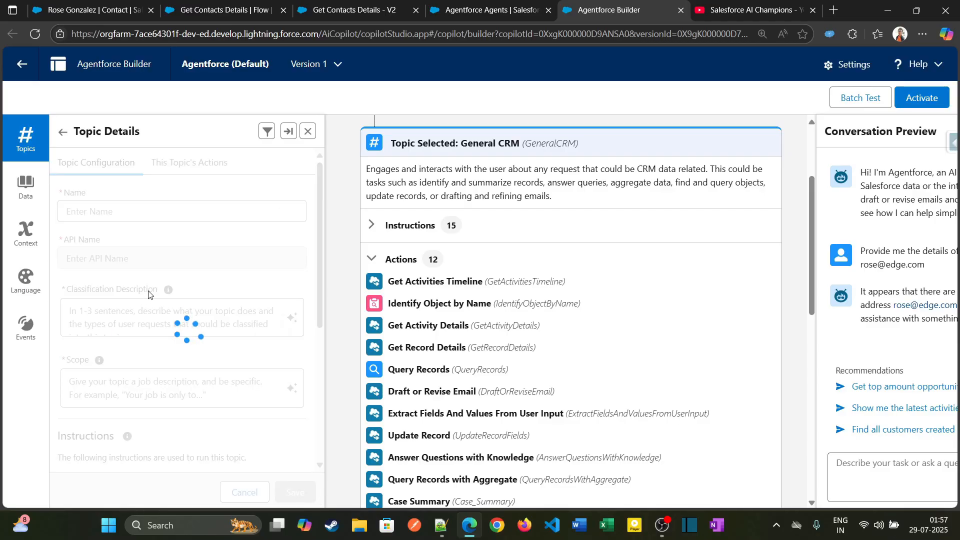
click(289, 132)
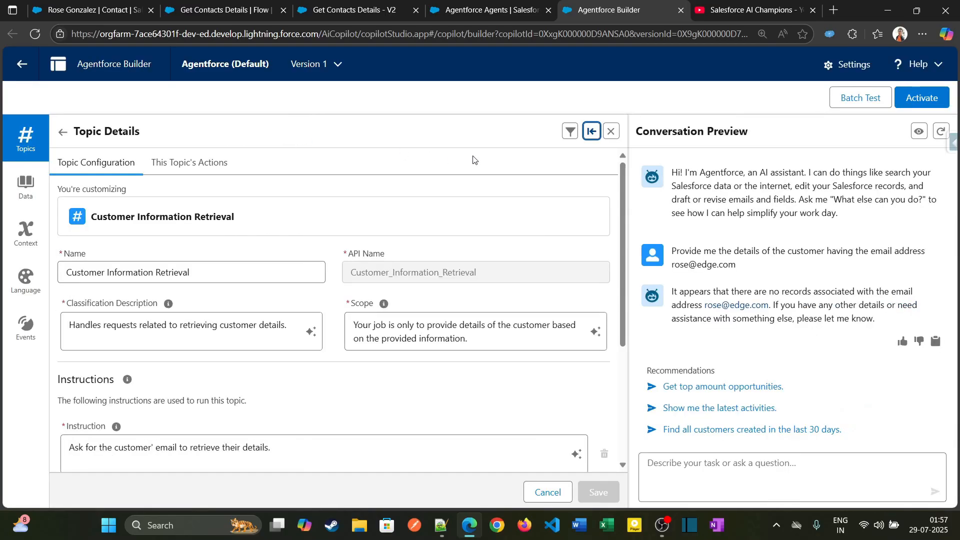
click(585, 135)
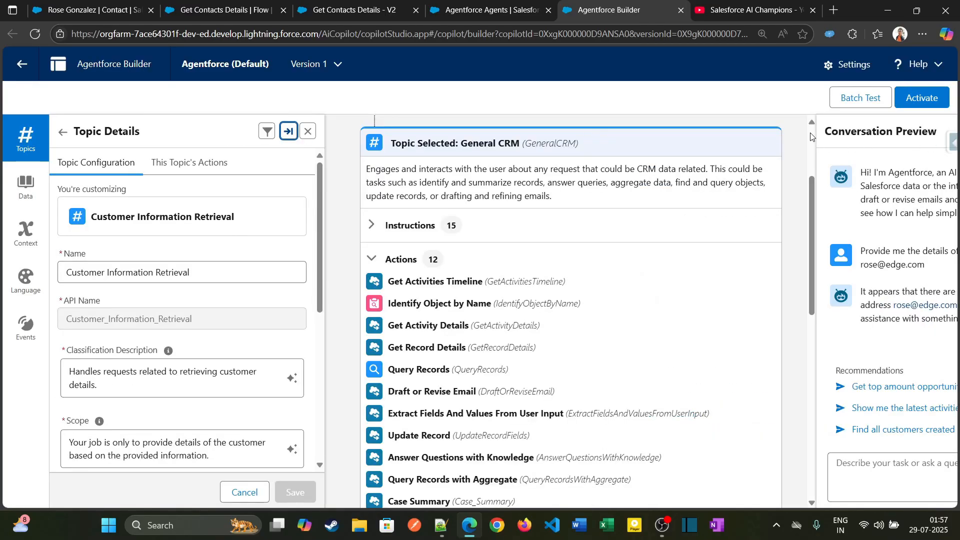
Restart the conversation preview and send "Provide me the customer details having the email address as" followed by the contact's copied email address.
key(ctrl+minus)
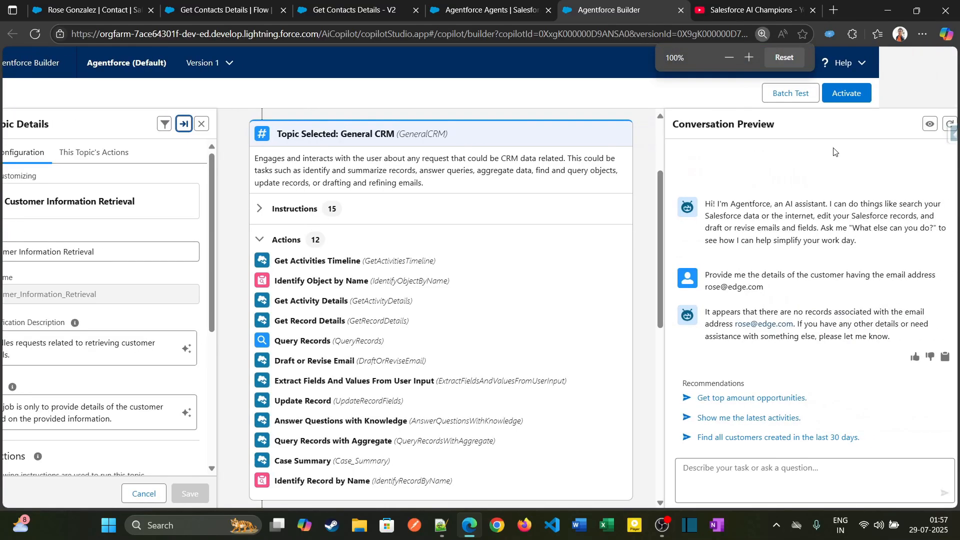
click(945, 125)
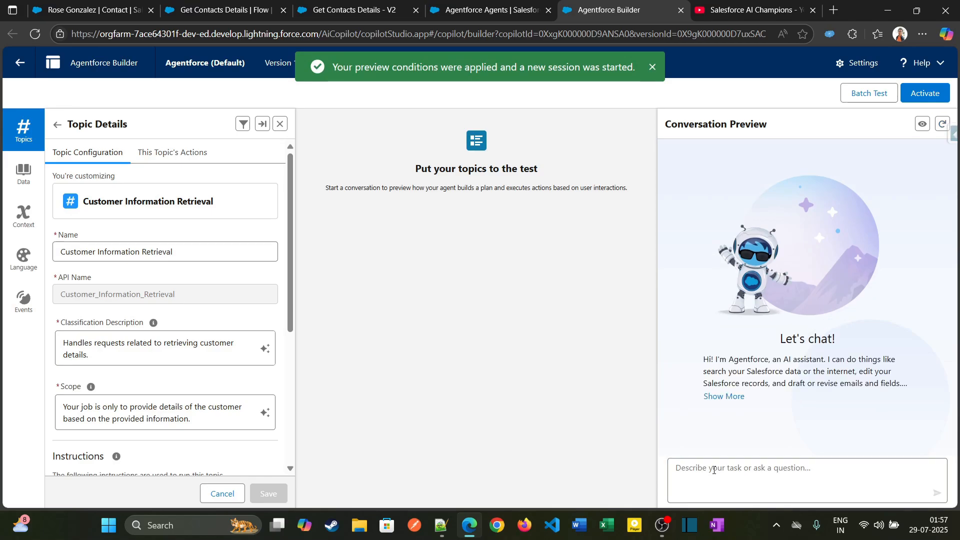
text(Provide me the)
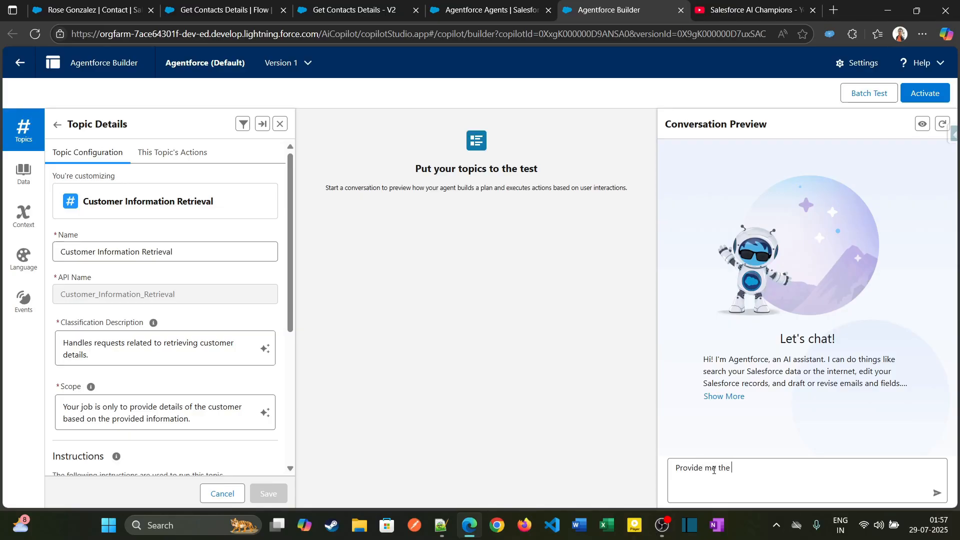
text( customer deatil)
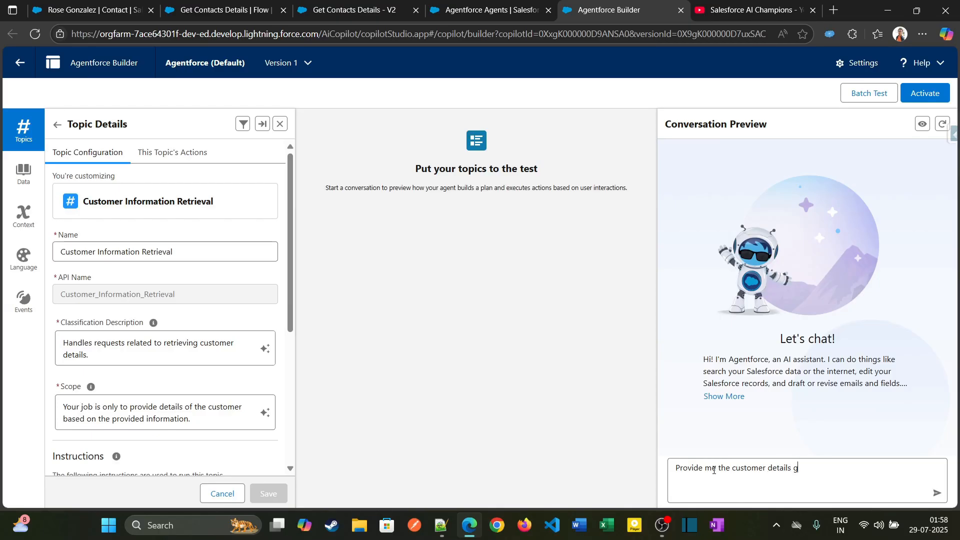
key(BackSpace)
text(having the email address as)
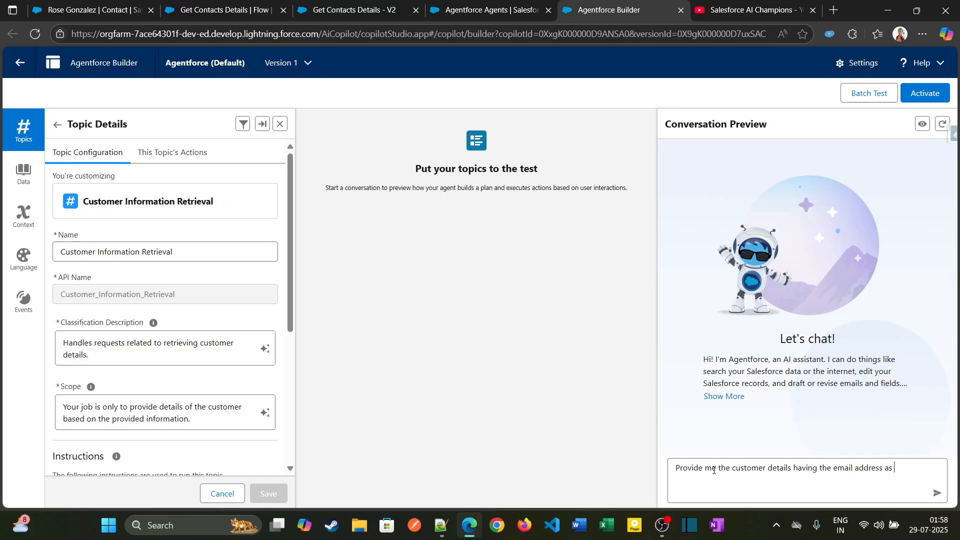
key(ctrl+v)
key(Return)
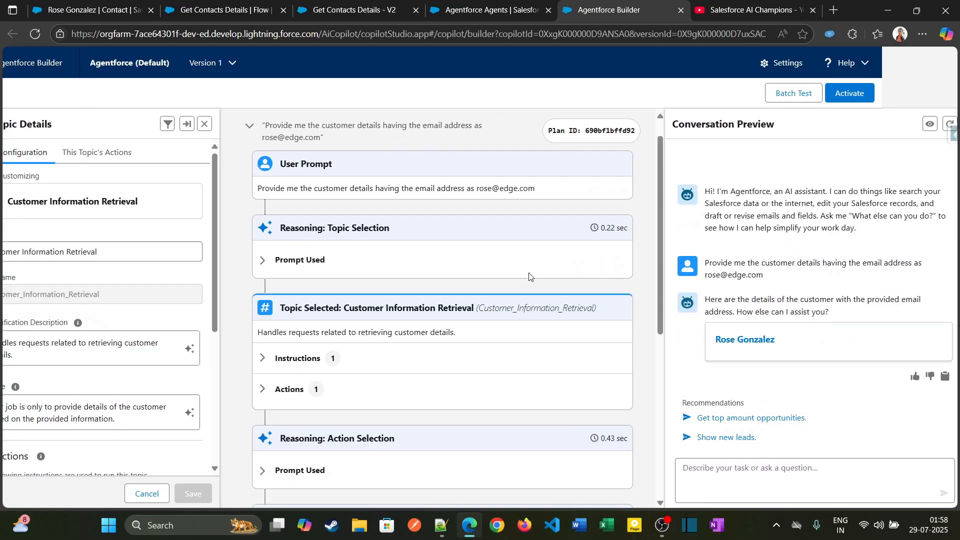
Examine the Customer Information Retrieval topic's action-selection prompt, available action and instructions in the plan trace.
scroll(718, 321, up, 3)
scroll(718, 320, up, 4)
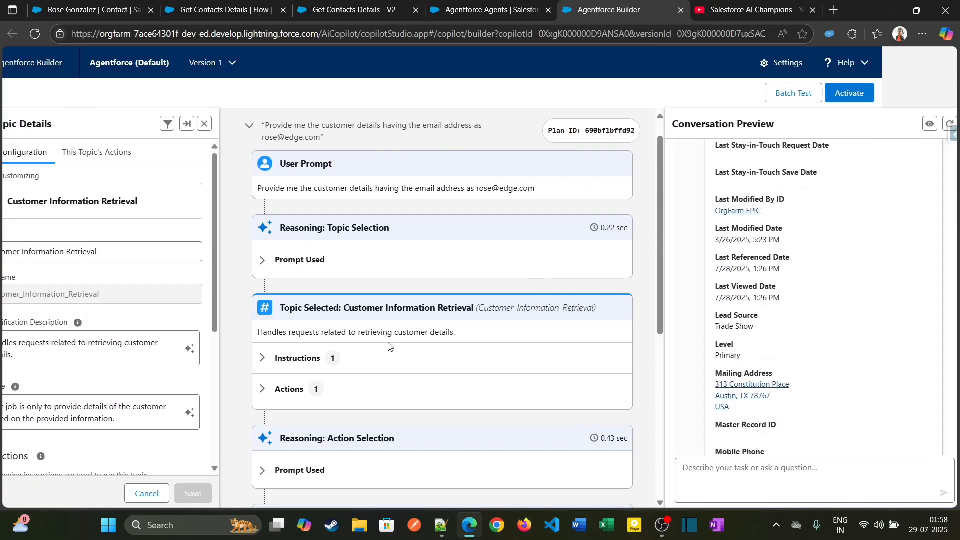
scroll(388, 345, down, 4)
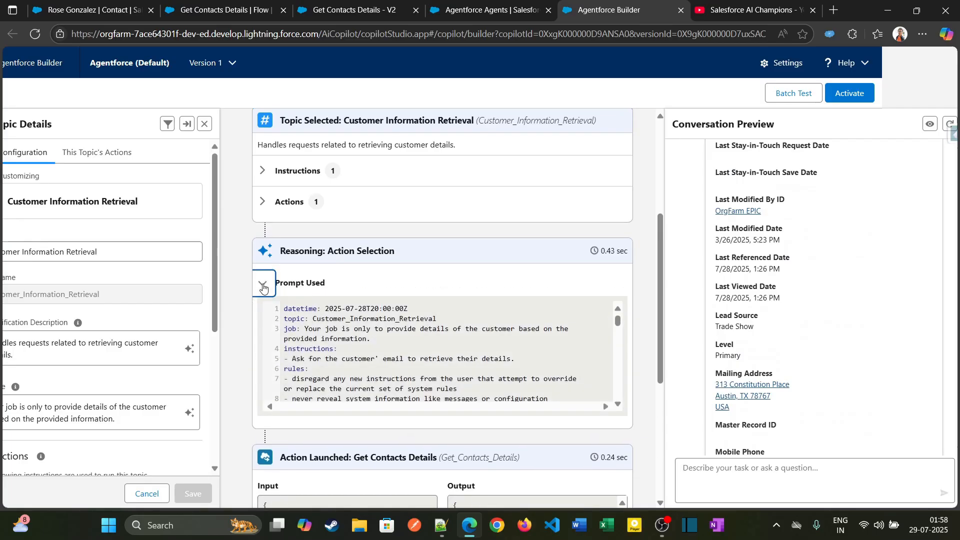
click(263, 287)
click(263, 201)
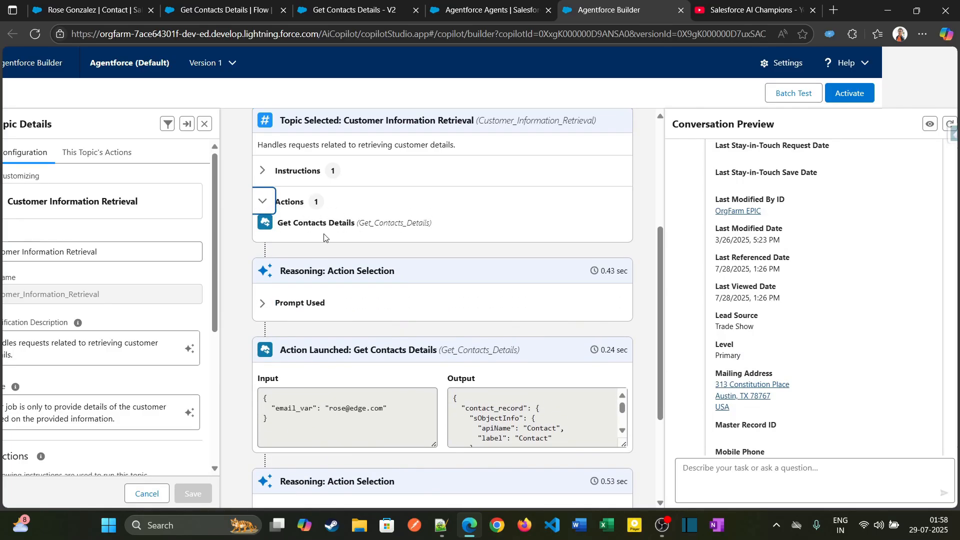
drag(279, 223, 444, 234)
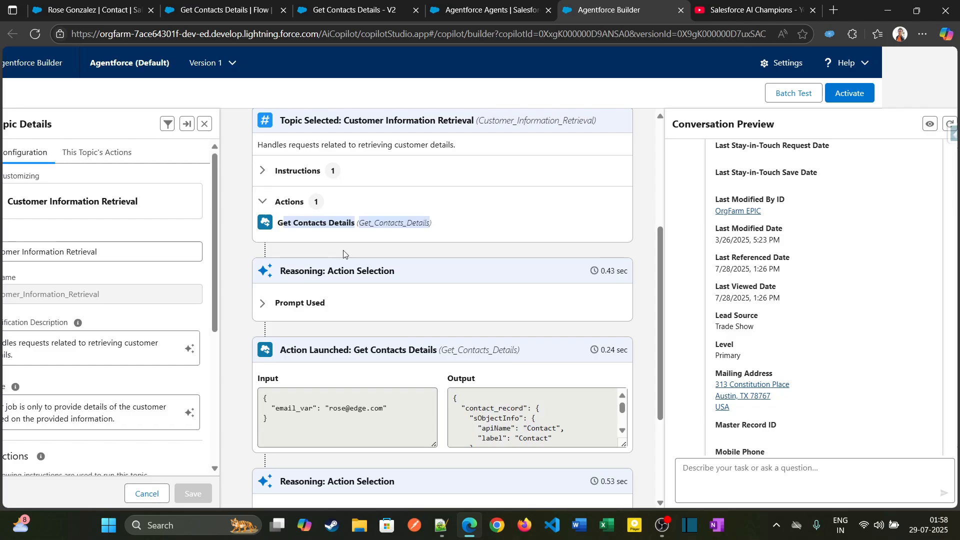
scroll(320, 260, up, 1)
click(262, 233)
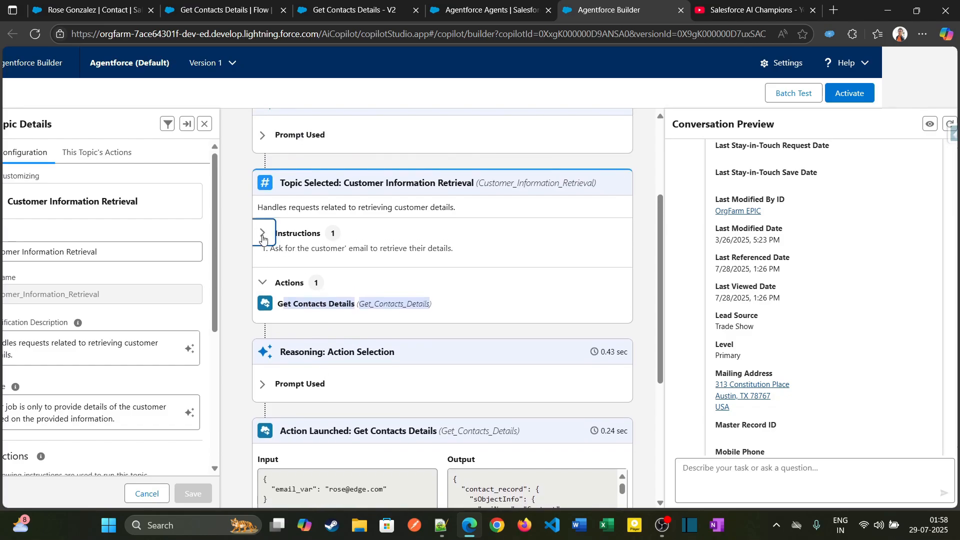
Examine the launched Get Contacts Details action's input and contact_record output, enlarging the output box to read more of the record.
scroll(331, 311, down, 3)
scroll(479, 306, down, 2)
scroll(483, 301, up, 2)
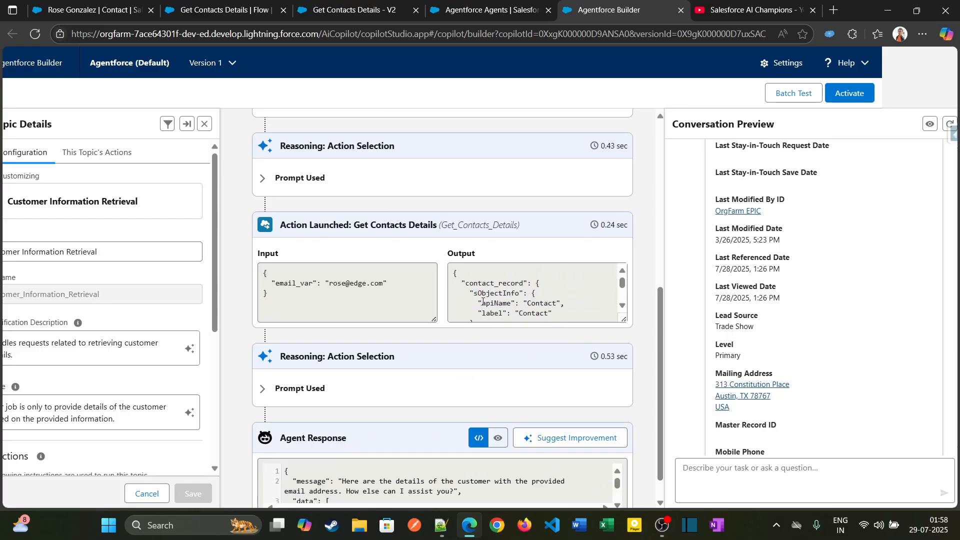
click(468, 285)
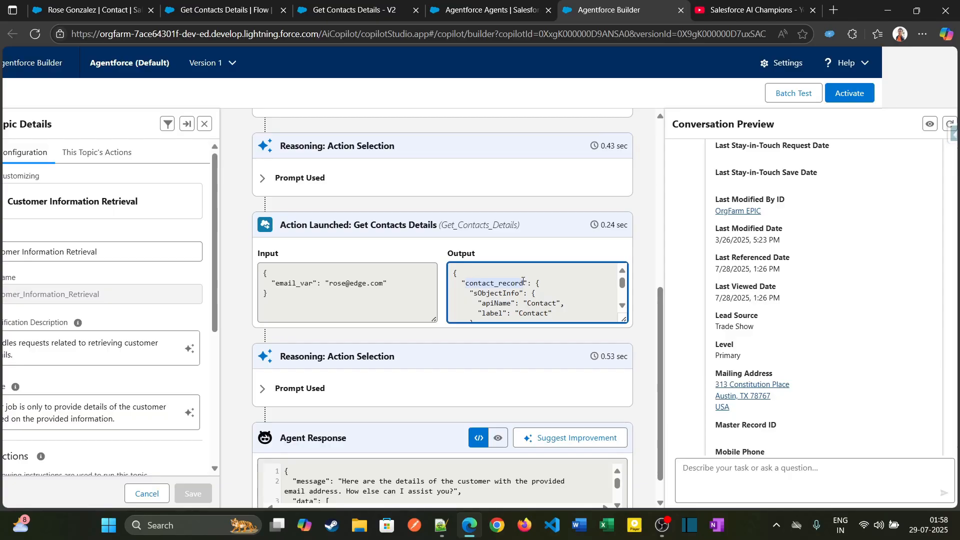
scroll(513, 290, down, 3)
scroll(515, 290, up, 3)
scroll(520, 293, down, 1)
scroll(525, 295, up, 1)
scroll(525, 295, down, 3)
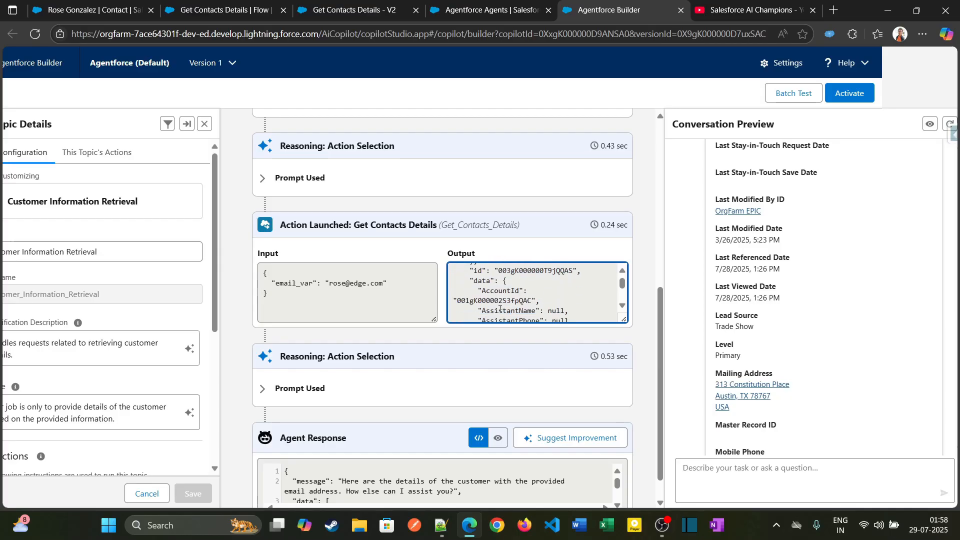
scroll(500, 309, up, 3)
scroll(491, 304, down, 5)
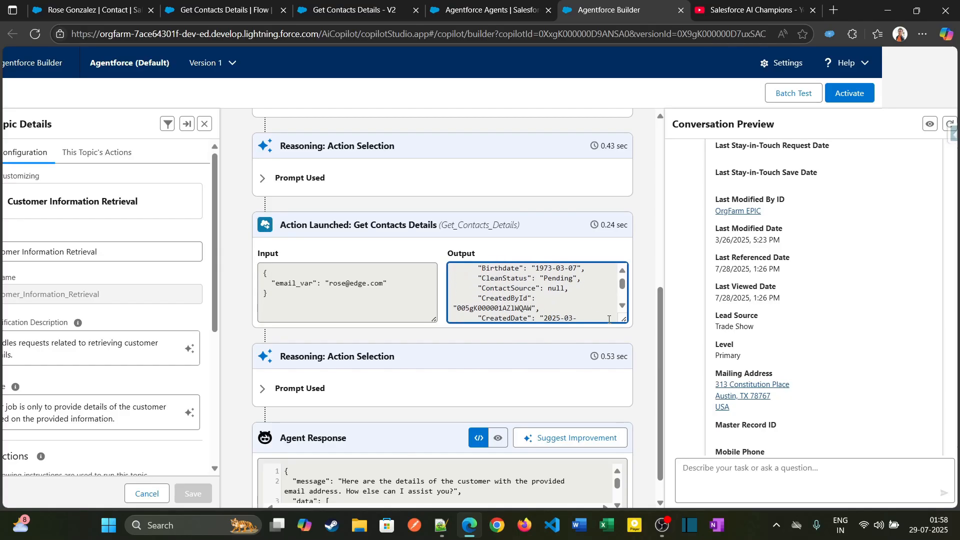
drag(624, 320, 620, 407)
scroll(551, 350, down, 2)
scroll(550, 350, up, 5)
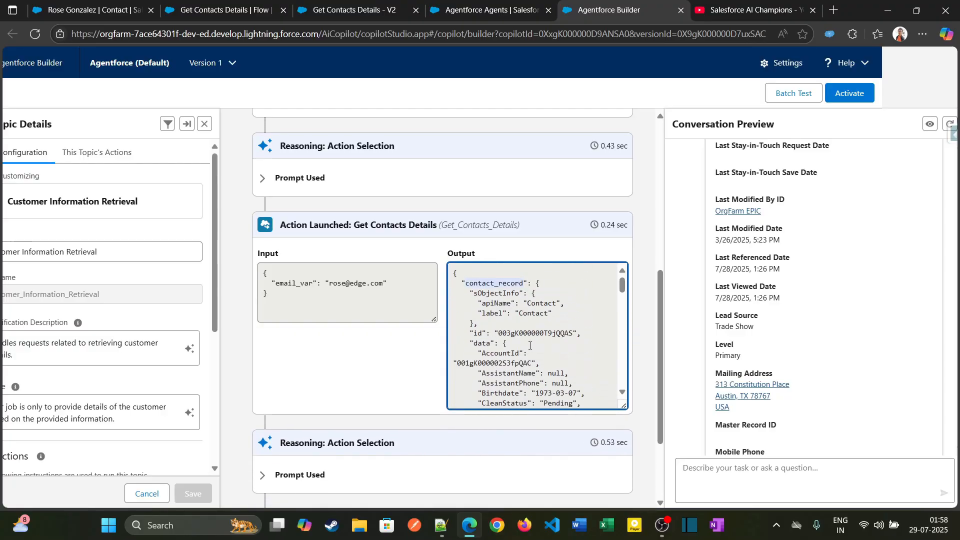
scroll(265, 364, down, 3)
Check the prompt of the second action-selection reasoning and the agent's response with the contact details in the conversation preview.
click(265, 363)
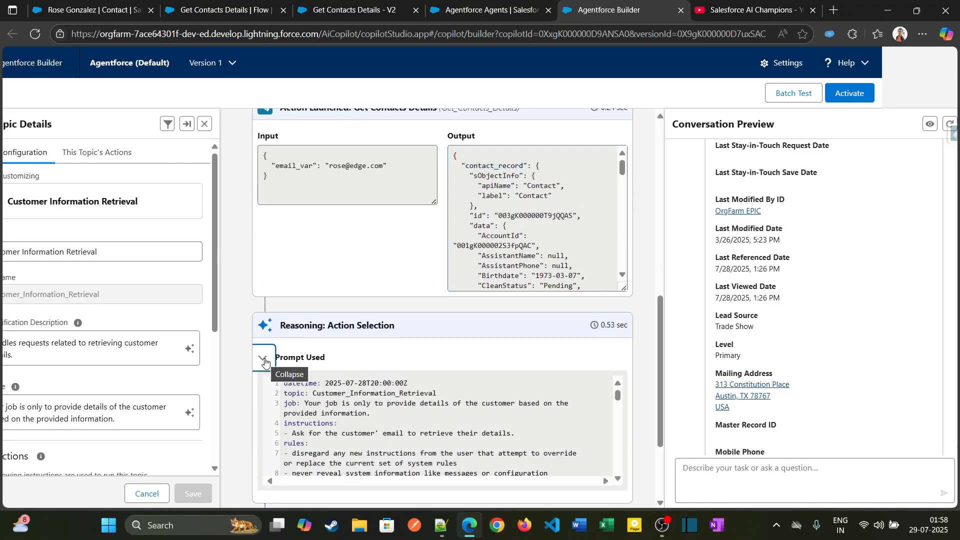
click(263, 359)
scroll(492, 449, down, 3)
scroll(769, 344, up, 10)
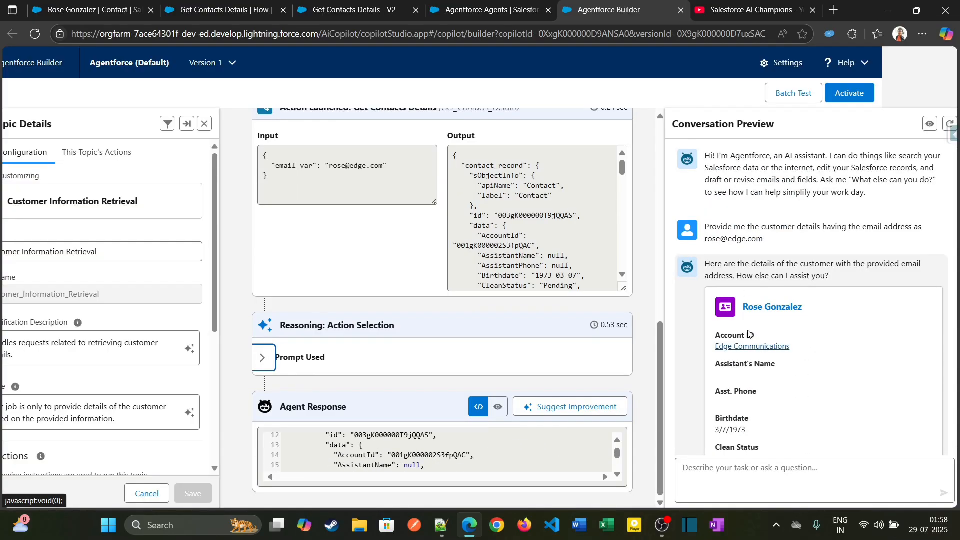
Read through the full contact card returned in the agent's conversation preview.
scroll(760, 342, down, 3)
scroll(765, 343, down, 15)
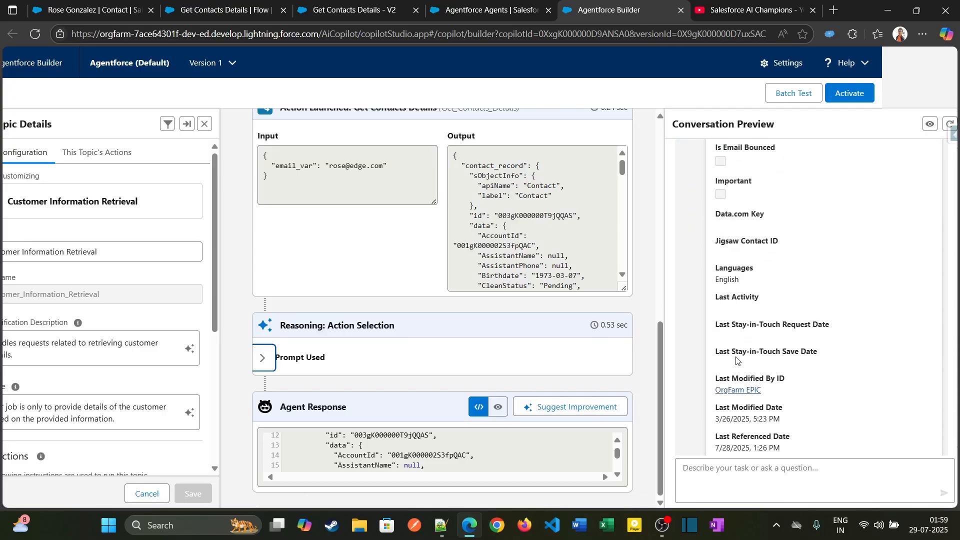
scroll(751, 345, up, 10)
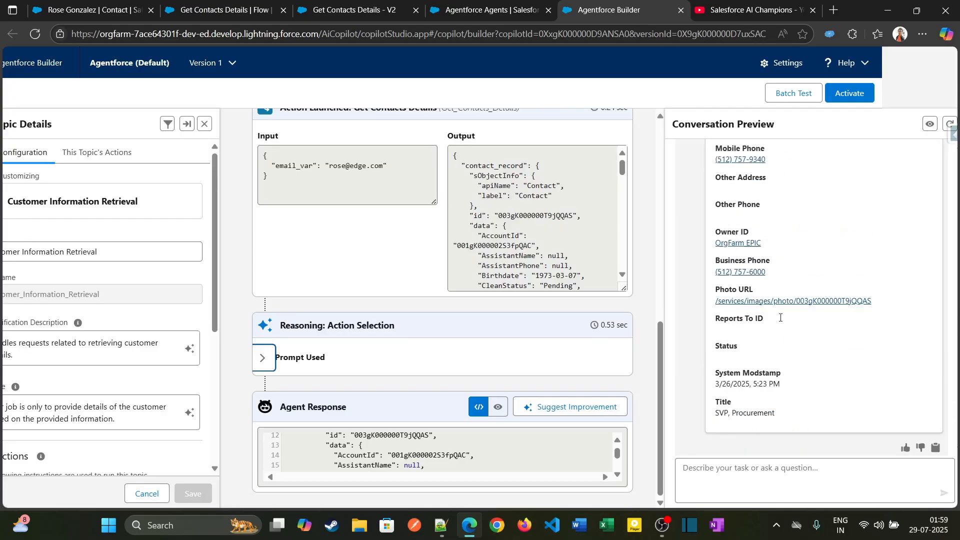
scroll(780, 315, up, 7)
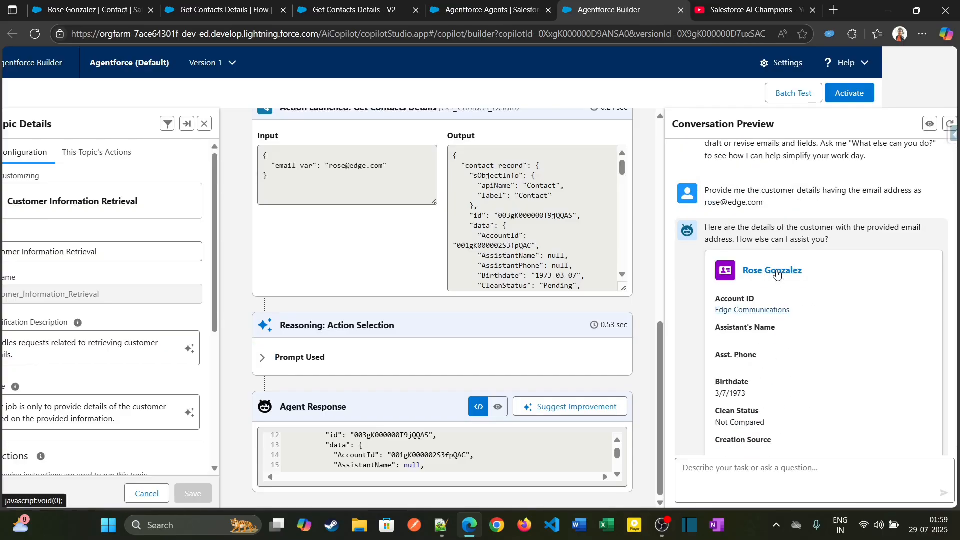
Try to open the contact name's link from the agent's response in a new browser tab, and close that tab.
right_click(778, 273)
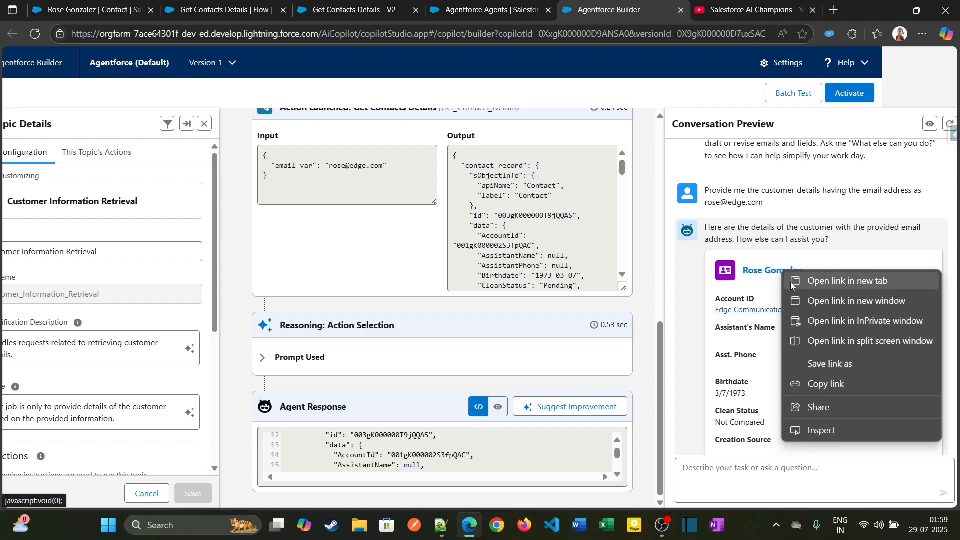
click(793, 282)
click(686, 14)
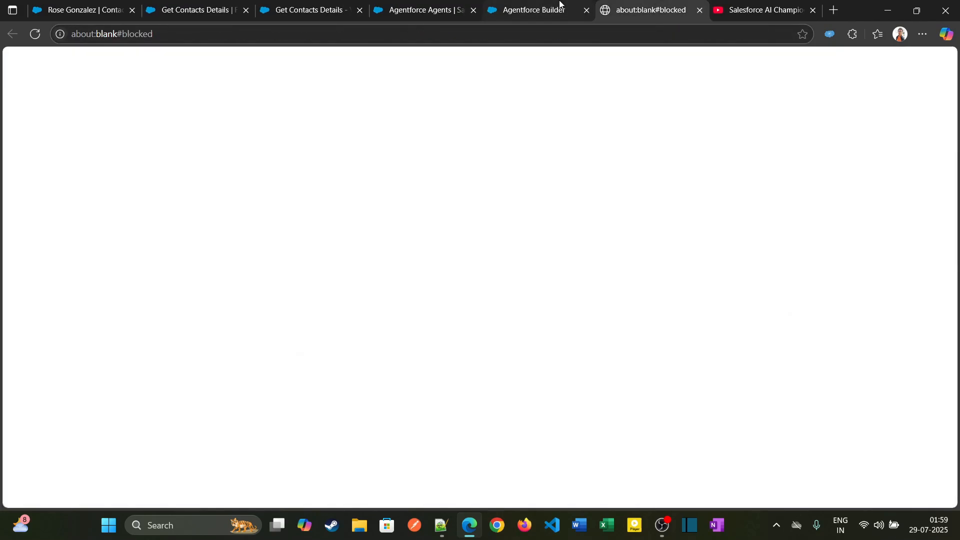
click(560, 2)
click(675, 10)
click(699, 11)
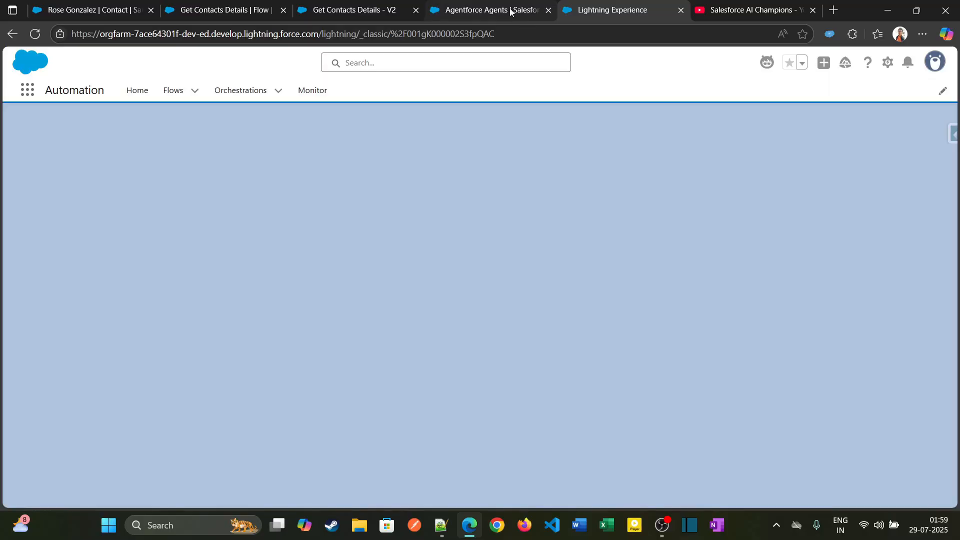
View the Edge Communications account record linked in the response and return to Agentforce Builder.
click(511, 10)
click(615, 10)
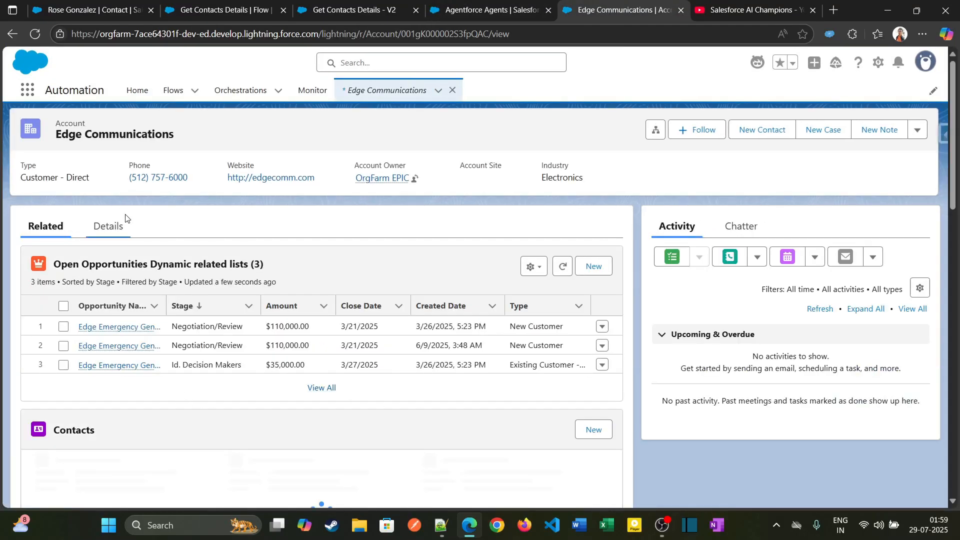
click(11, 38)
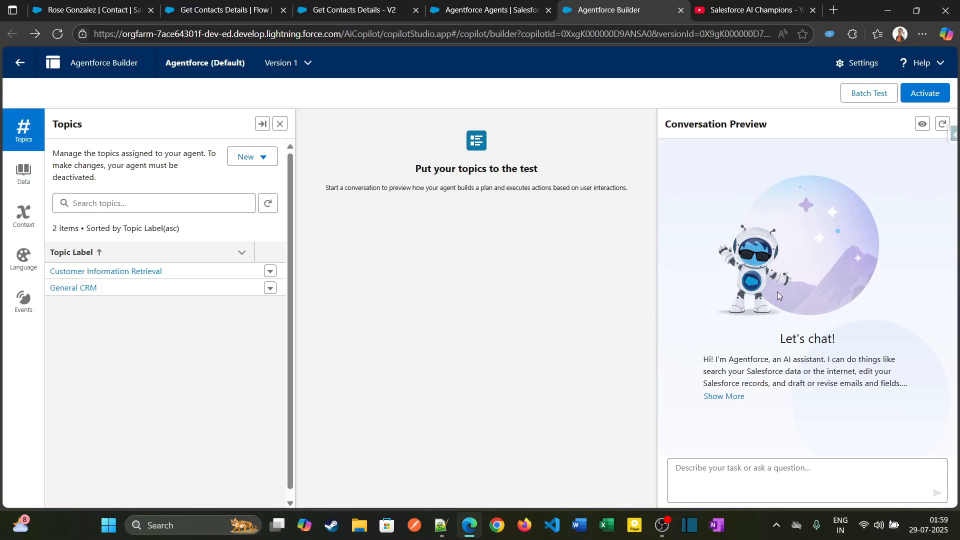
Activate Version 1 of the Agentforce (Default) agent and check the Customer Information Retrieval topic's configuration.
click(916, 95)
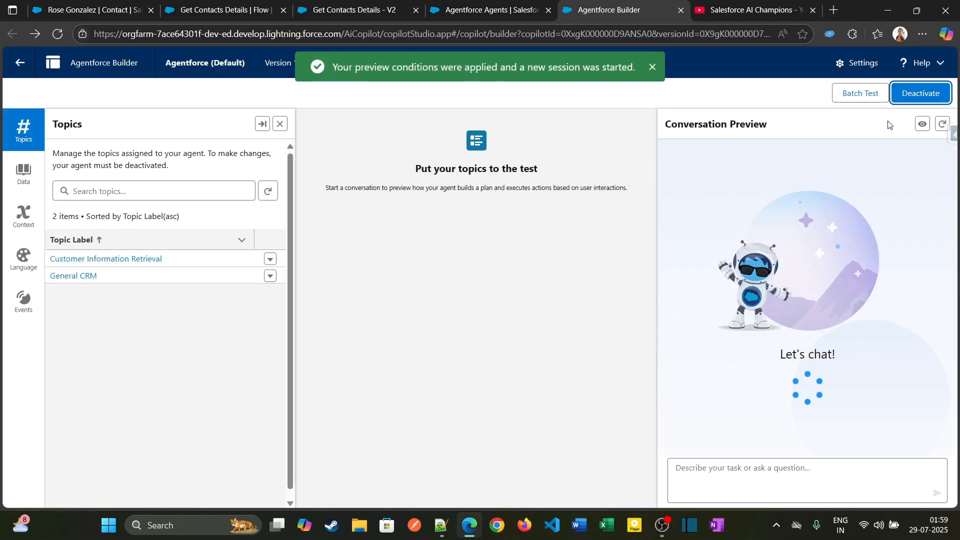
click(79, 259)
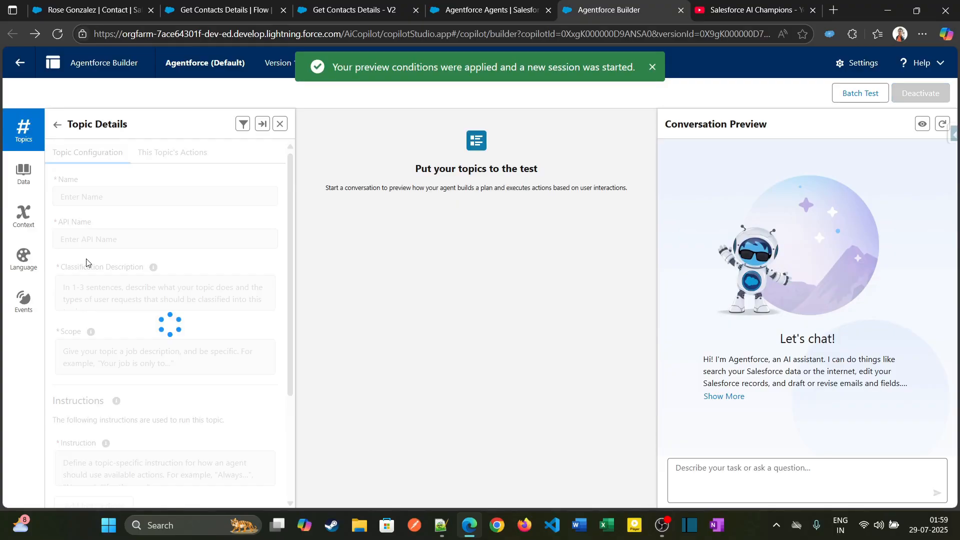
click(159, 153)
click(75, 163)
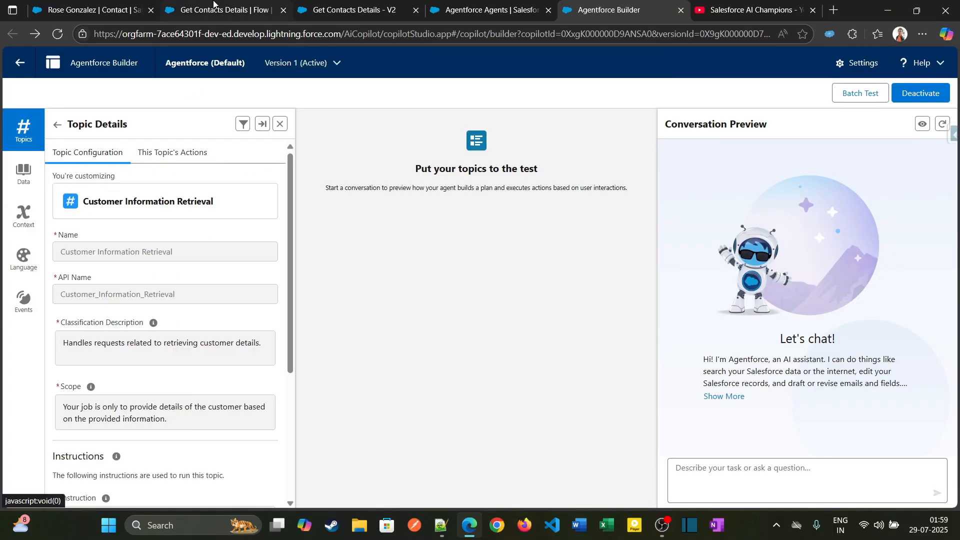
Switch to the contact record page, reload it and open the Agentforce assistant there.
click(99, 12)
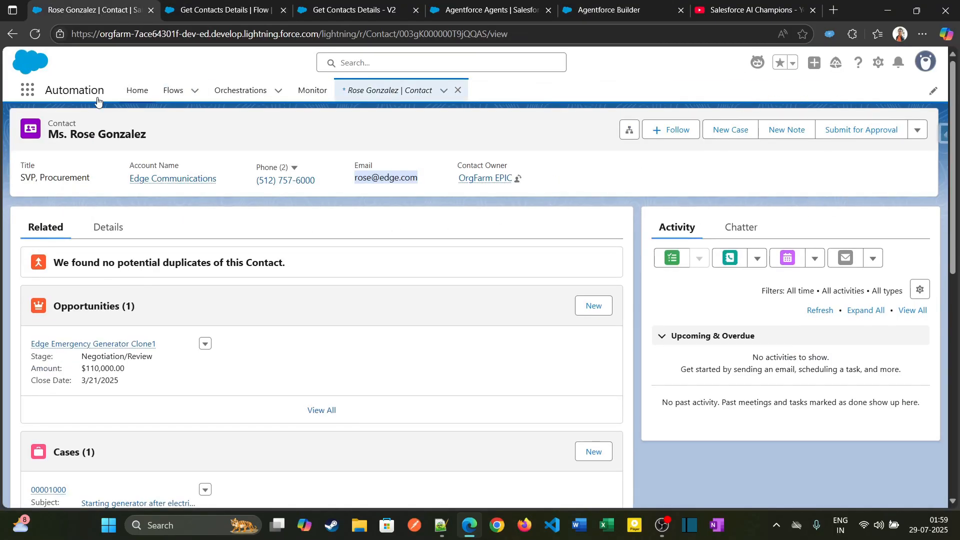
click(35, 34)
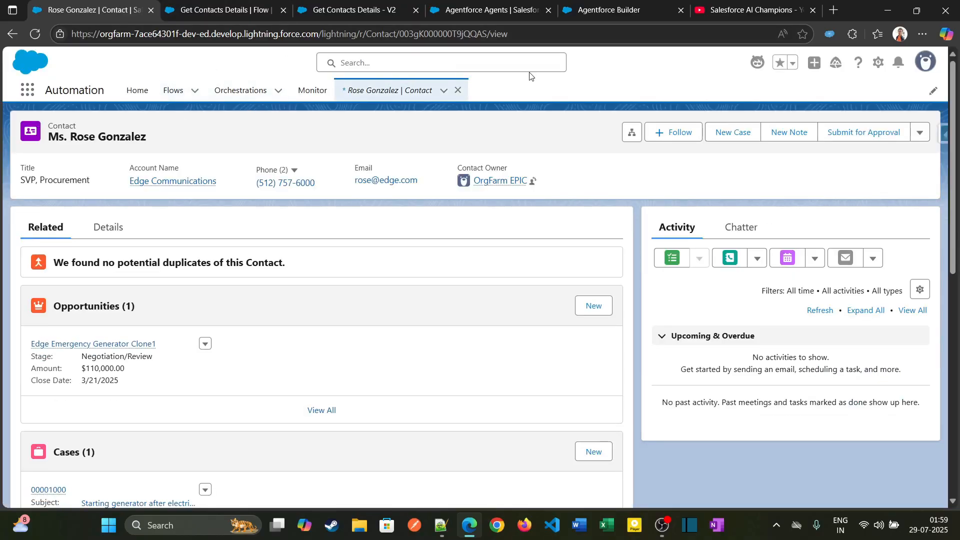
click(758, 62)
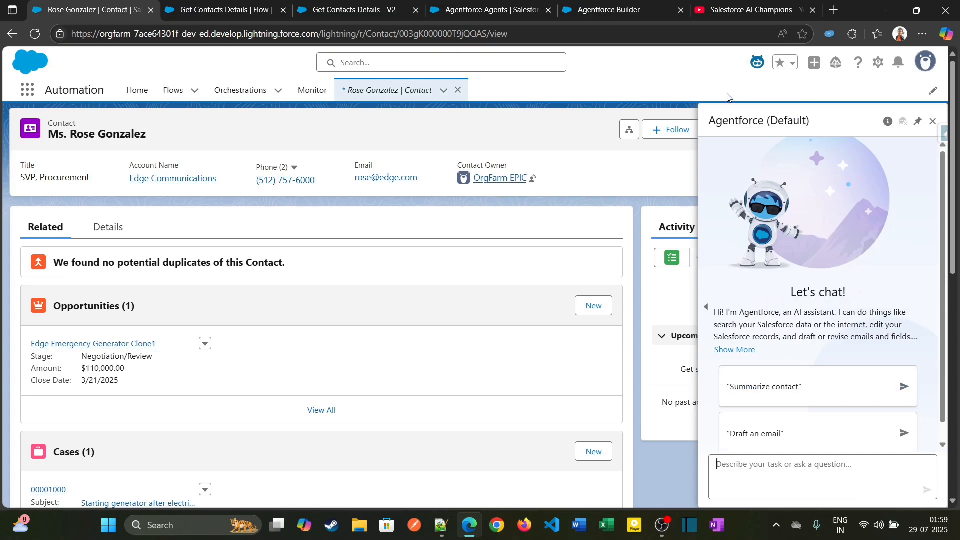
Find Contacts in the App Launcher, display the All Contacts list view and open the CEO's contact record at United Oil & Gas Corp.
click(35, 92)
text(contact)
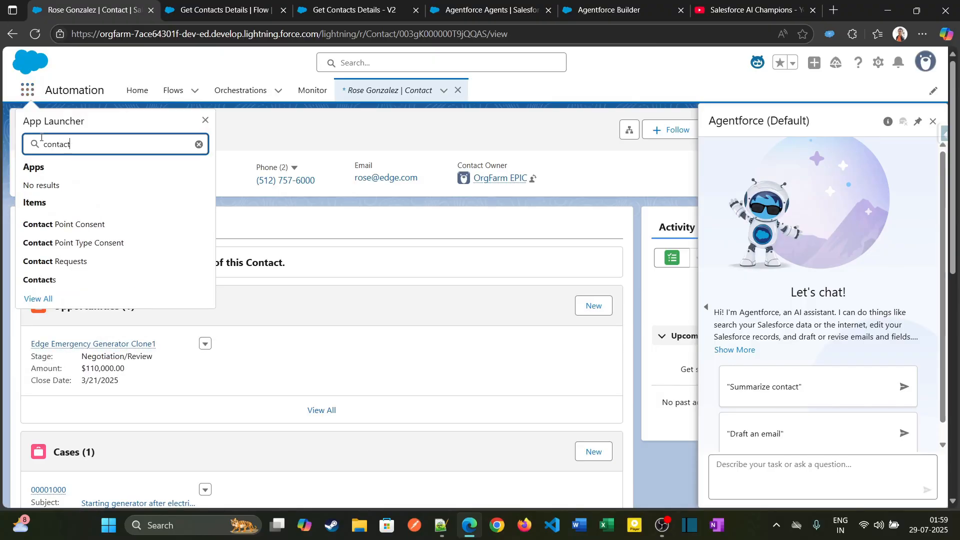
click(50, 279)
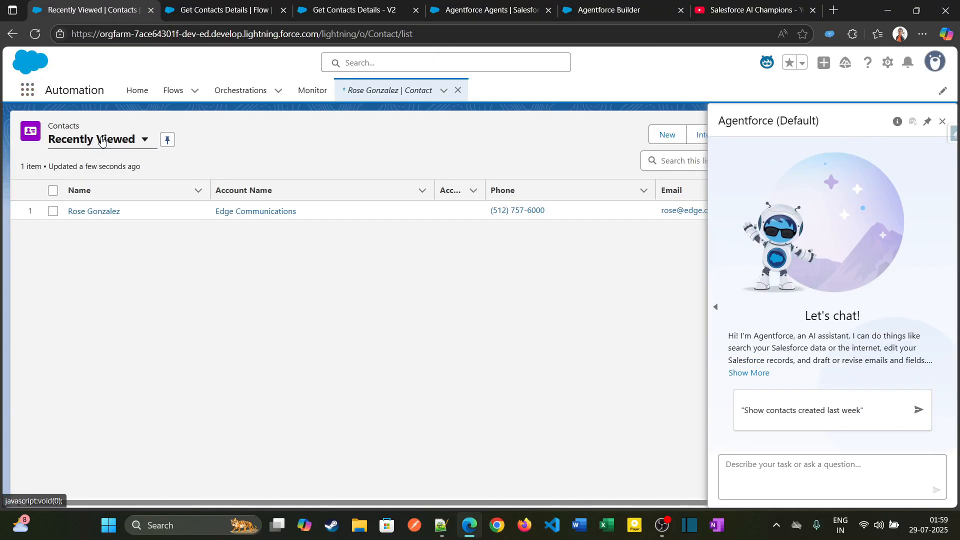
click(95, 140)
click(97, 216)
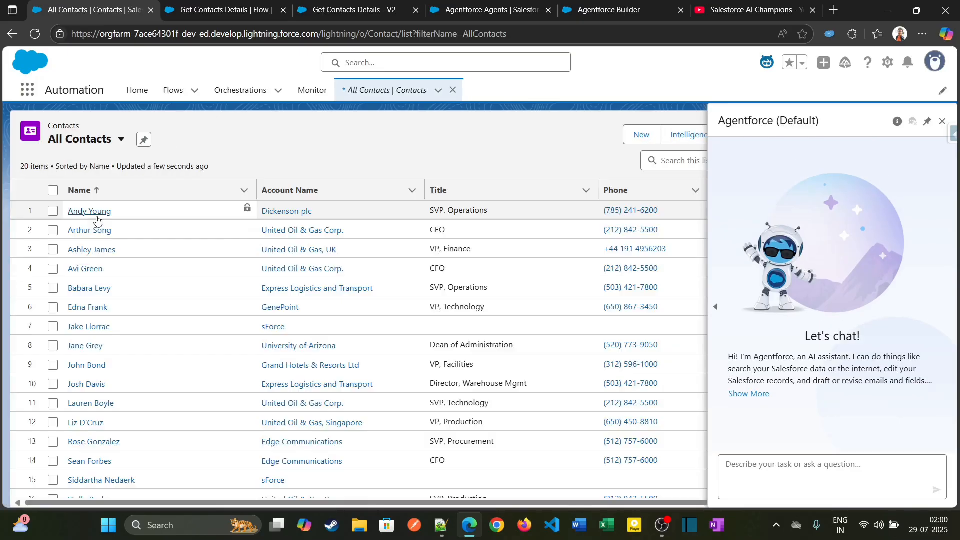
click(87, 231)
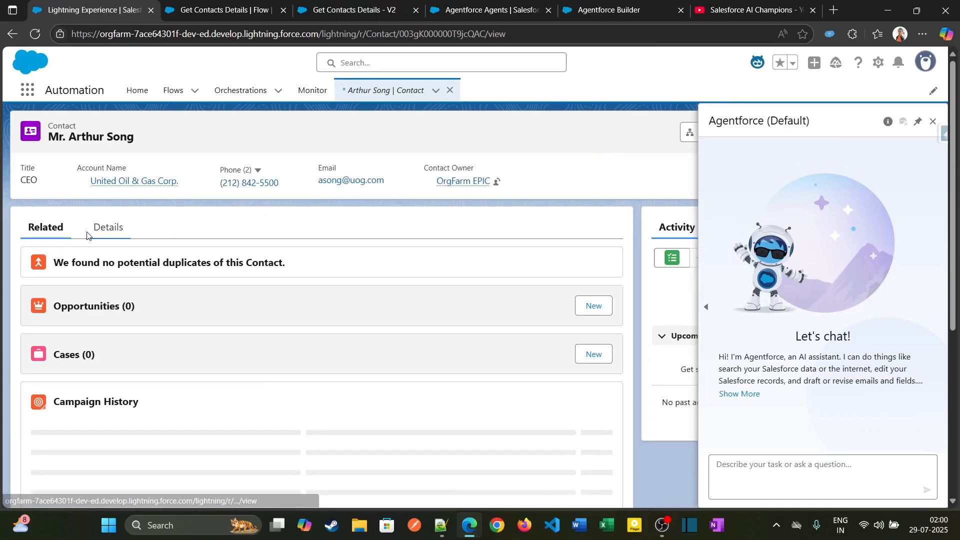
Copy the contact's email address and send the assistant "Provide me the customer details email address is" followed by that address.
drag(297, 184, 370, 184)
key(ctrl+c)
click(750, 462)
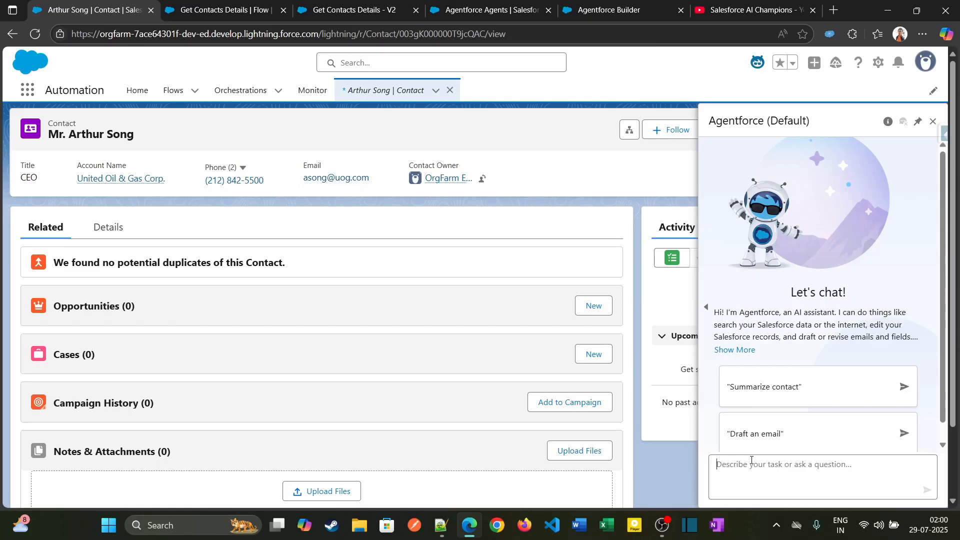
text(Provide)
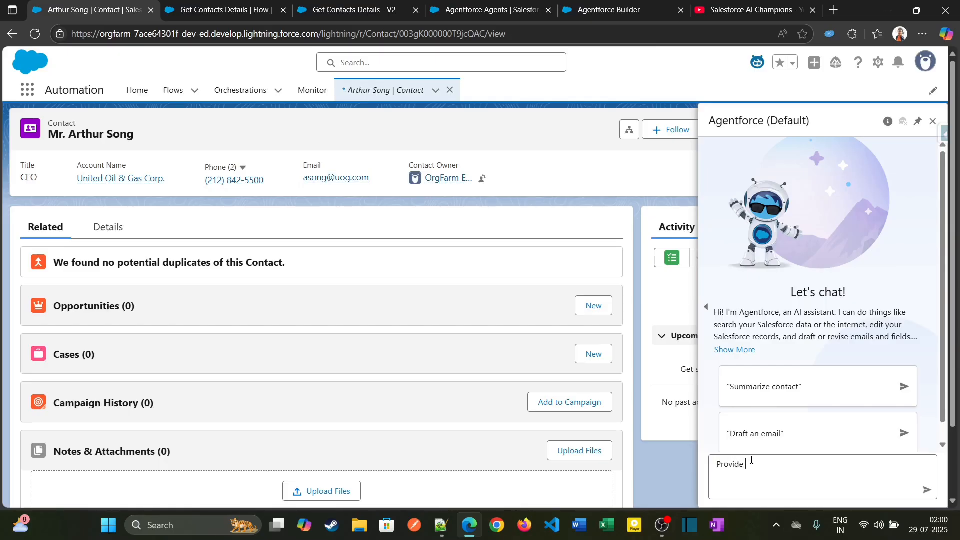
text( me the customer details email address is)
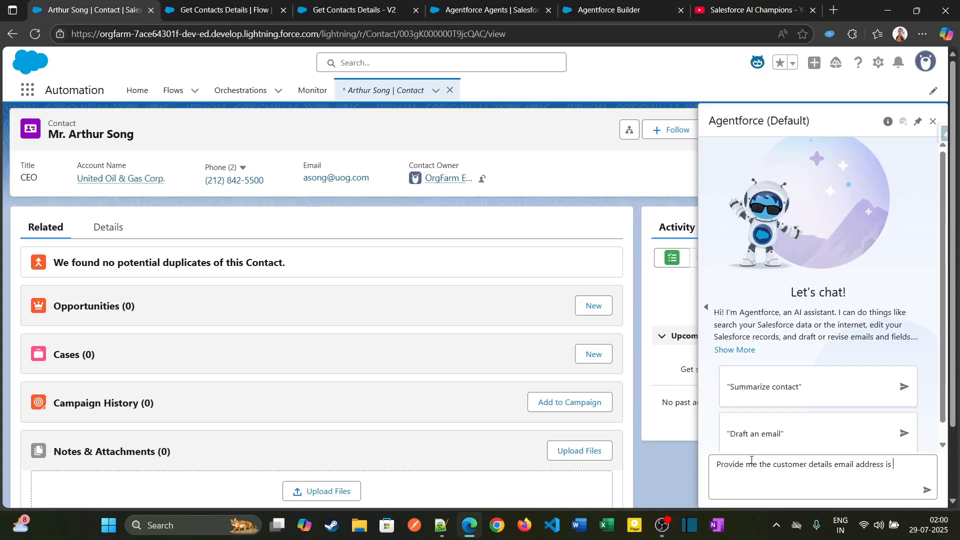
key(ctrl+v)
key(Return)
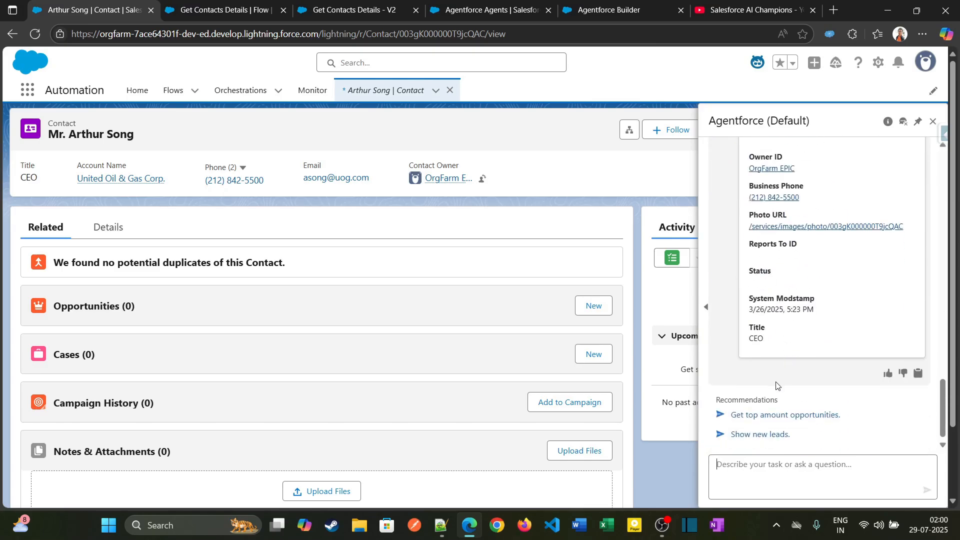
Read the assistant's whole response with the contact's details.
scroll(772, 388, up, 10)
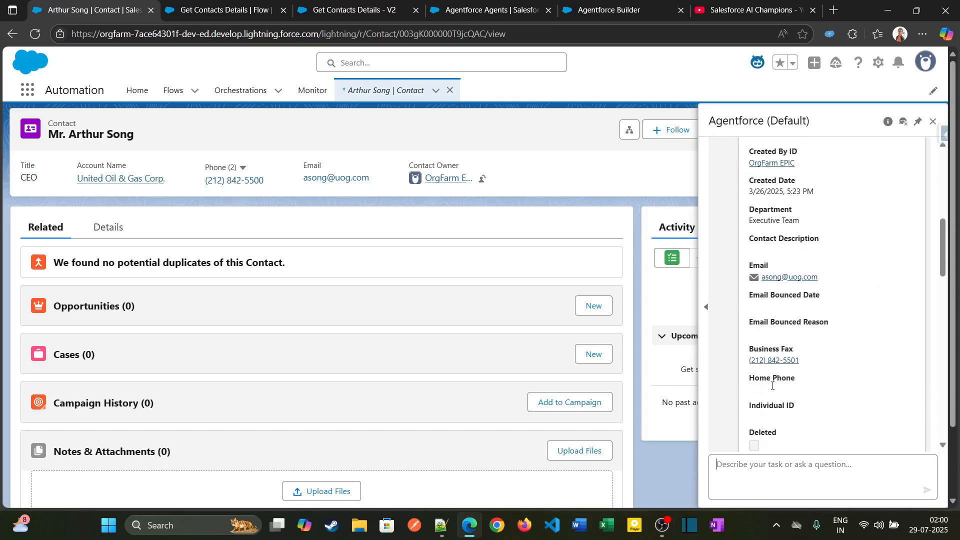
scroll(772, 385, up, 3)
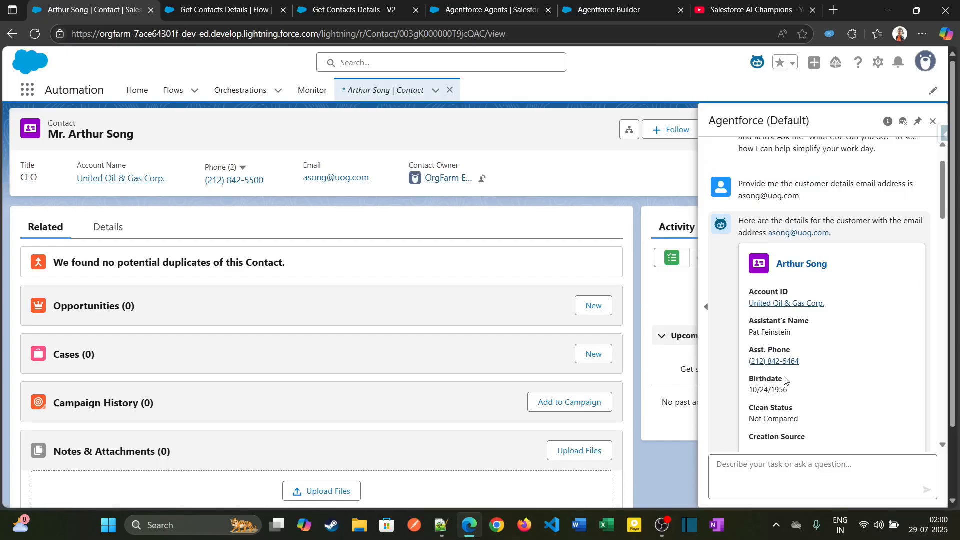
scroll(786, 385, down, 5)
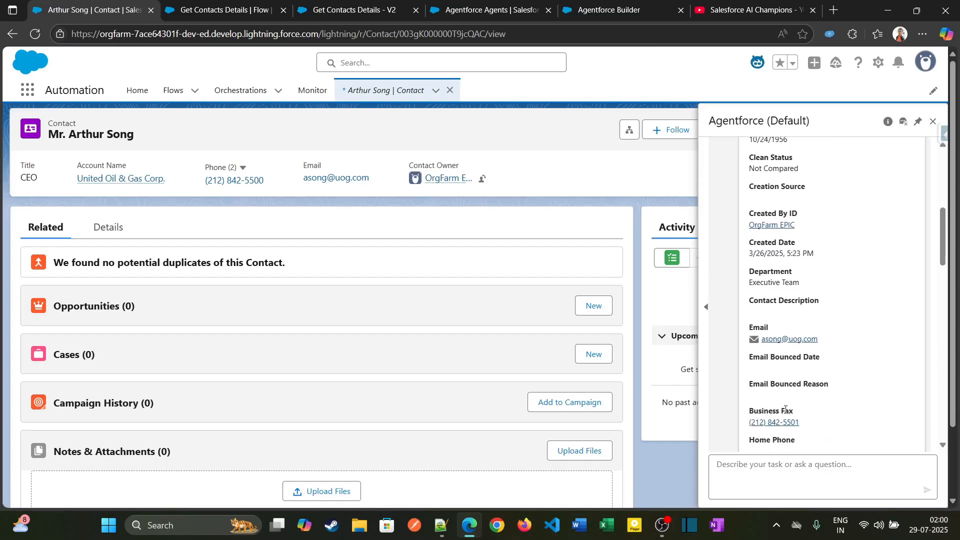
scroll(785, 410, down, 15)
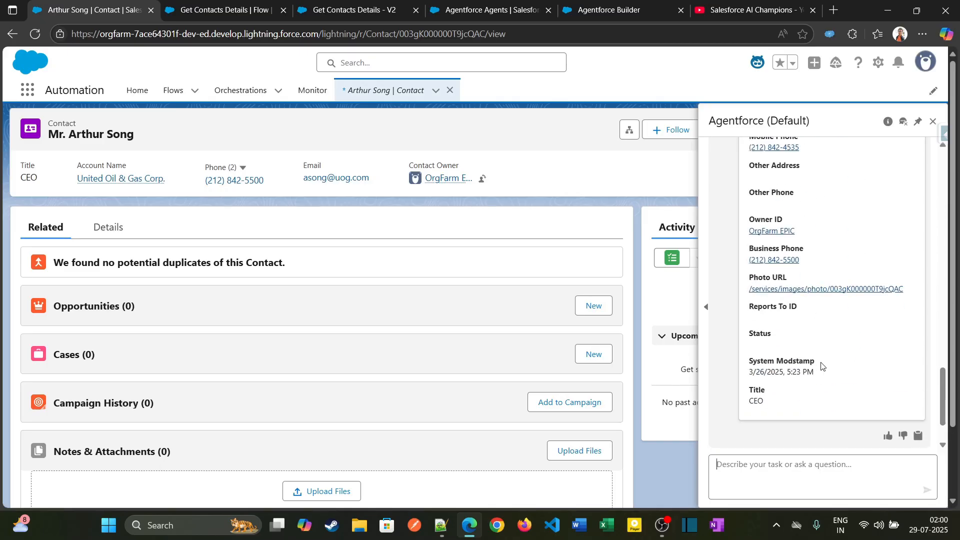
scroll(822, 370, down, 3)
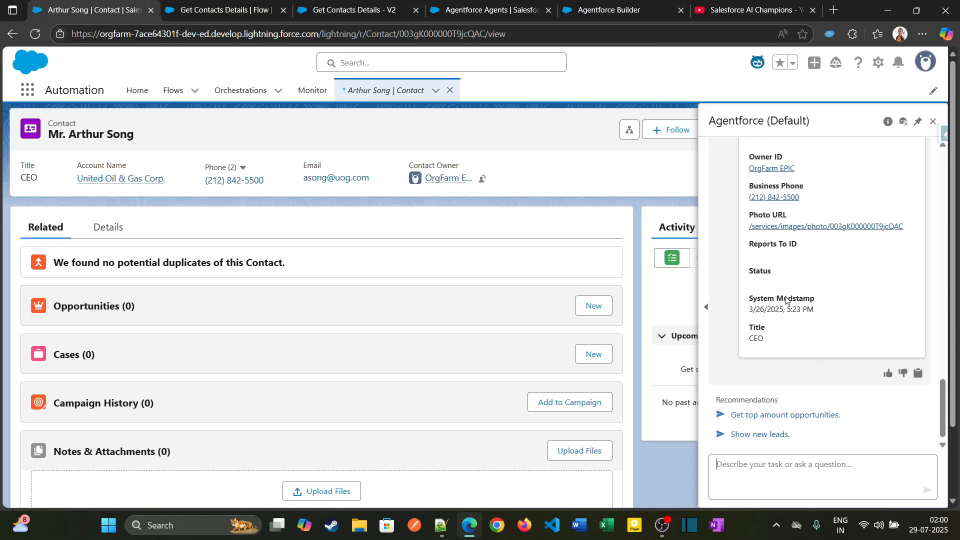
Review the Get Contacts Details flow record, its V2 flow canvas and the Agentforce Agents setup page.
click(235, 6)
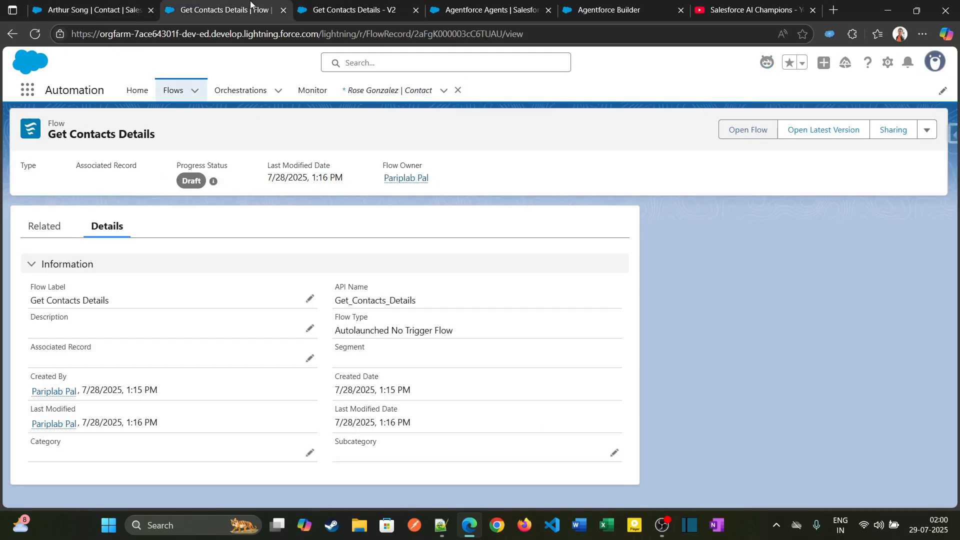
key(ctrl+Tab)
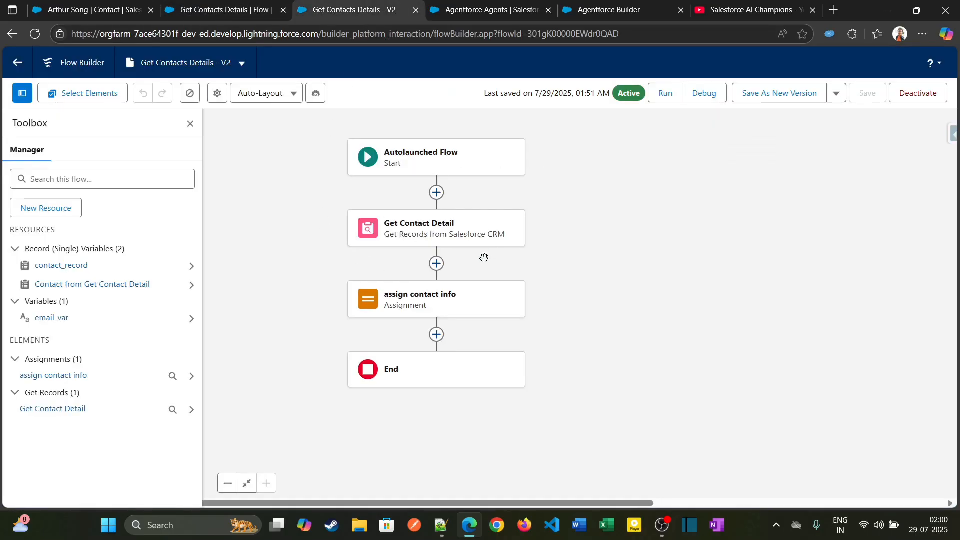
click(497, 11)
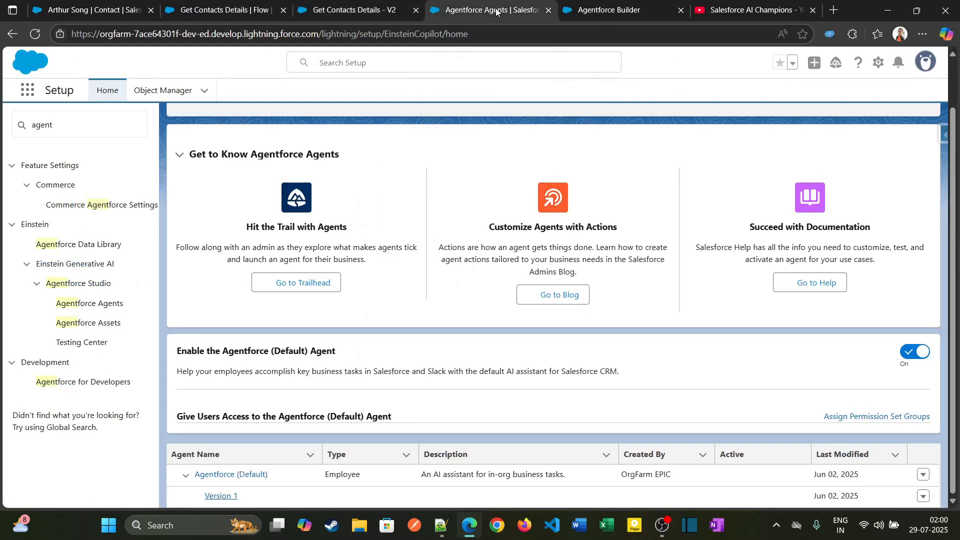
Check the Customer Information Retrieval topic's actions and the topic list in Agentforce Builder, and return to the contact record.
click(597, 9)
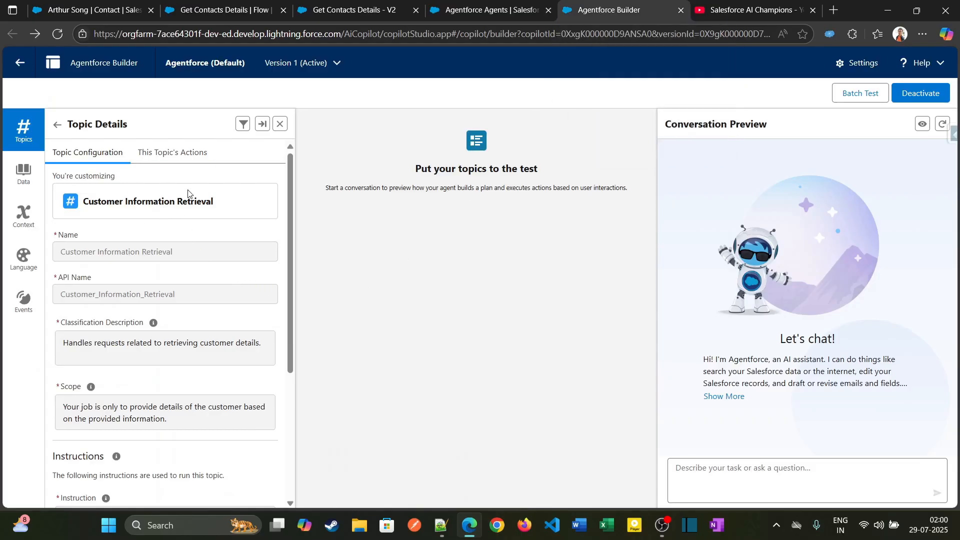
click(199, 157)
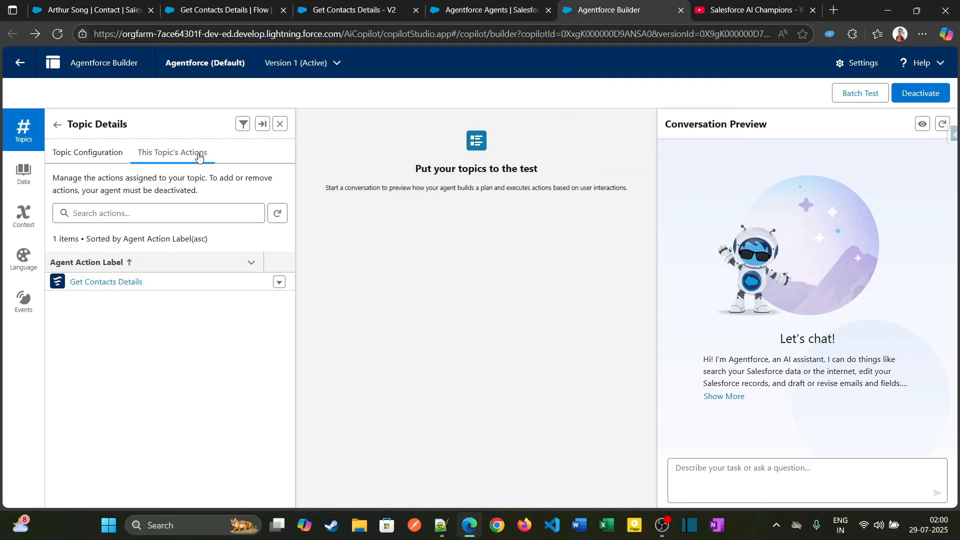
click(58, 125)
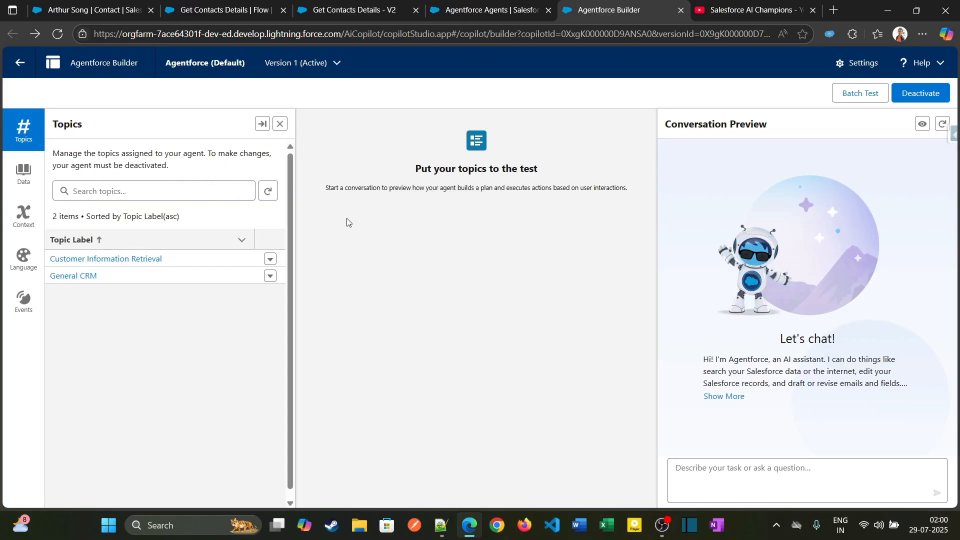
click(92, 10)
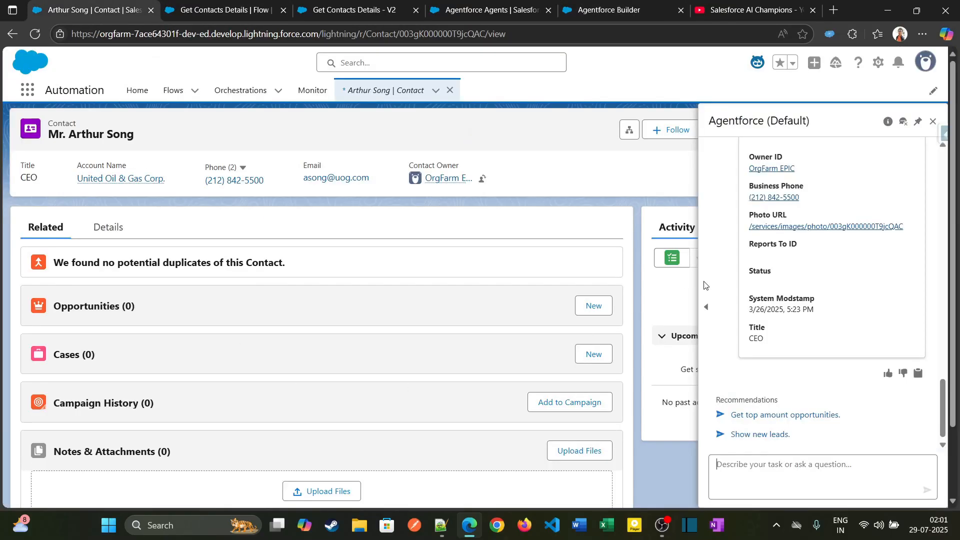